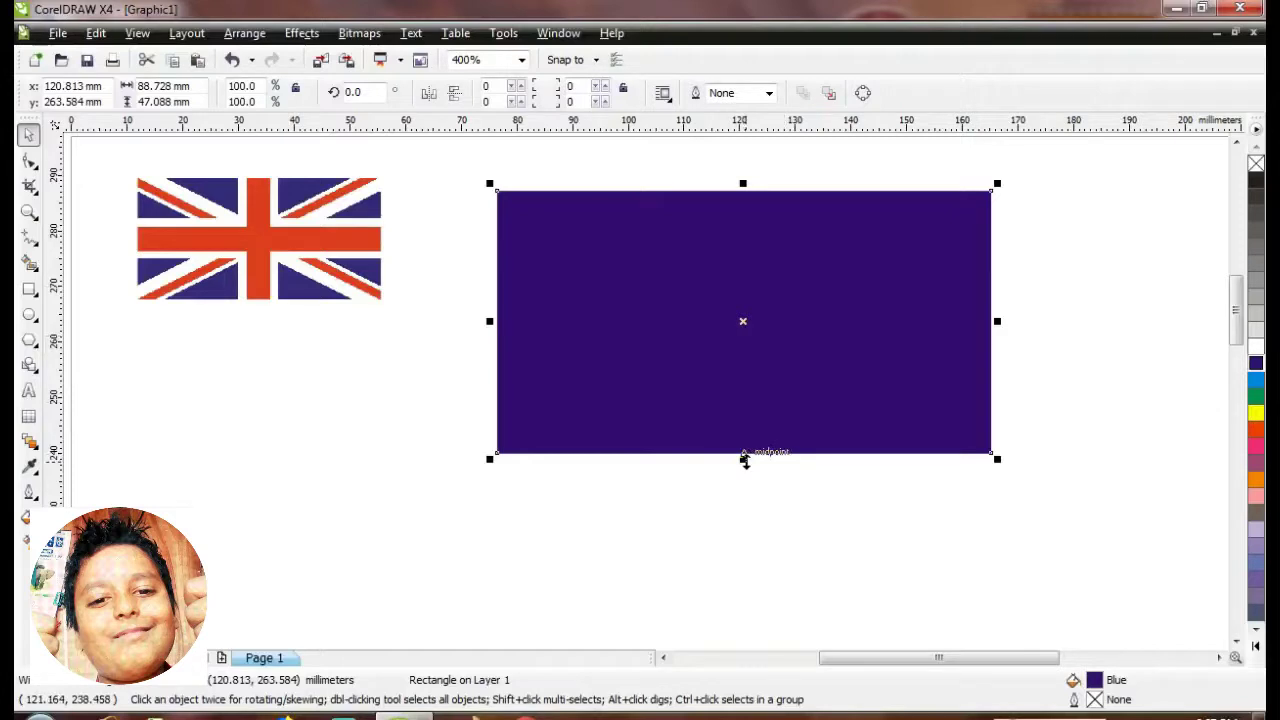
# Shrink a copy of the blue rectangle vertically about its centre to about 16.5 mm high and fill it white.
pyautogui.moveTo(743, 459); pyautogui.dragTo(753, 383)
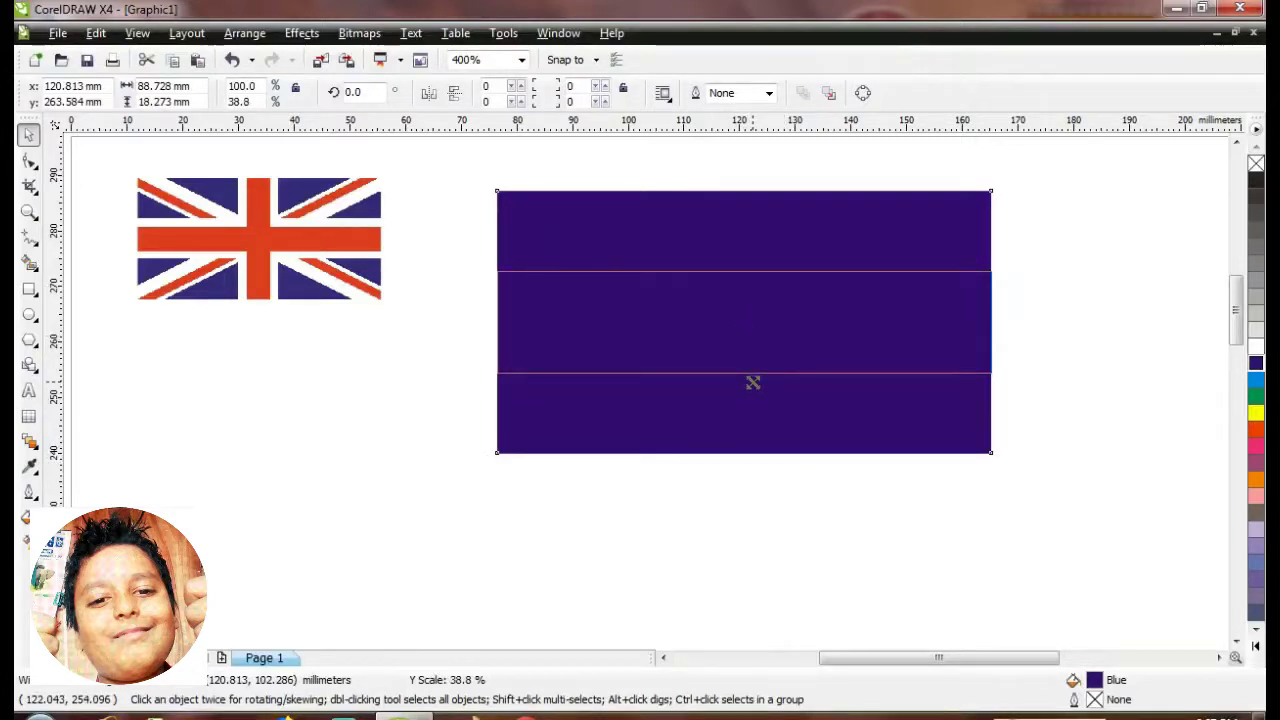
pyautogui.moveTo(753, 383); pyautogui.dragTo(753, 379)
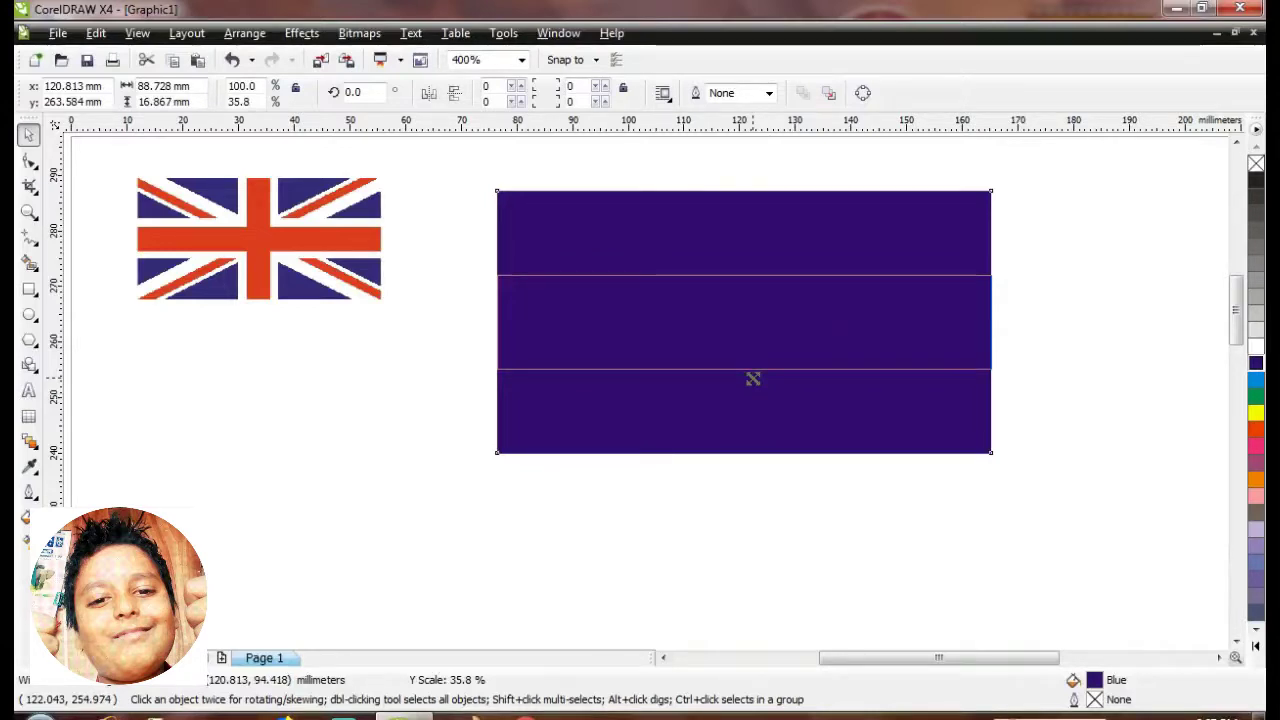
pyautogui.moveTo(753, 379); pyautogui.dragTo(753, 377)
pyautogui.click(1256, 346)
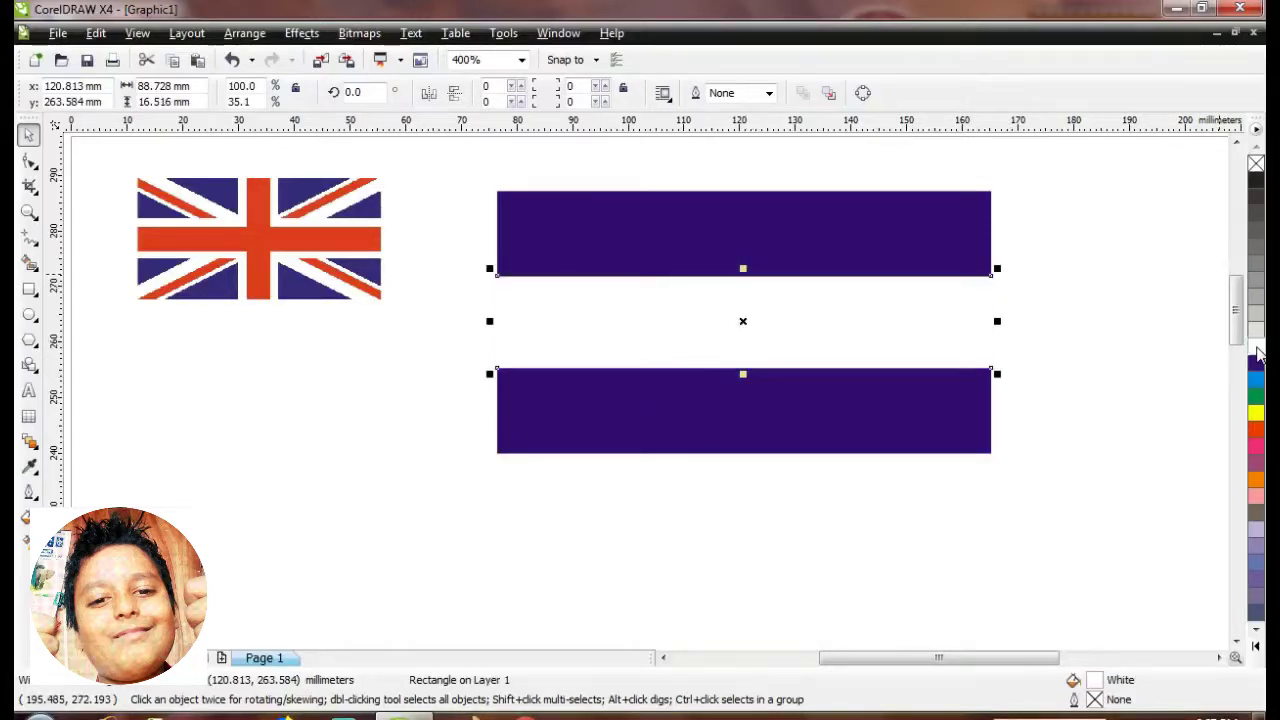
# Duplicate the white band, shrink the copy about its centre to about 8.1 mm high and fill it red.
pyautogui.click(173, 62)
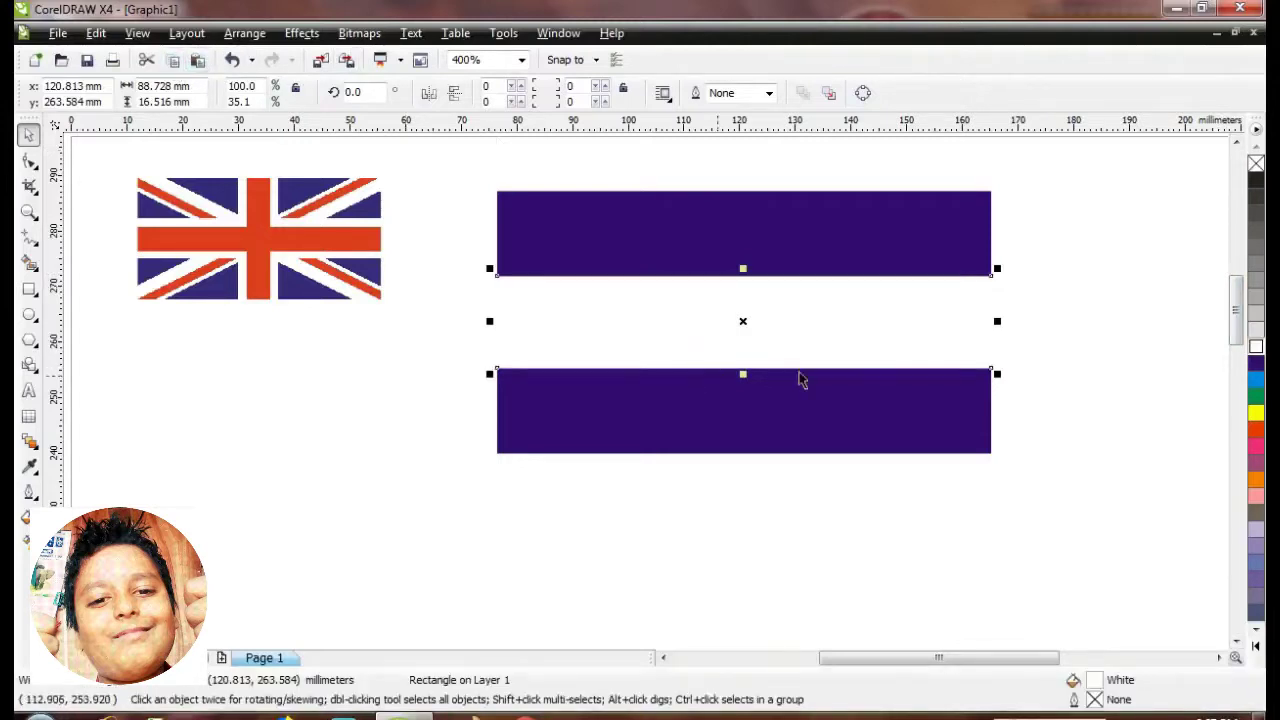
pyautogui.moveTo(743, 373); pyautogui.dragTo(743, 352)
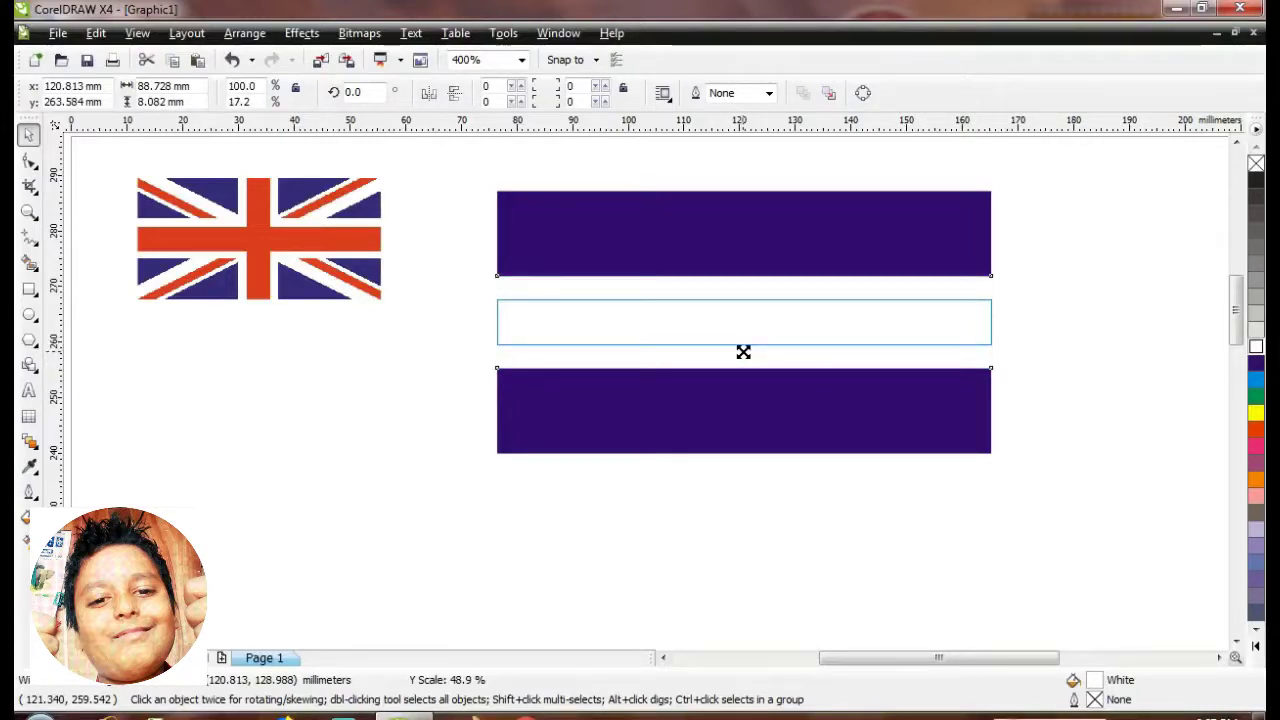
pyautogui.moveTo(743, 352); pyautogui.dragTo(743, 352)
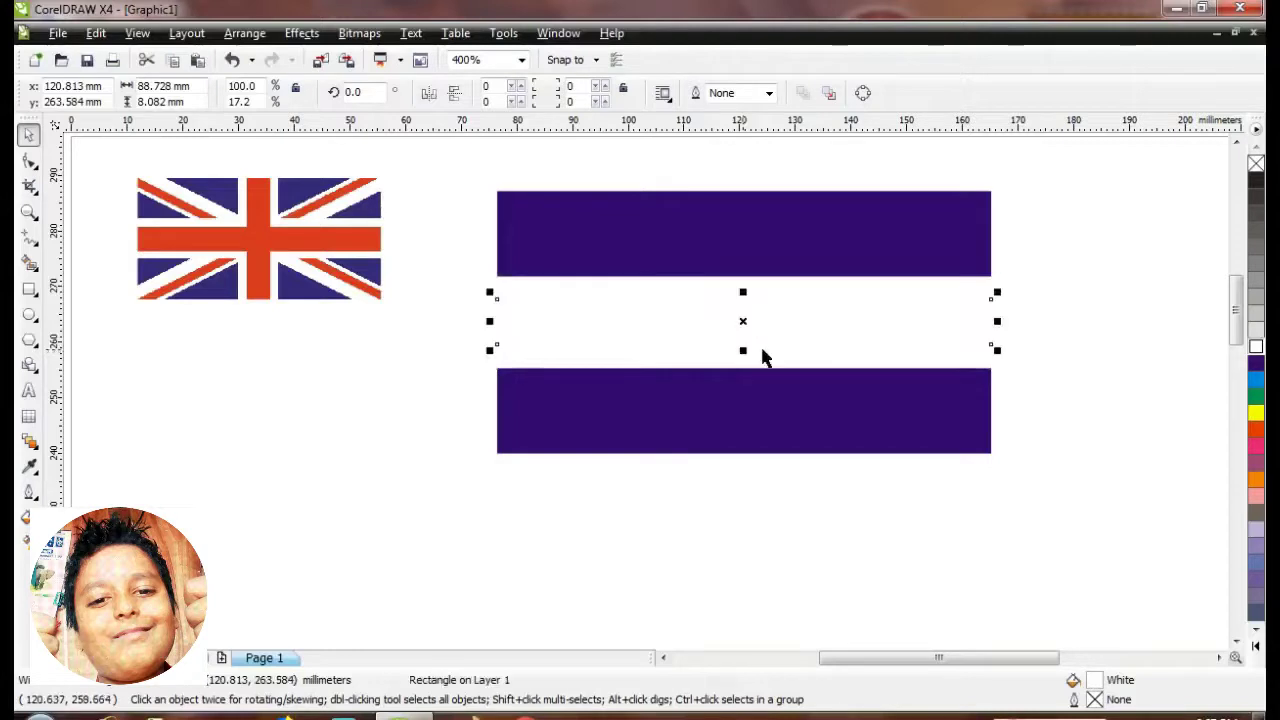
pyautogui.click(1256, 430)
# Widen the white band symmetrically about its centre to about 92.4 mm, past both sides of the flag.
pyautogui.press('Tab')
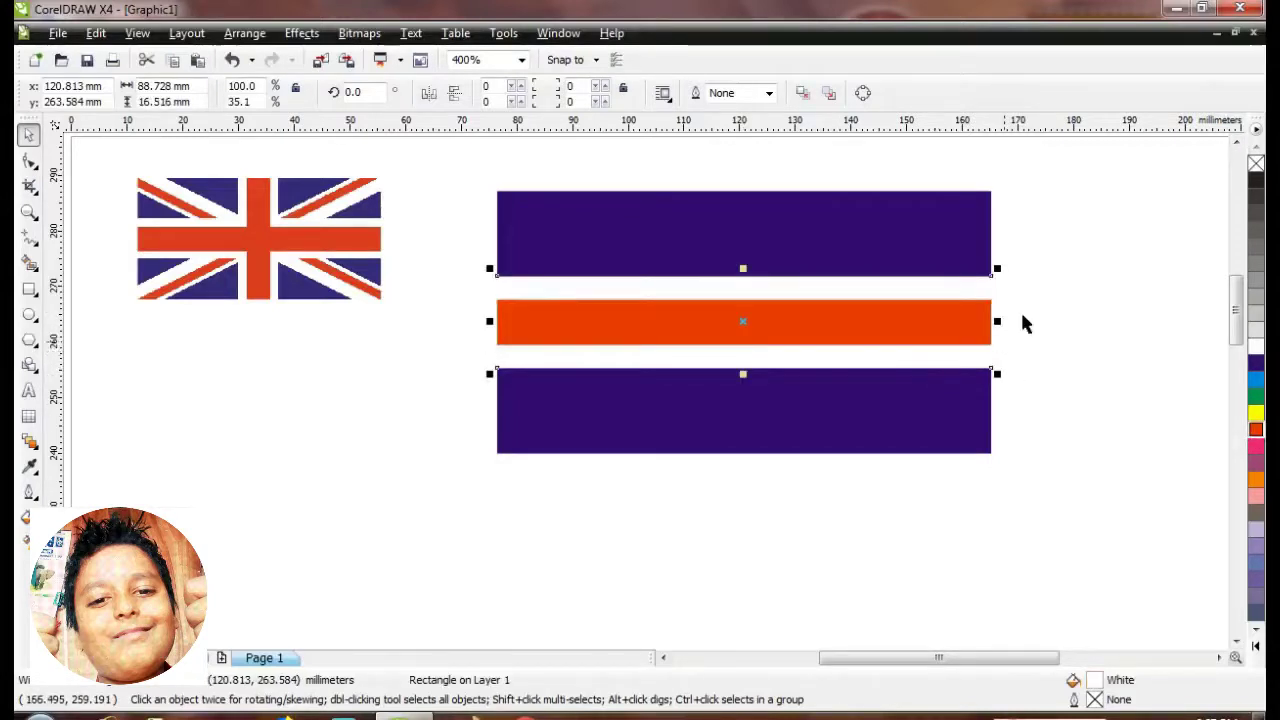
pyautogui.moveTo(997, 321); pyautogui.dragTo(1009, 323)
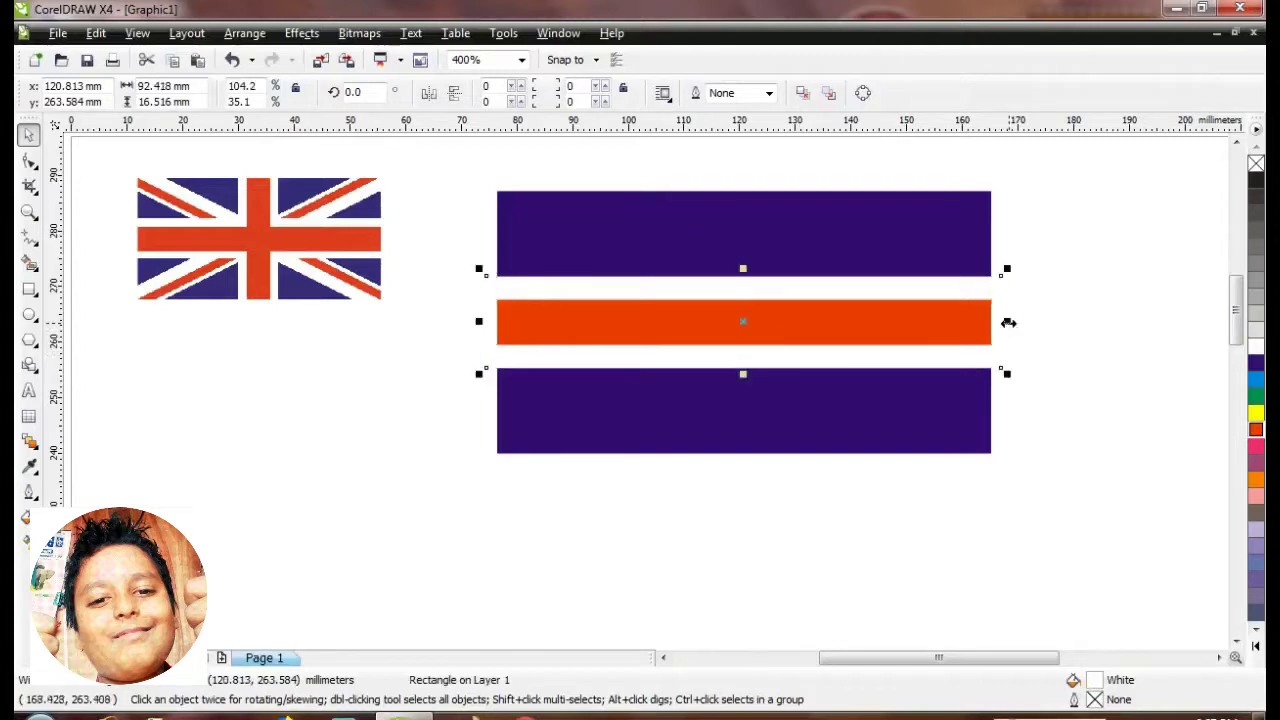
pyautogui.click(1085, 322)
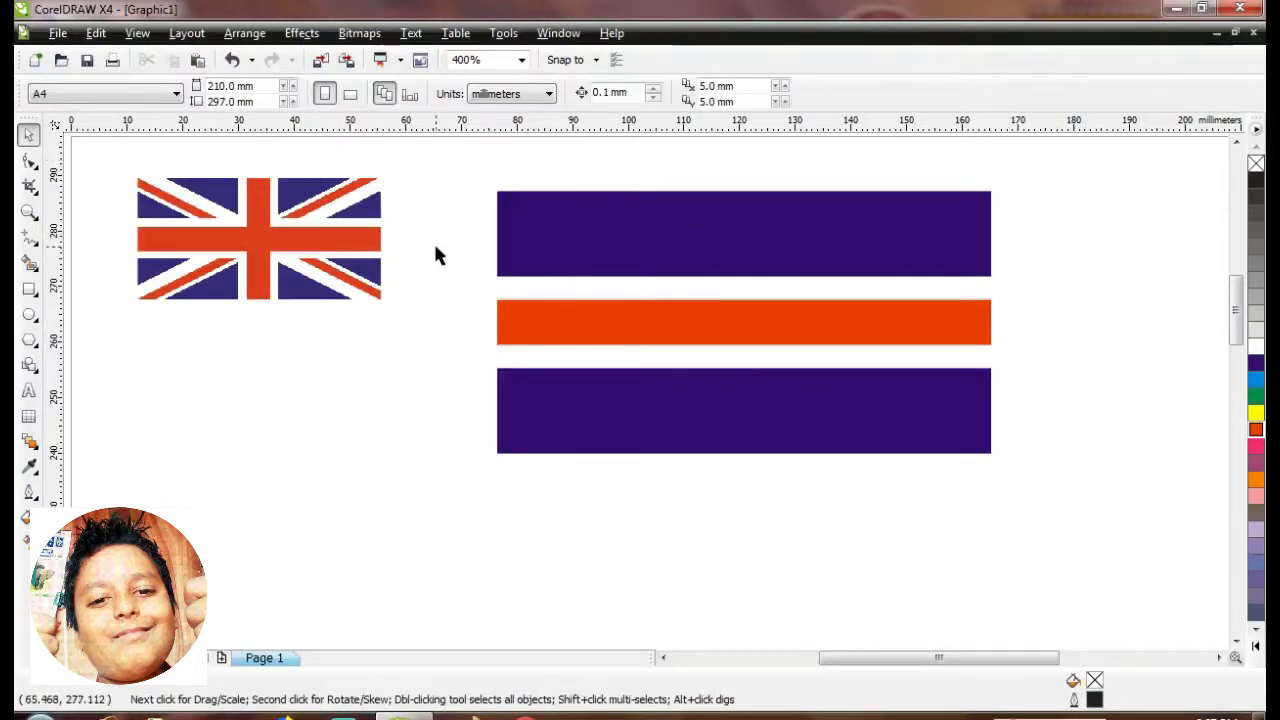
# Group the white and red bands and rotate a duplicate of the group by 90 degrees.
pyautogui.moveTo(449, 262); pyautogui.dragTo(1096, 420)
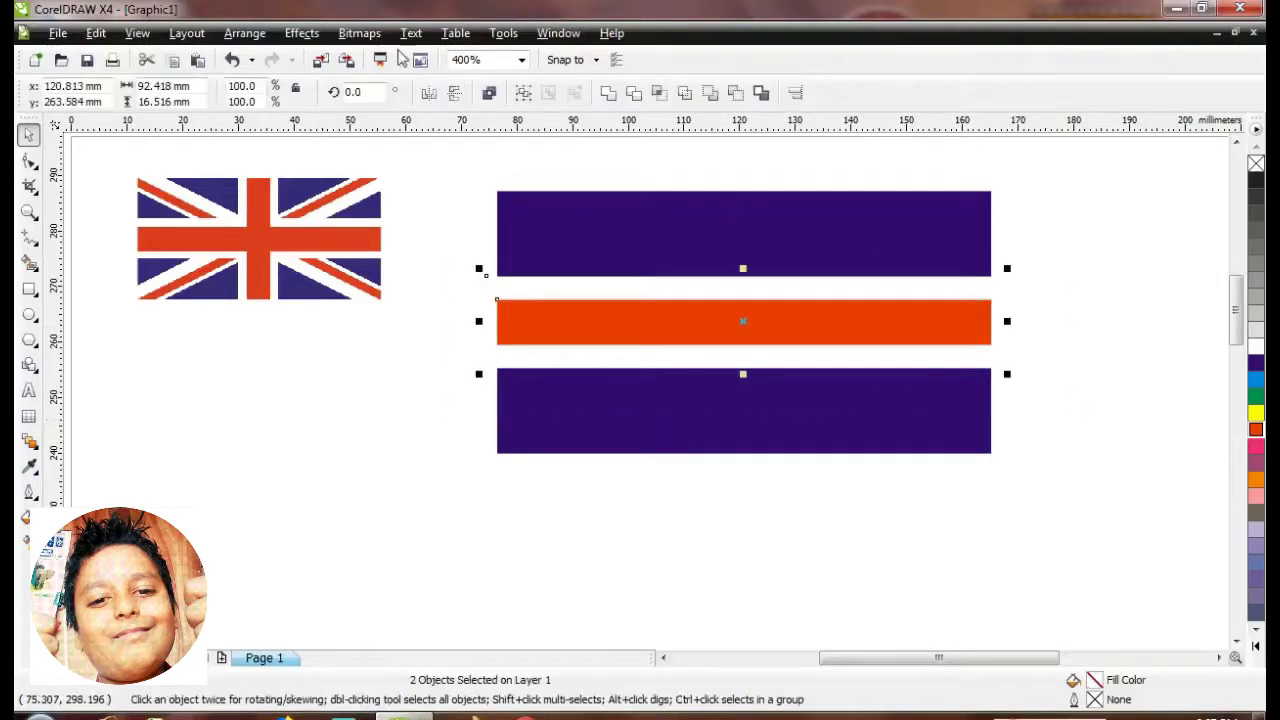
pyautogui.click(524, 95)
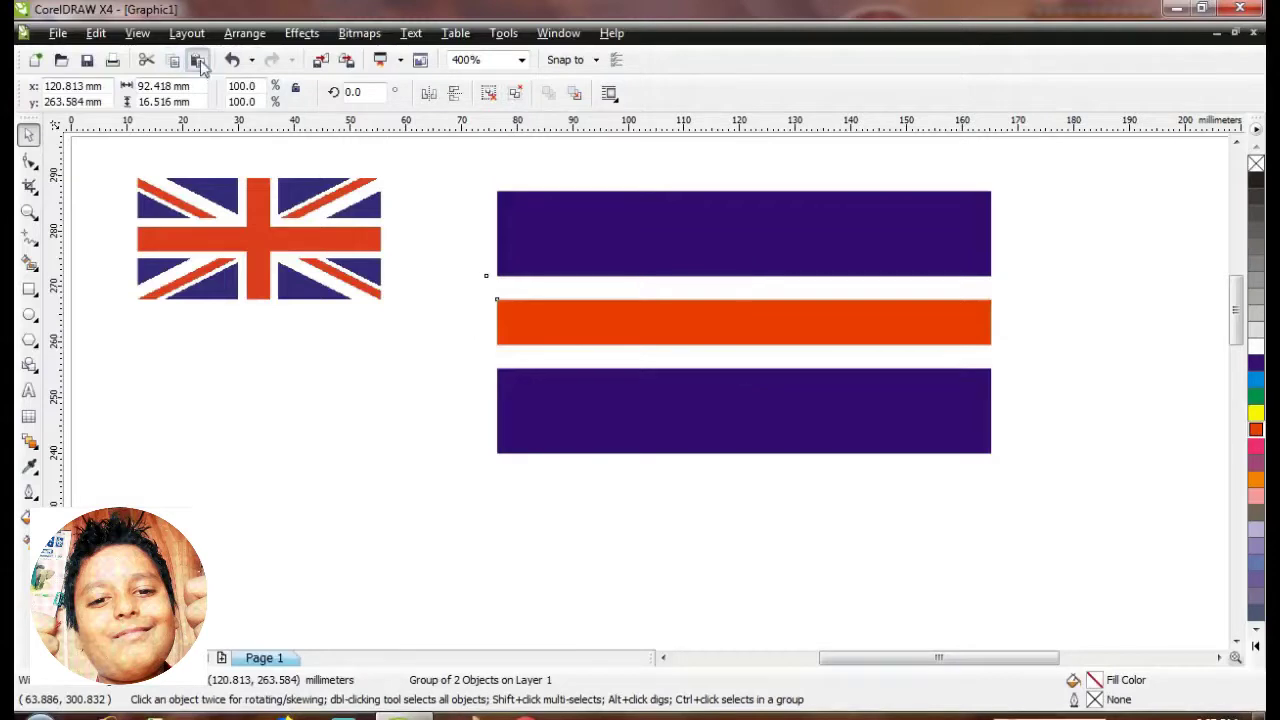
pyautogui.click(370, 92)
pyautogui.write('9')
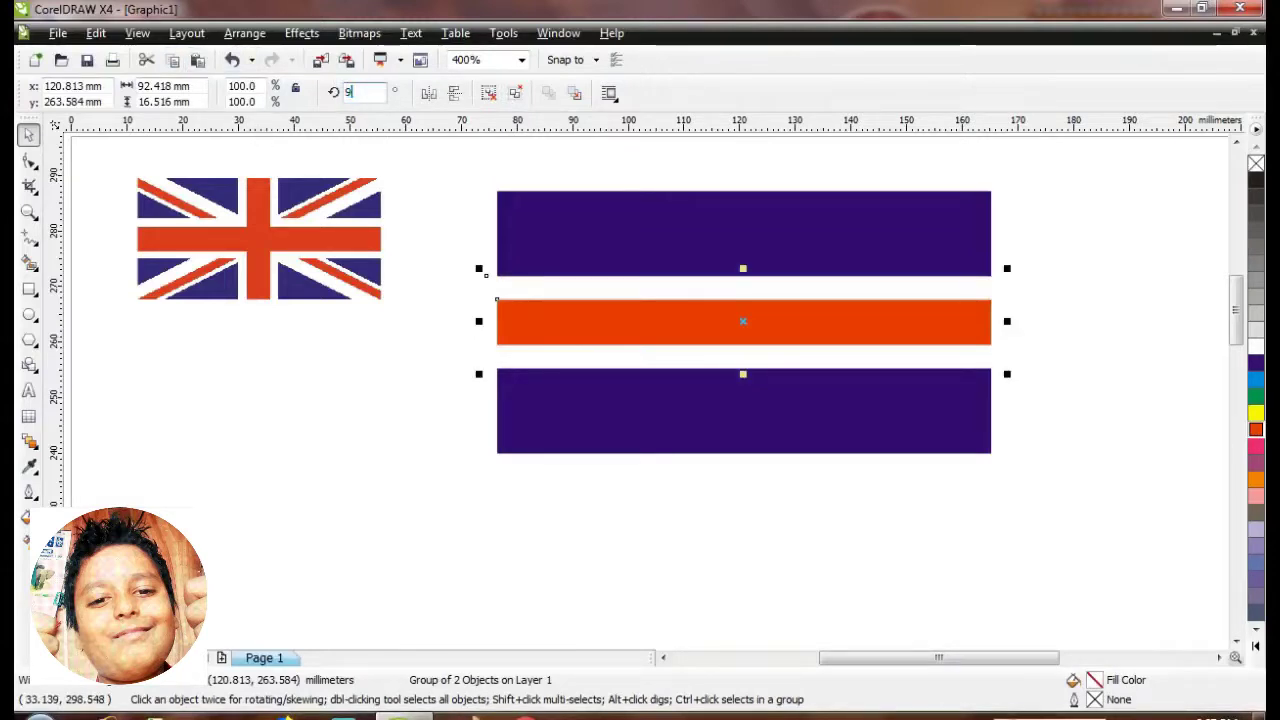
pyautogui.write('0')
pyautogui.press('Return')
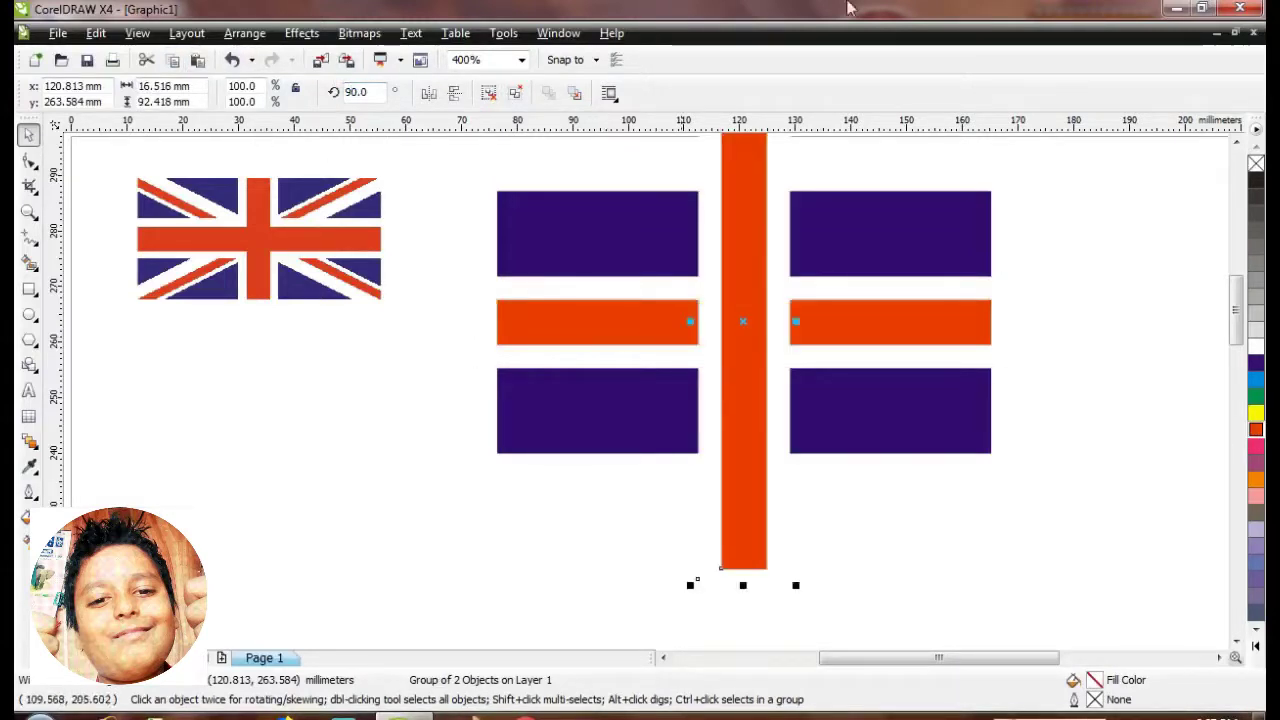
# Move the vertical group down so its red bar starts at a new horizontal guideline along the flag's top edge.
pyautogui.moveTo(746, 234); pyautogui.dragTo(732, 306)
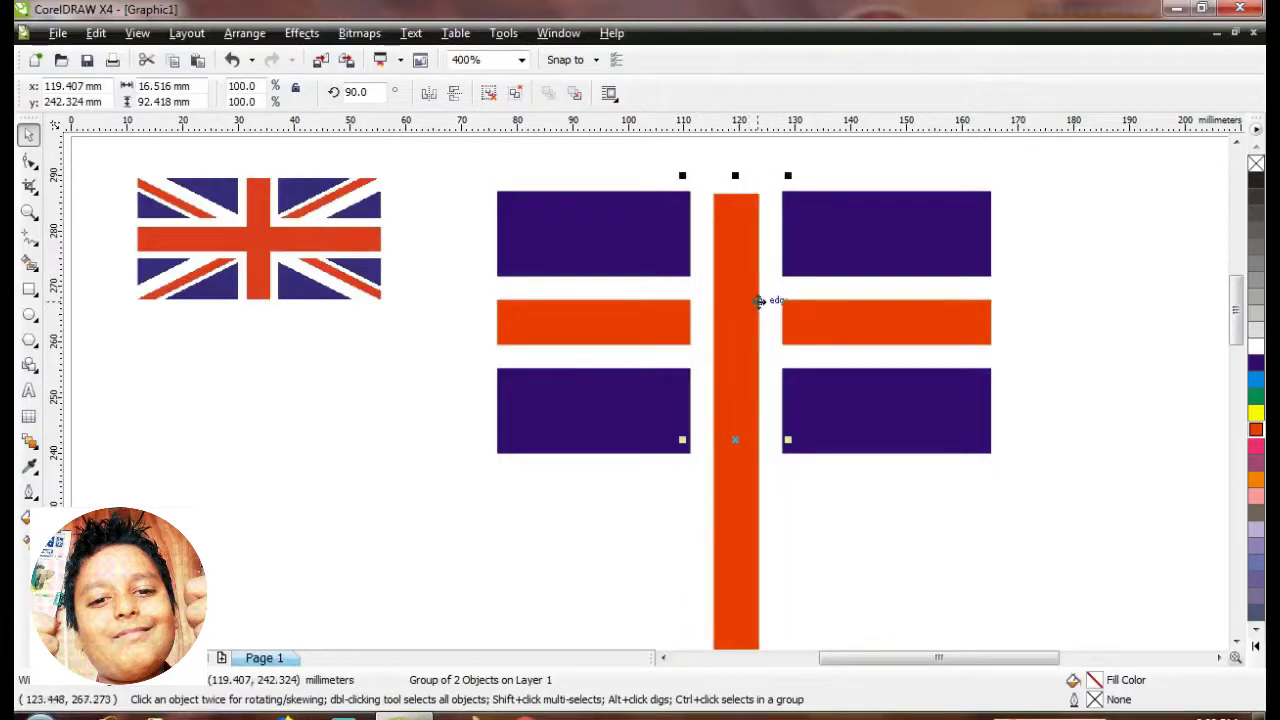
pyautogui.scroll(2, 623, 216)
pyautogui.moveTo(615, 130); pyautogui.dragTo(635, 257)
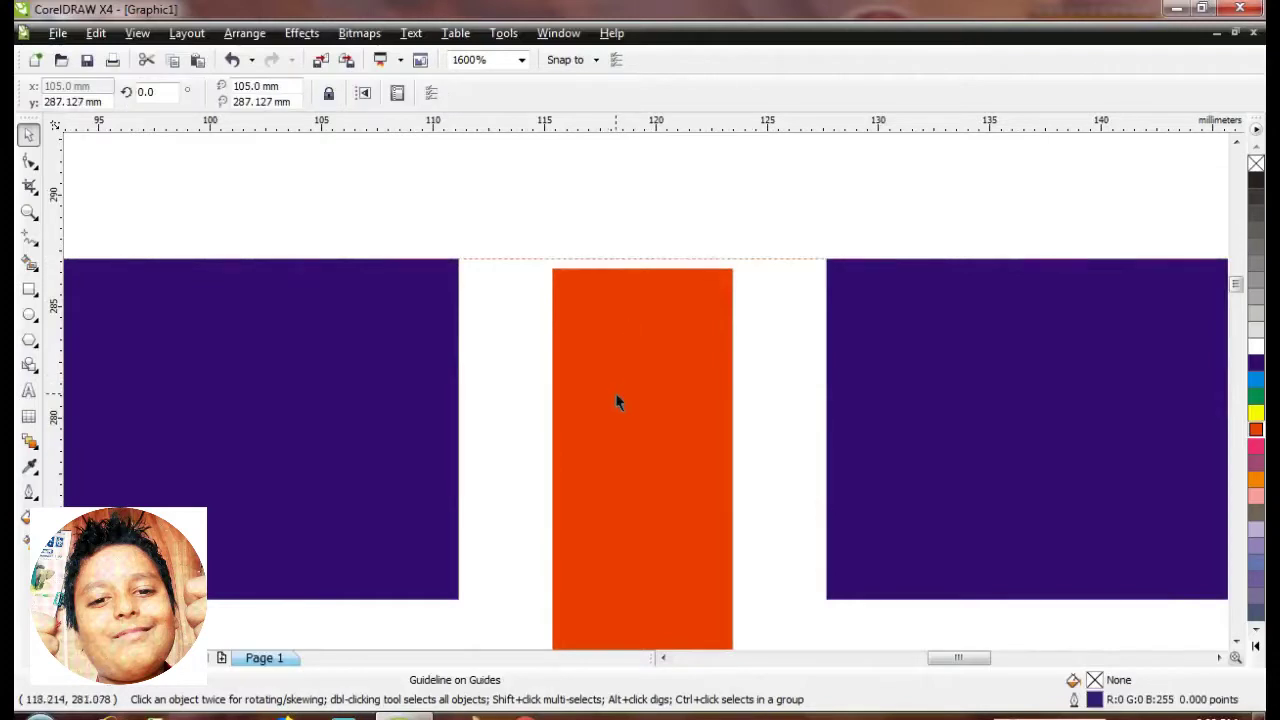
pyautogui.moveTo(617, 400); pyautogui.dragTo(619, 385)
# Place a horizontal guideline along the flag's bottom edge at about 240 mm.
pyautogui.scroll(-3, 614, 449)
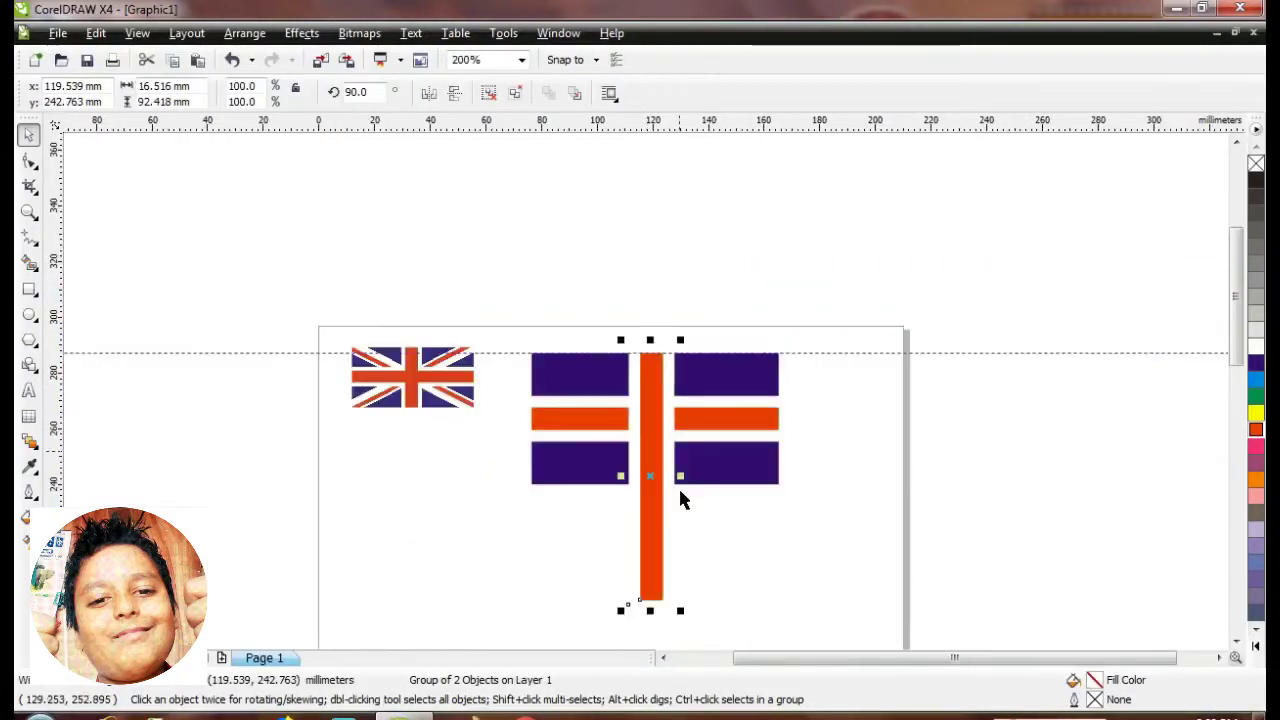
pyautogui.scroll(2, 645, 390)
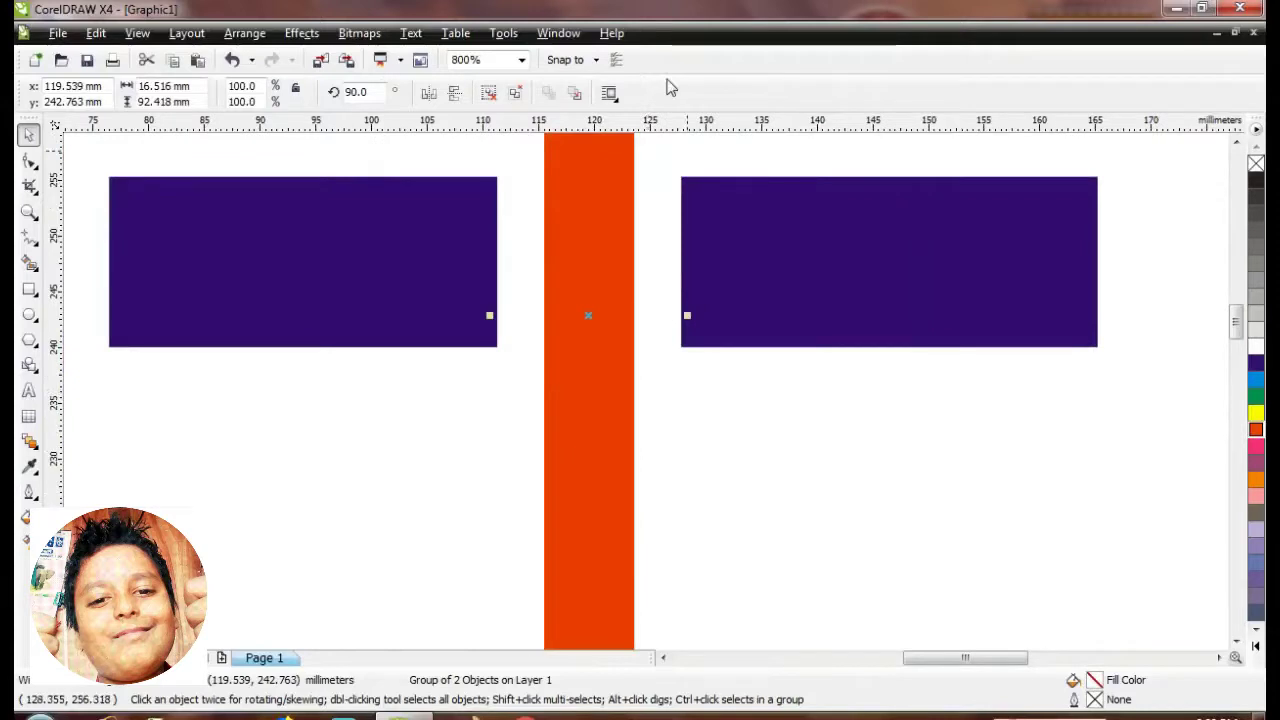
pyautogui.click(663, 348)
pyautogui.scroll(-2, 692, 487)
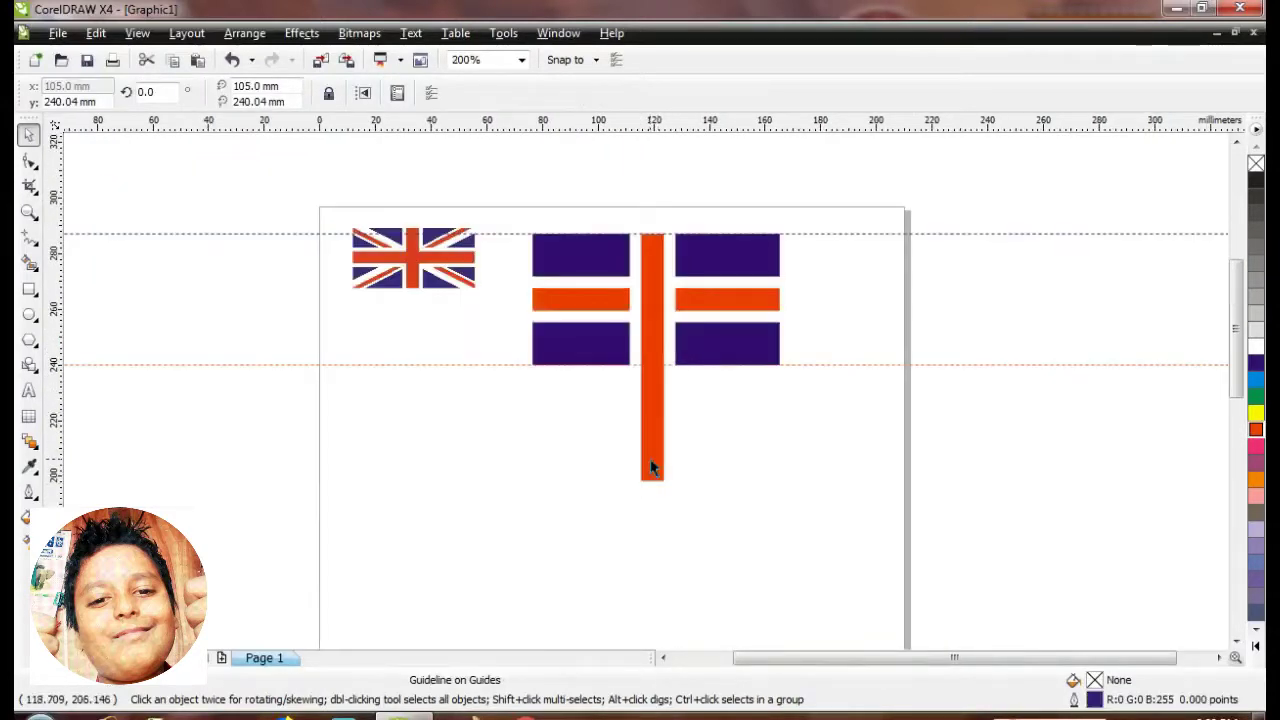
# Shorten the vertical group to about 49.9 mm so its red bar ends at the lower guideline.
pyautogui.click(651, 467)
pyautogui.moveTo(652, 488); pyautogui.dragTo(664, 378)
pyautogui.scroll(5, 644, 386)
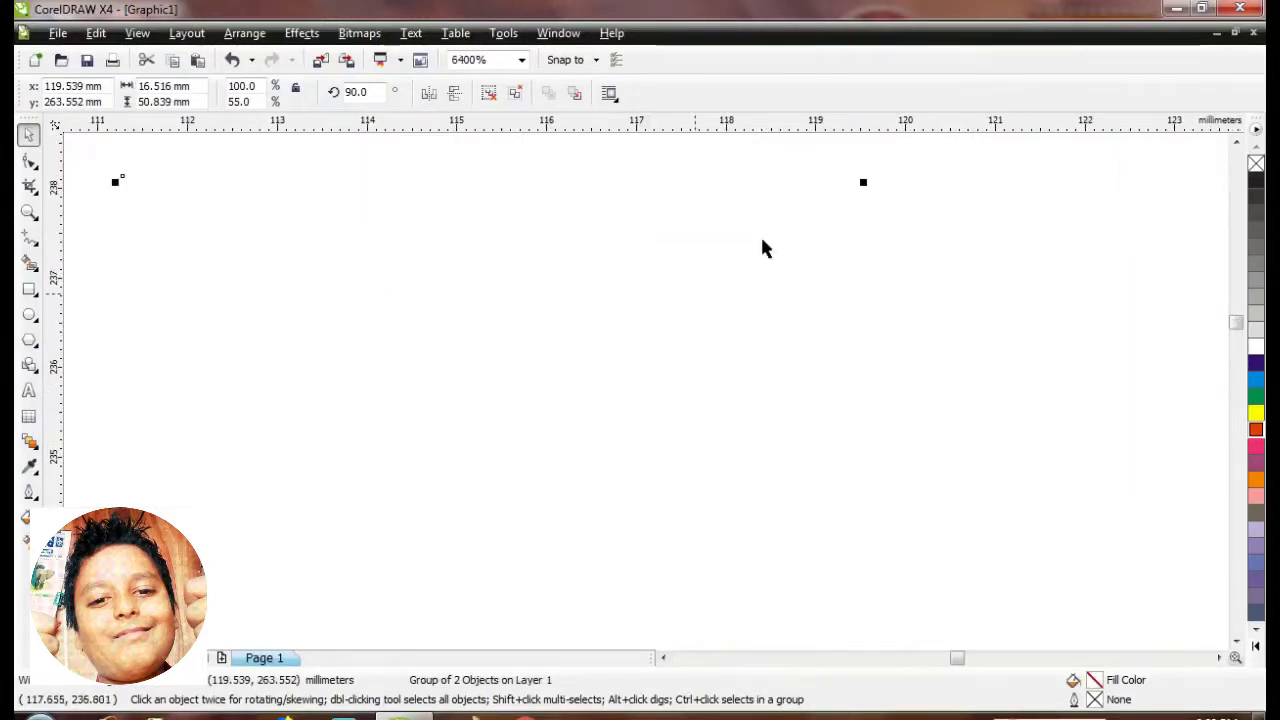
pyautogui.scroll(-1, 671, 387)
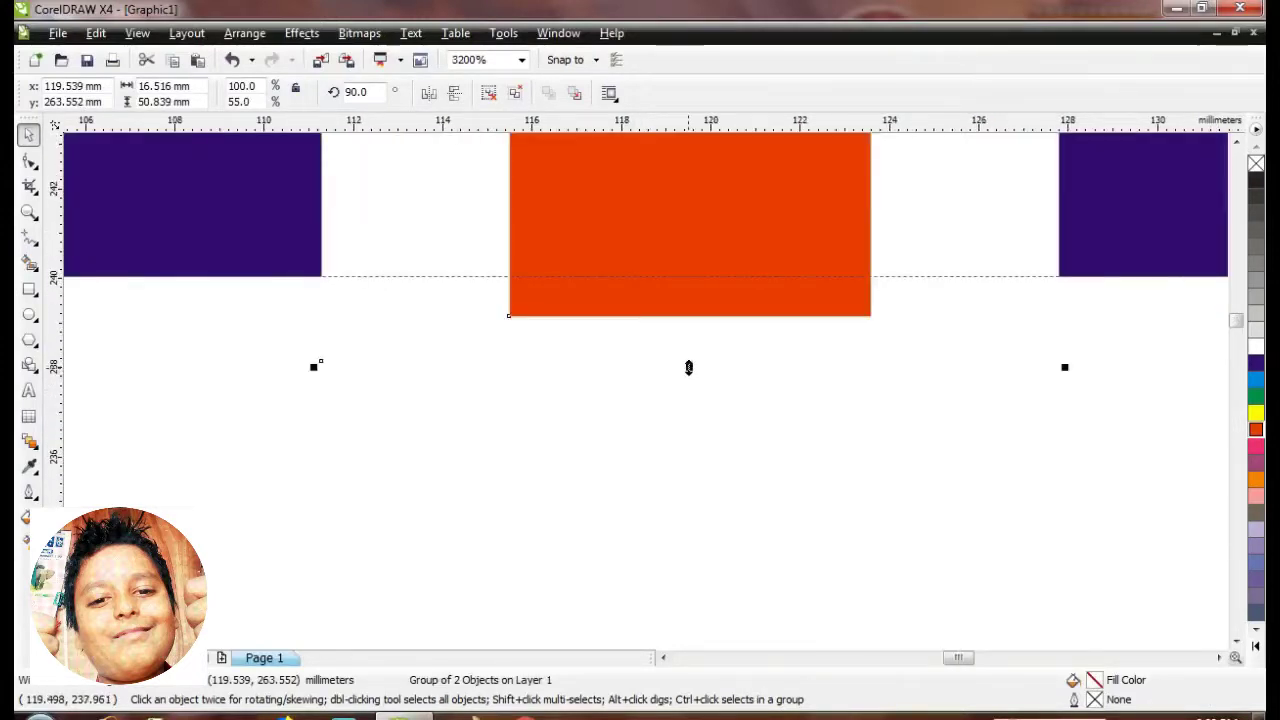
pyautogui.moveTo(689, 367); pyautogui.dragTo(700, 330)
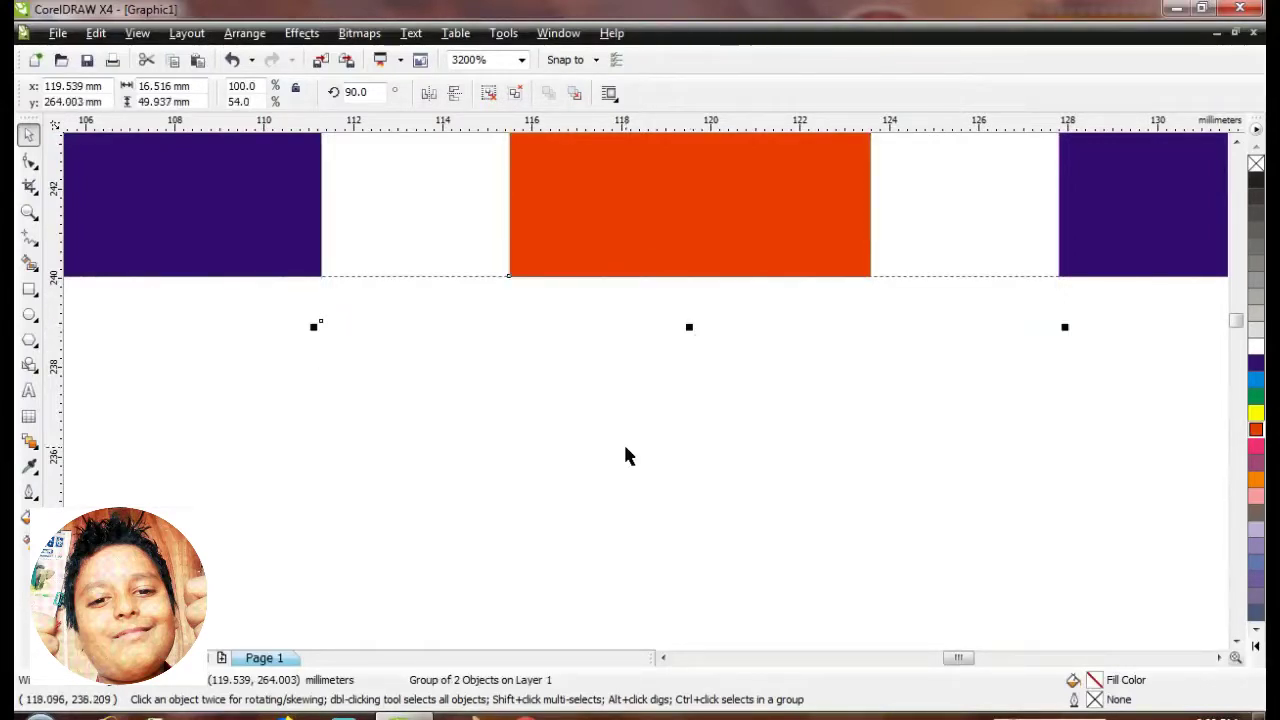
pyautogui.scroll(-4, 660, 405)
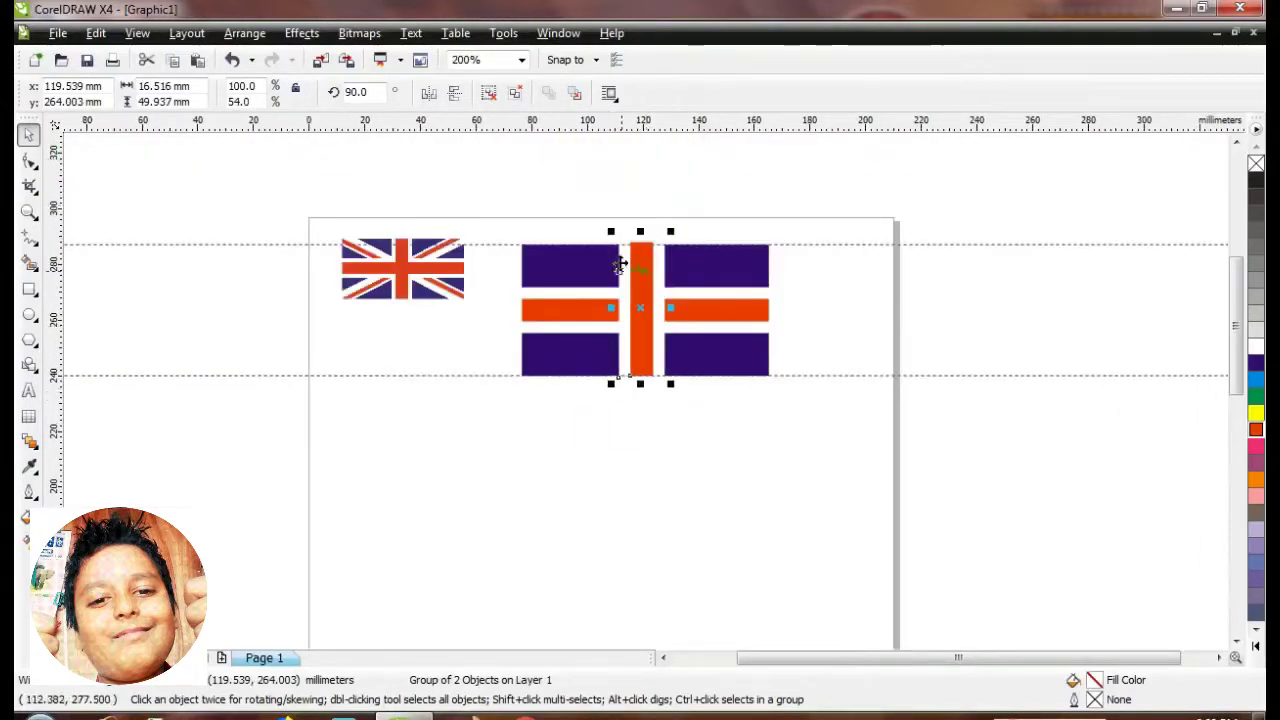
# Ungroup the horizontal white and red bands and bring the red band to the front.
pyautogui.scroll(1, 749, 471)
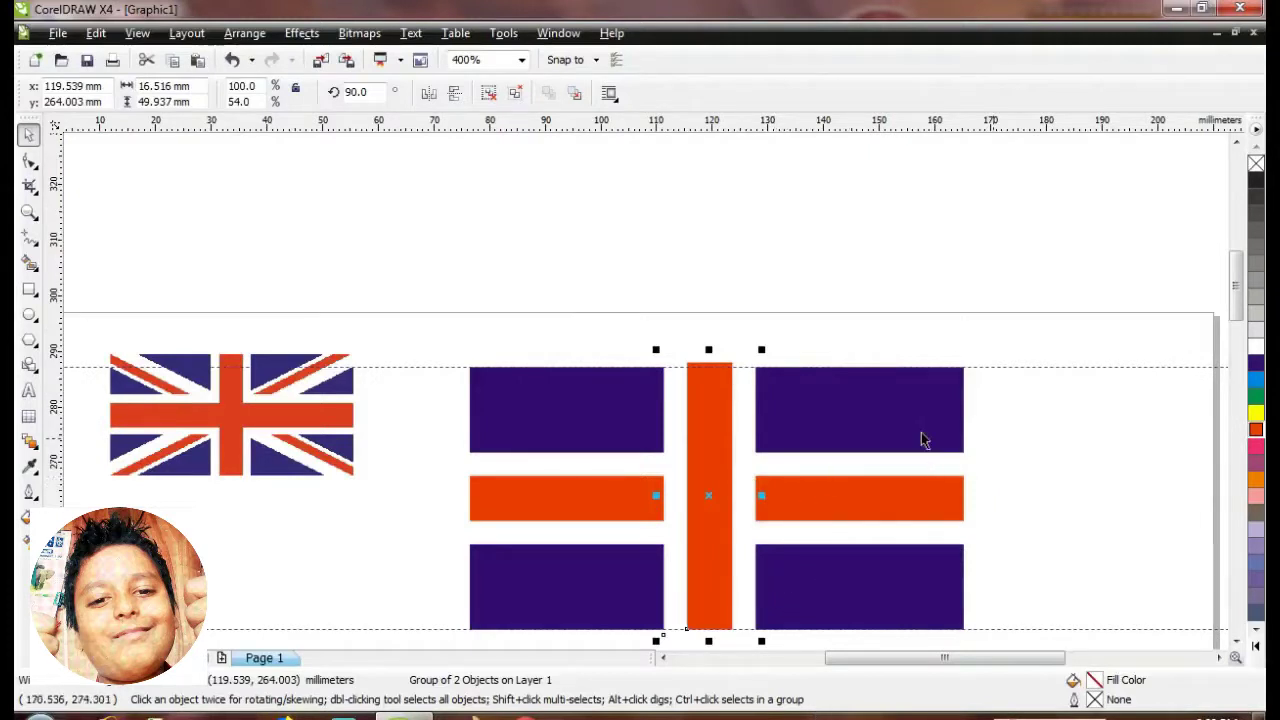
pyautogui.keyDown('ctrl'); pyautogui.click(622, 514); pyautogui.keyUp('ctrl')
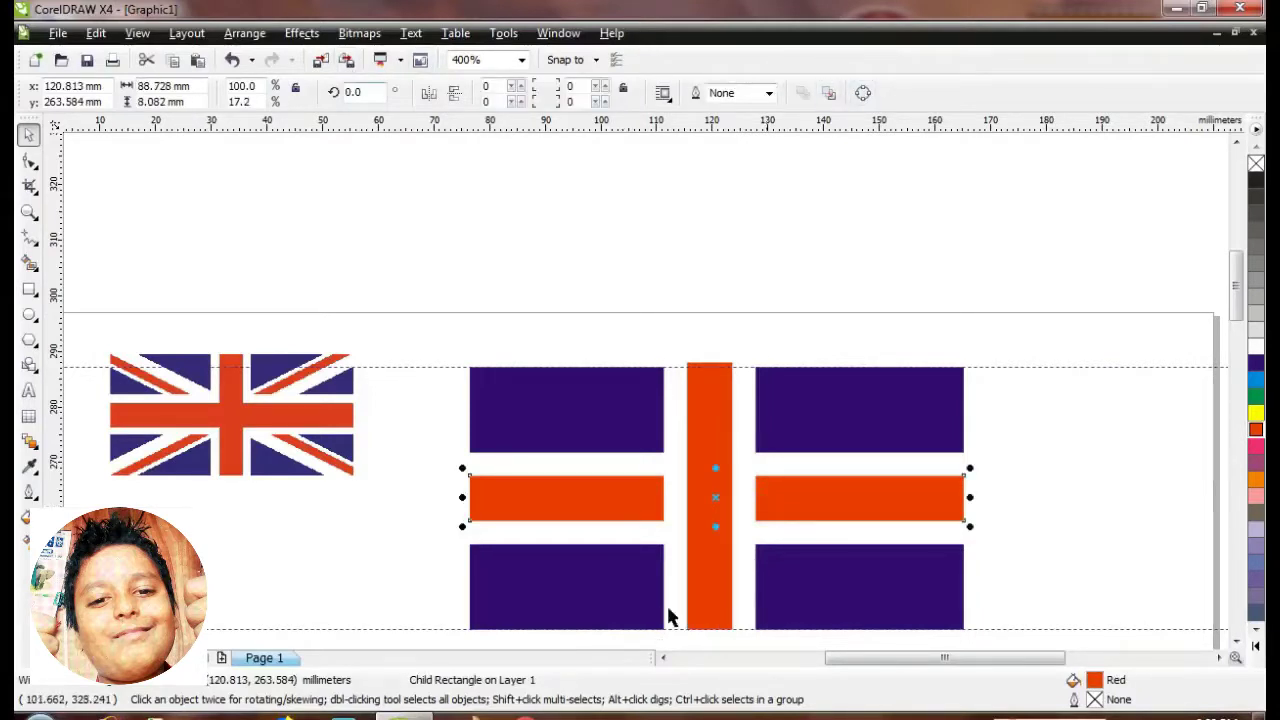
pyautogui.click(525, 529)
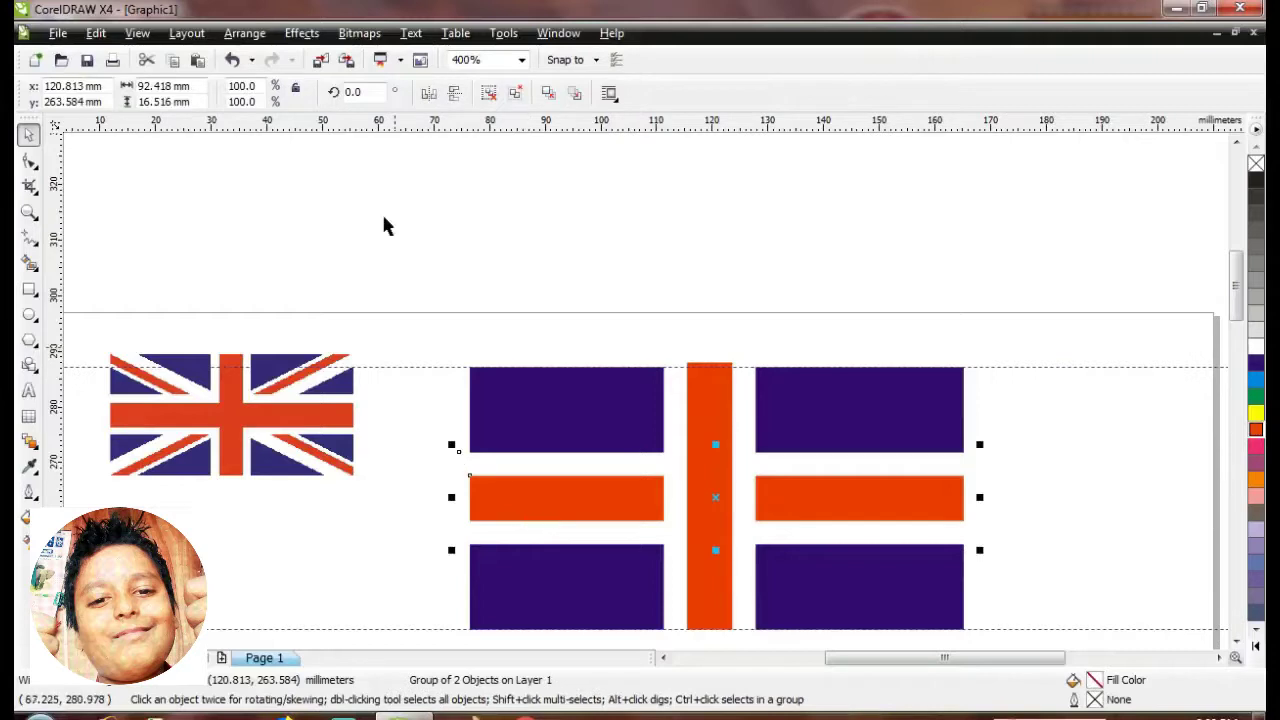
pyautogui.click(489, 93)
pyautogui.click(430, 520)
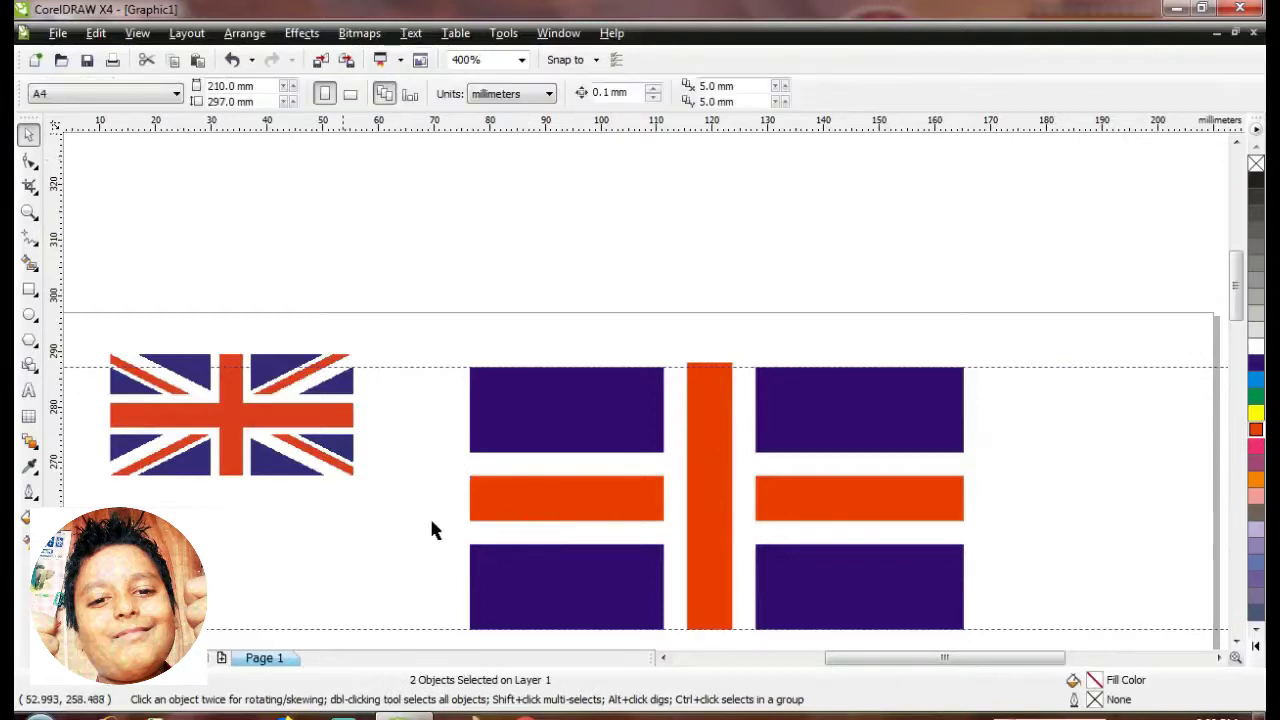
pyautogui.click(573, 492)
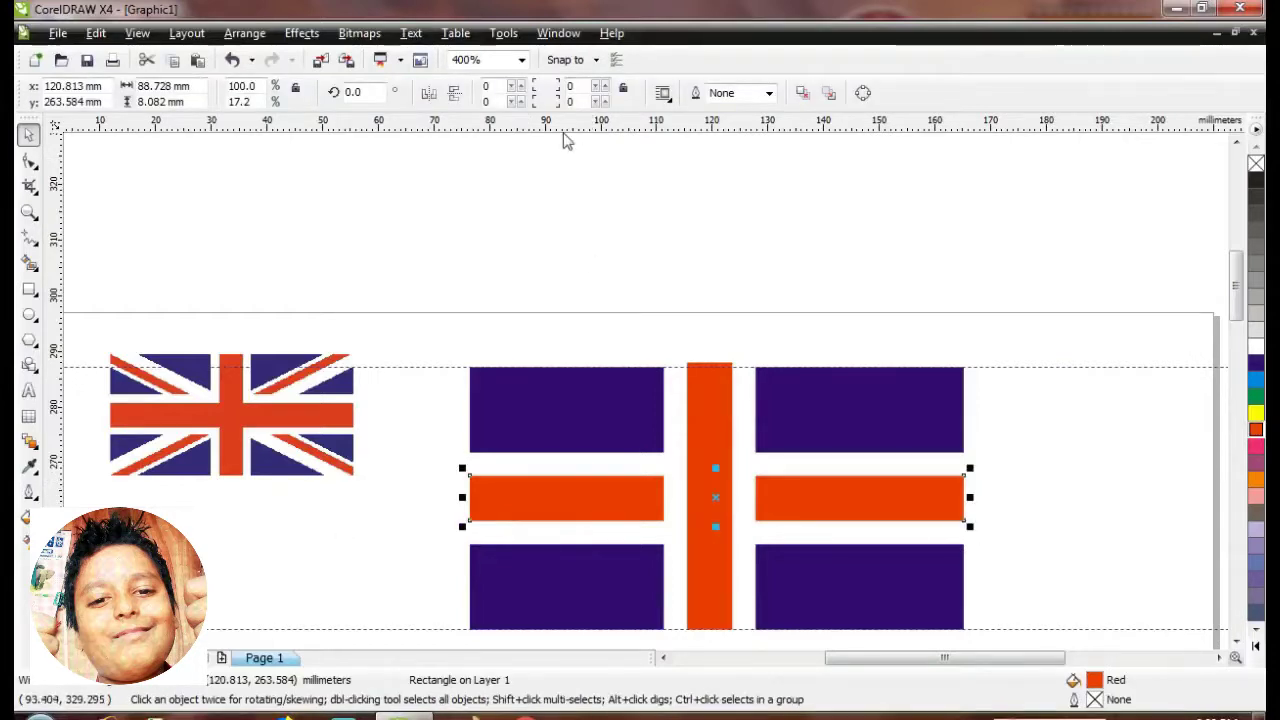
pyautogui.click(802, 94)
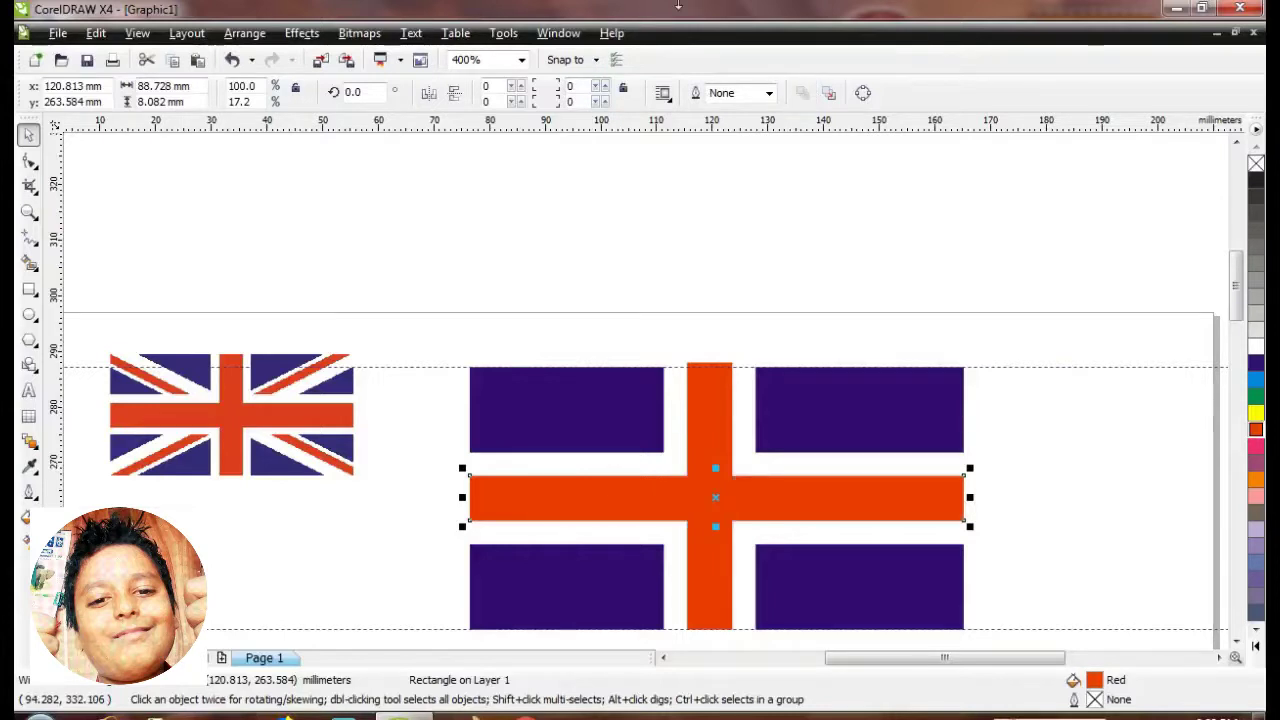
pyautogui.click(1118, 497)
# Shorten the vertical red bar inside its group to the upper guideline, about 47.1 mm tall.
pyautogui.click(1236, 642)
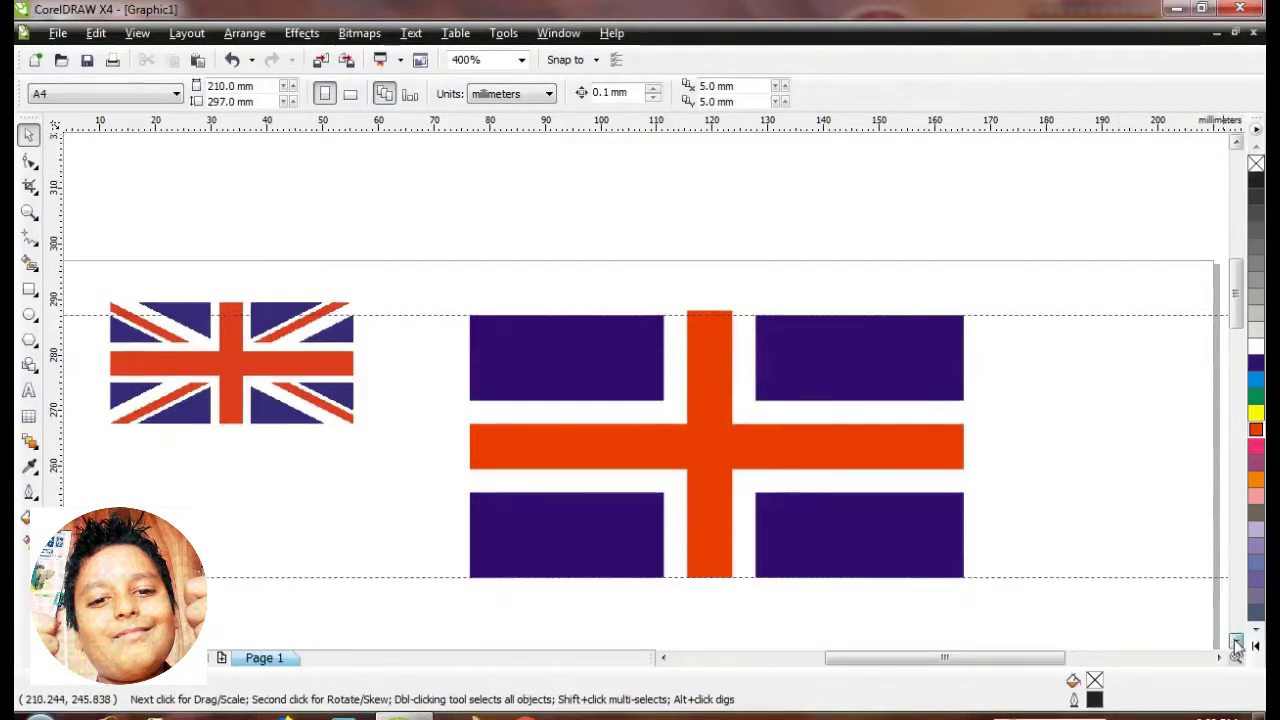
pyautogui.click(1236, 642)
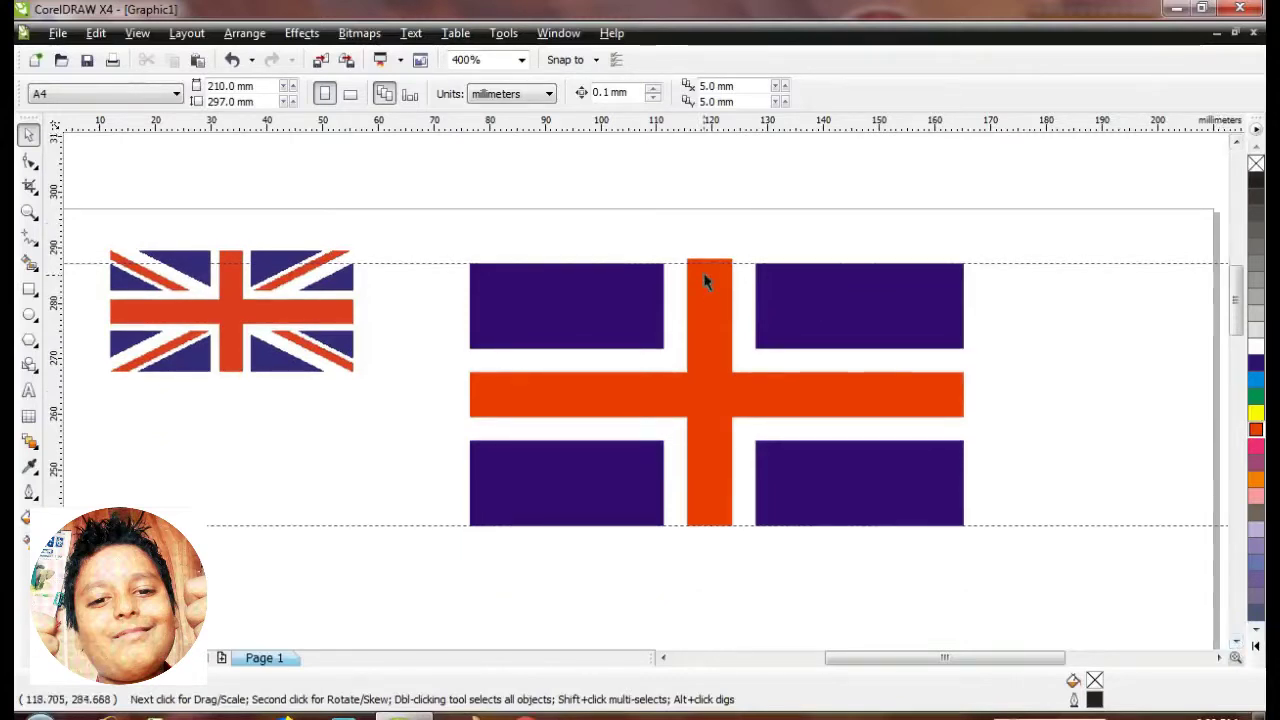
pyautogui.scroll(2, 704, 275)
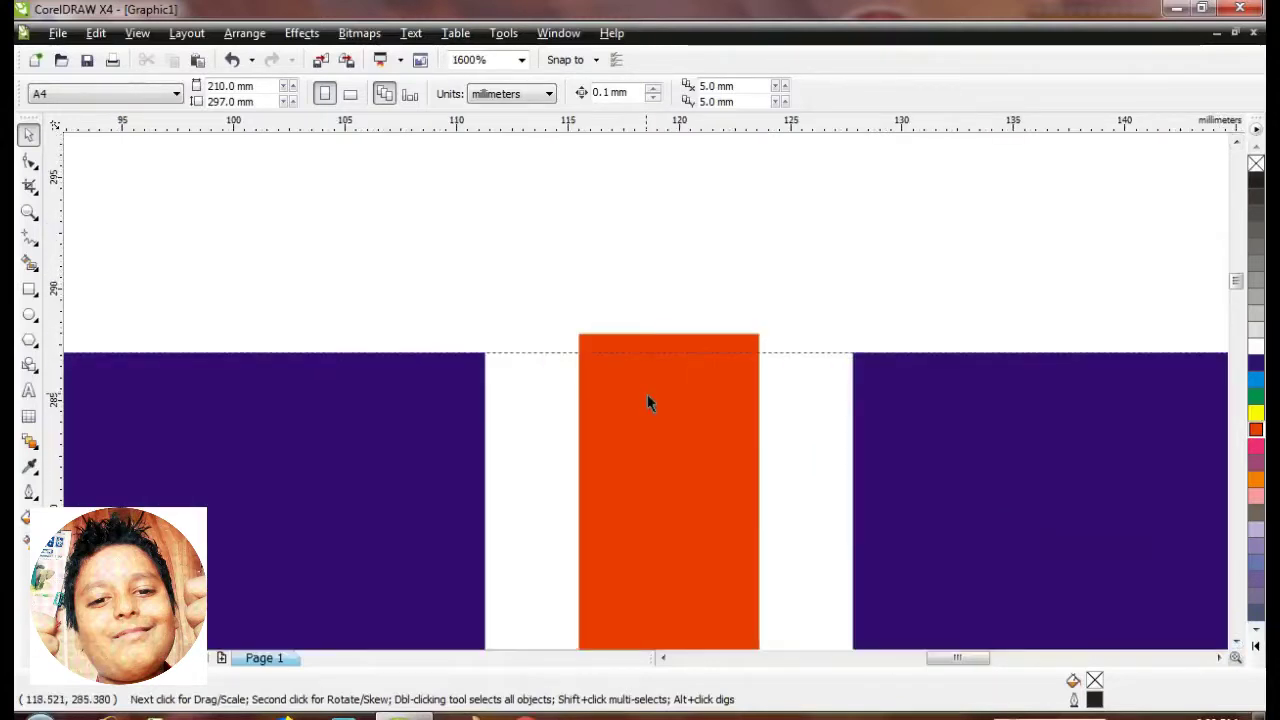
pyautogui.click(664, 338)
pyautogui.moveTo(669, 334); pyautogui.dragTo(669, 351)
pyautogui.scroll(-2, 669, 345)
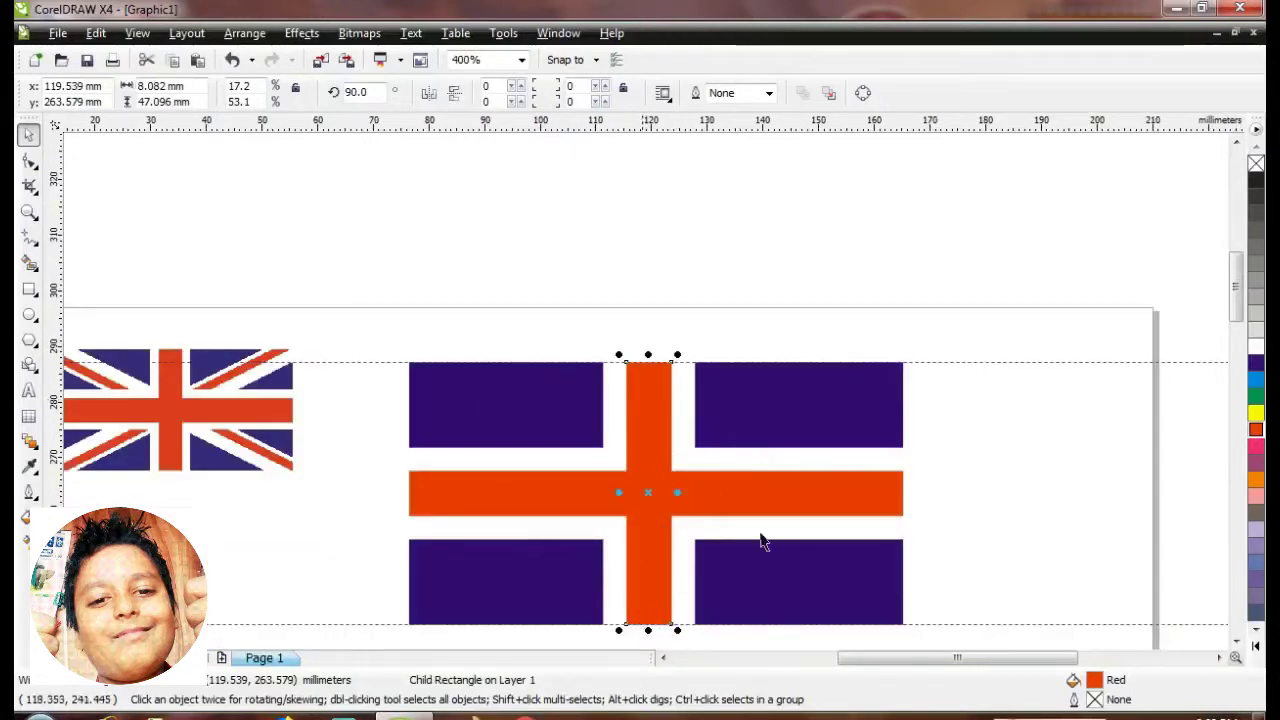
pyautogui.click(1008, 474)
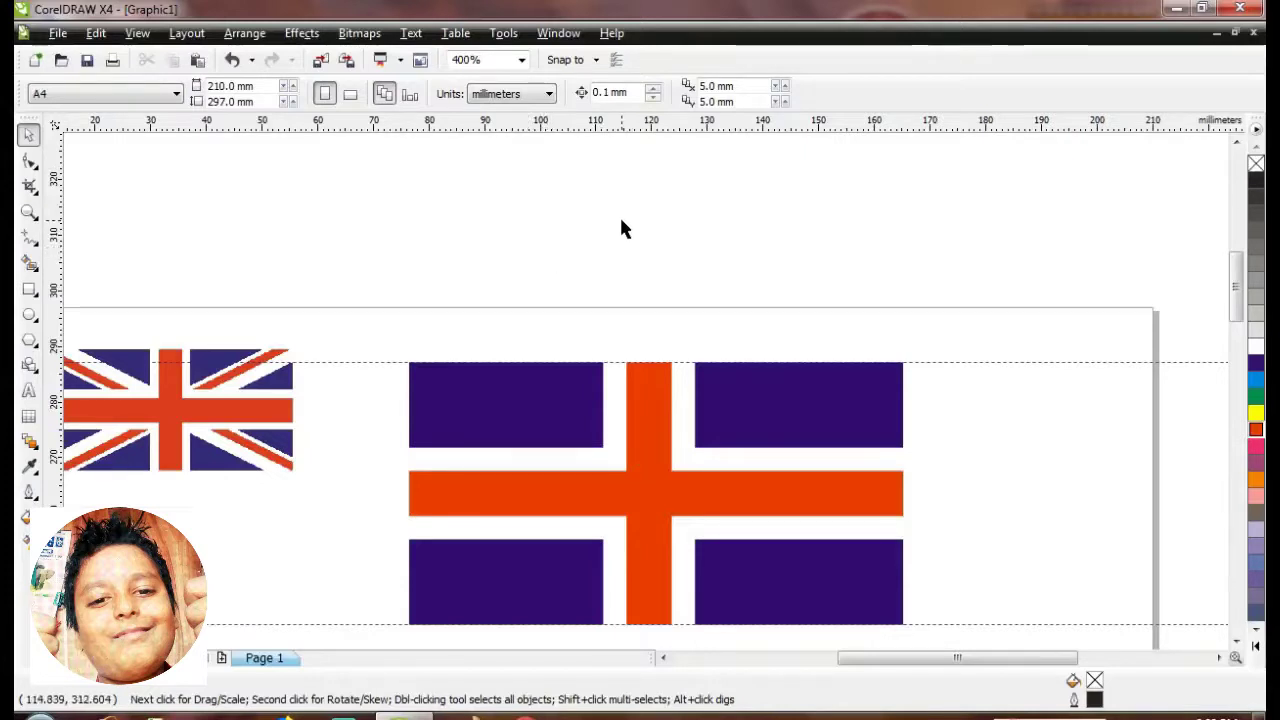
# Narrow the white band inside the vertical group symmetrically to about 14.6 mm wide.
pyautogui.click(681, 441)
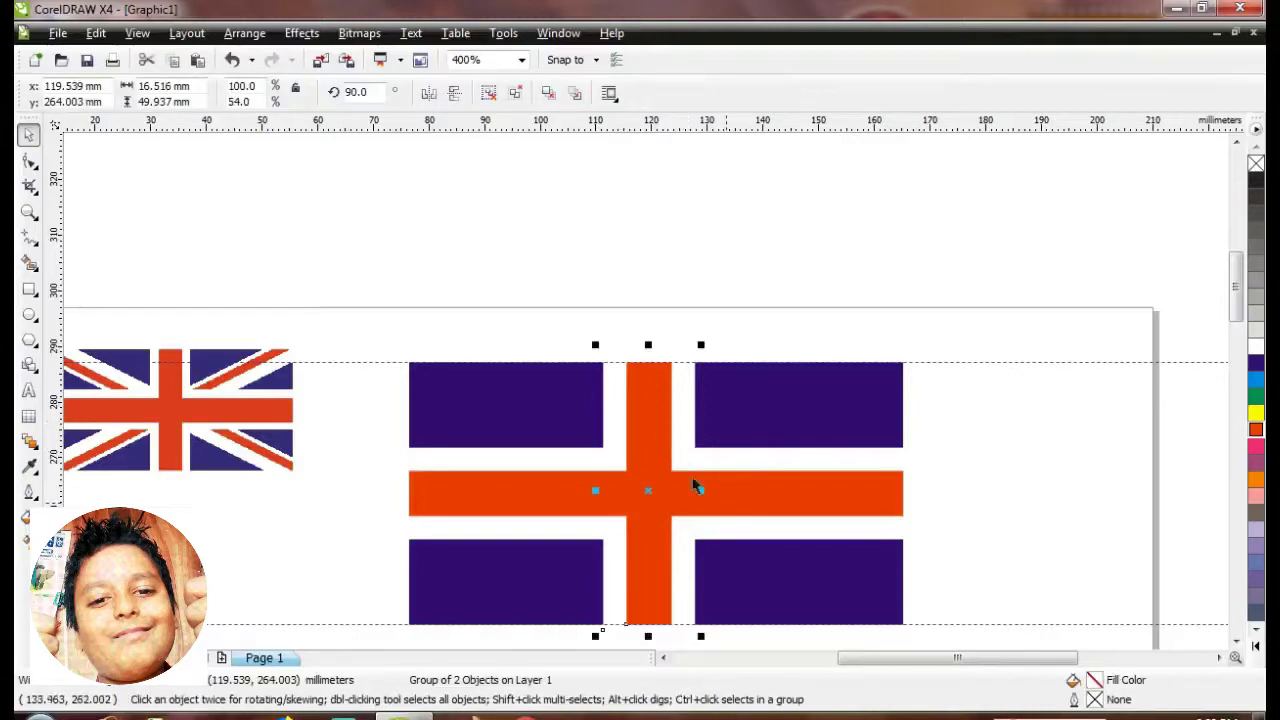
pyautogui.keyDown('ctrl'); pyautogui.click(728, 508); pyautogui.keyUp('ctrl')
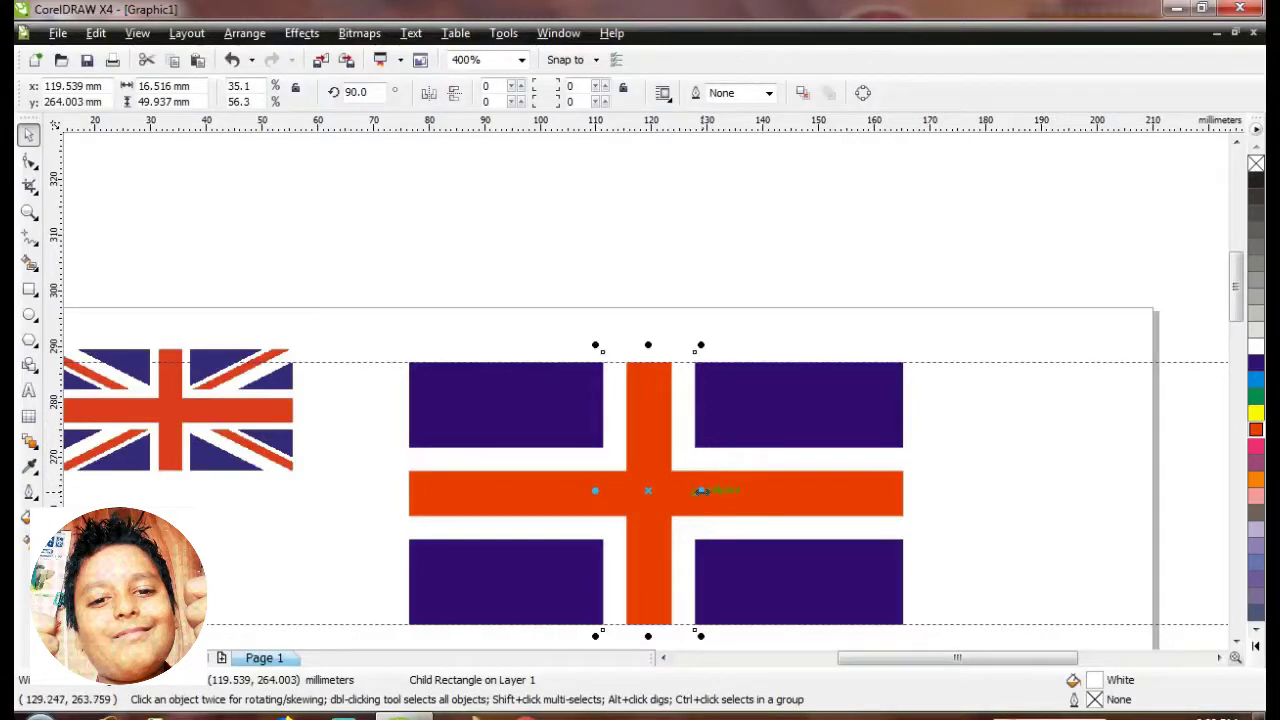
pyautogui.moveTo(703, 490)
pyautogui.mouseDown()
pyautogui.moveTo(680, 491)
pyautogui.moveTo(695, 490)
pyautogui.mouseUp()
pyautogui.scroll(2, 640, 493)
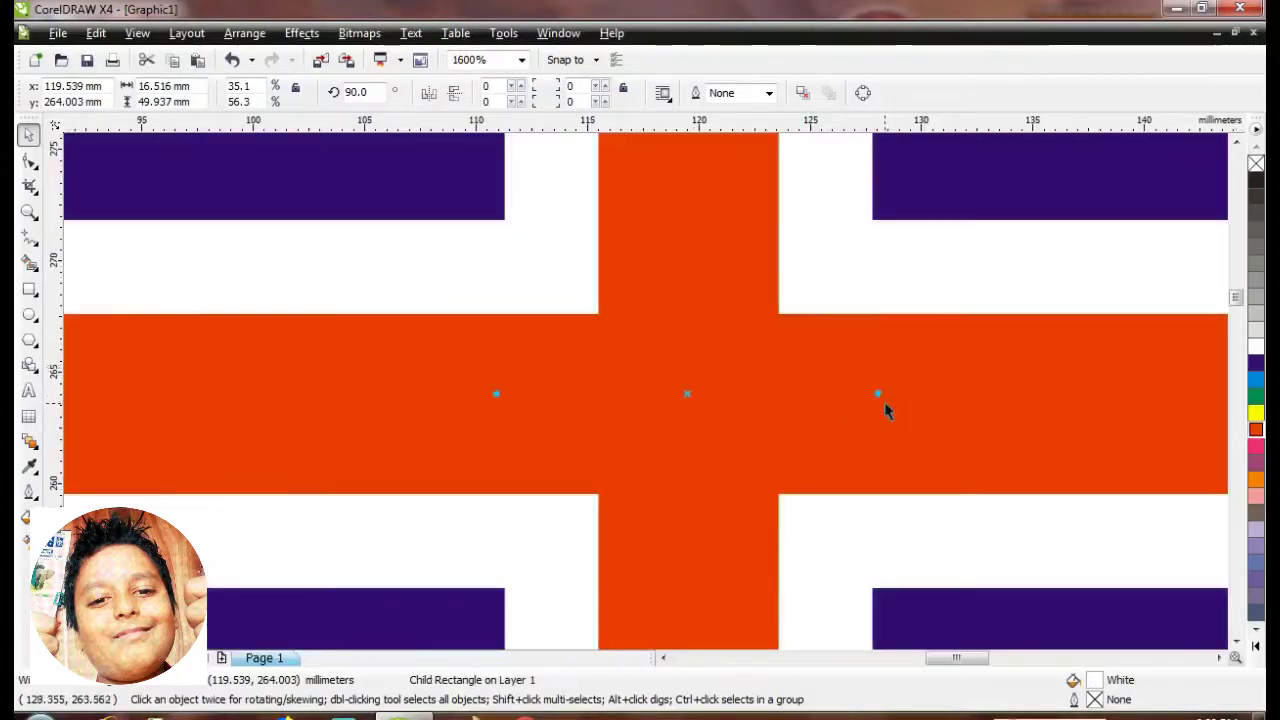
pyautogui.moveTo(876, 395); pyautogui.dragTo(857, 394)
# Reduce the horizontal white band's height symmetrically about its centre to about 14.9 mm.
pyautogui.click(967, 245)
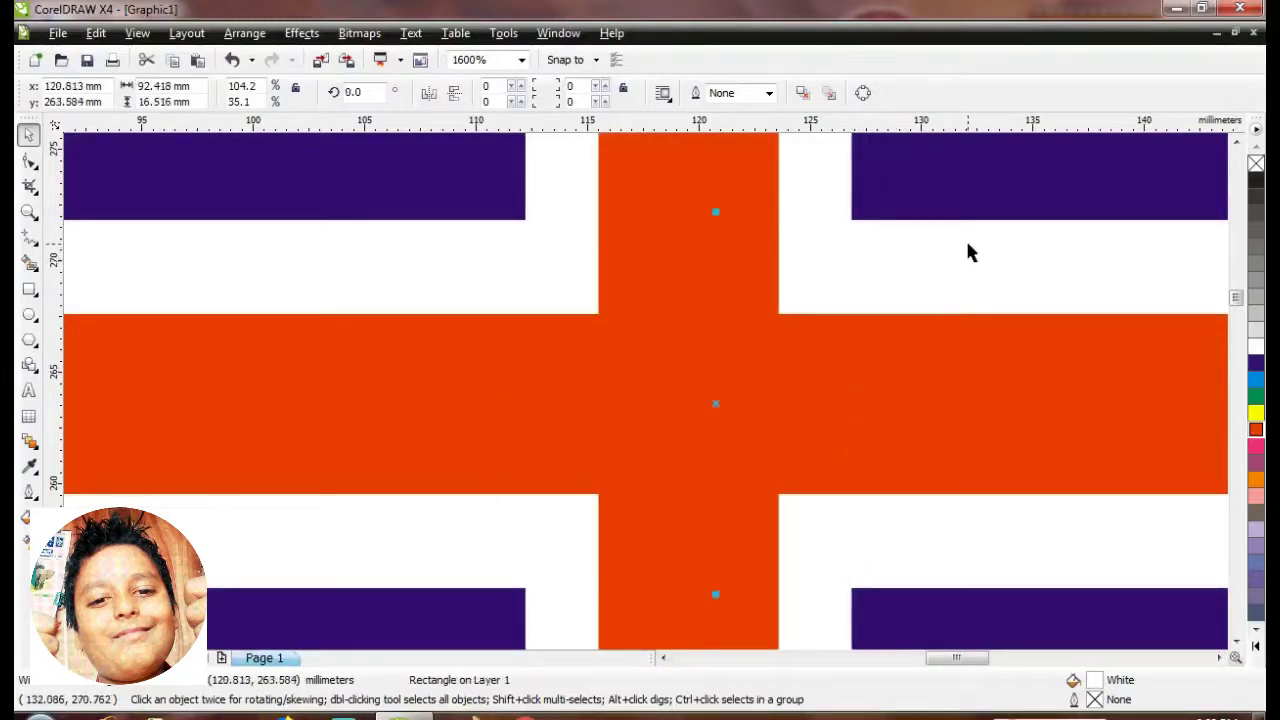
pyautogui.scroll(-1, 1026, 285)
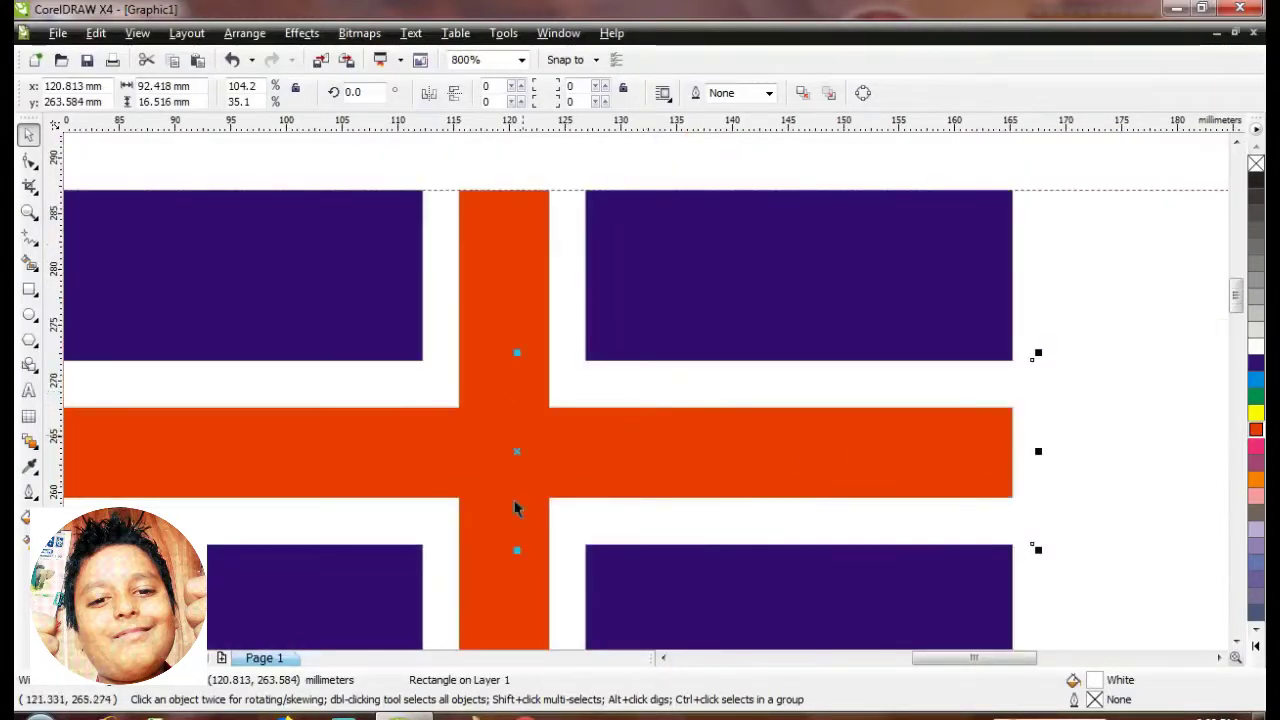
pyautogui.scroll(1, 729, 367)
pyautogui.scroll(-1, 645, 392)
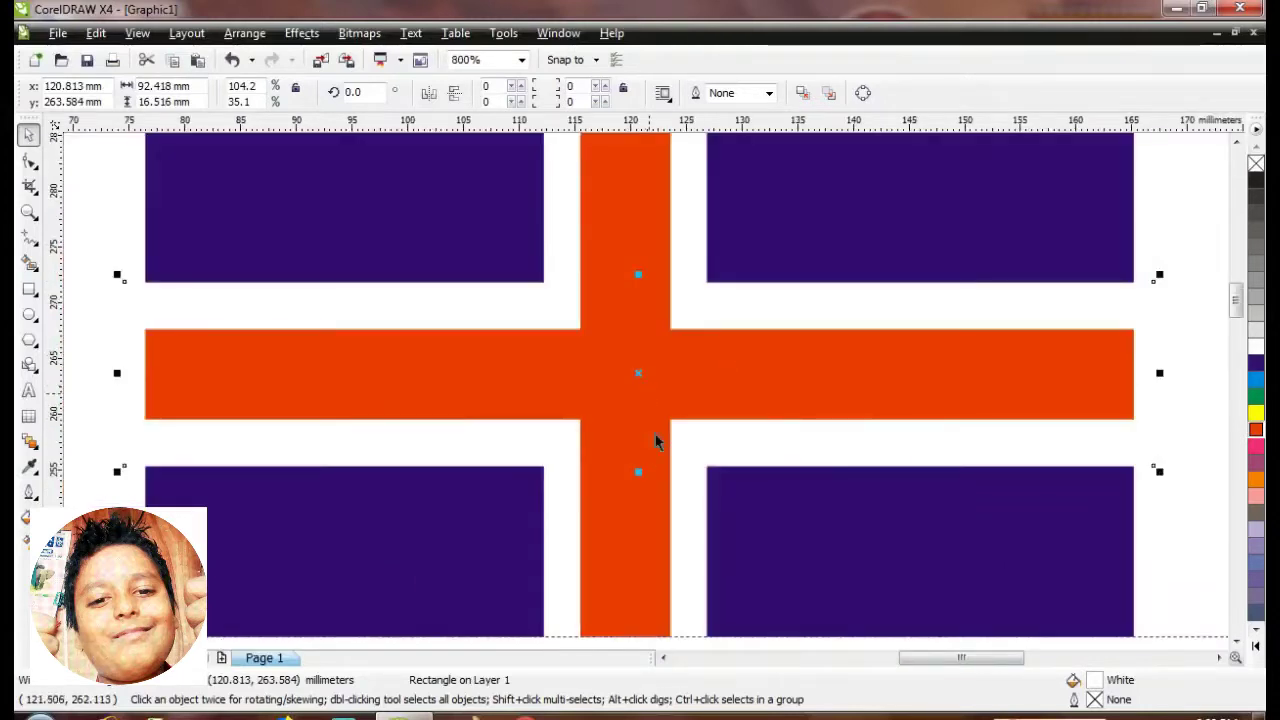
pyautogui.moveTo(637, 469)
pyautogui.mouseDown()
pyautogui.moveTo(640, 455)
pyautogui.moveTo(636, 465)
pyautogui.mouseUp()
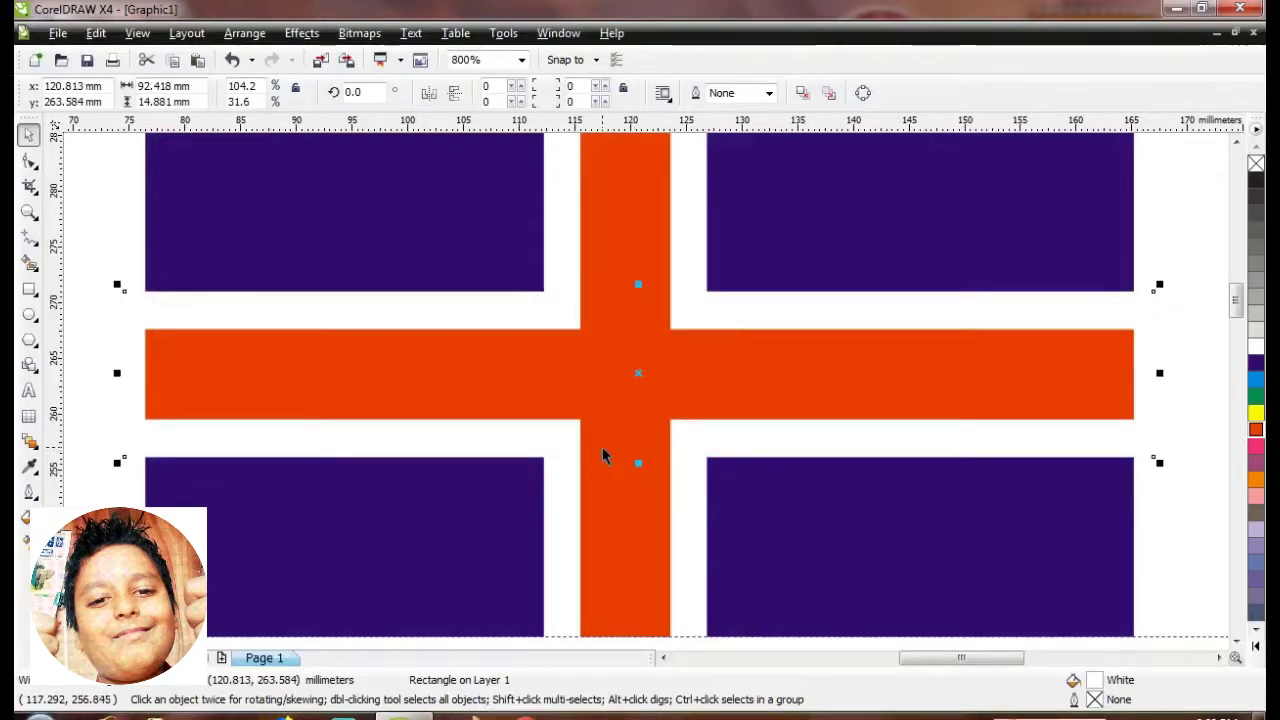
pyautogui.scroll(-1, 602, 450)
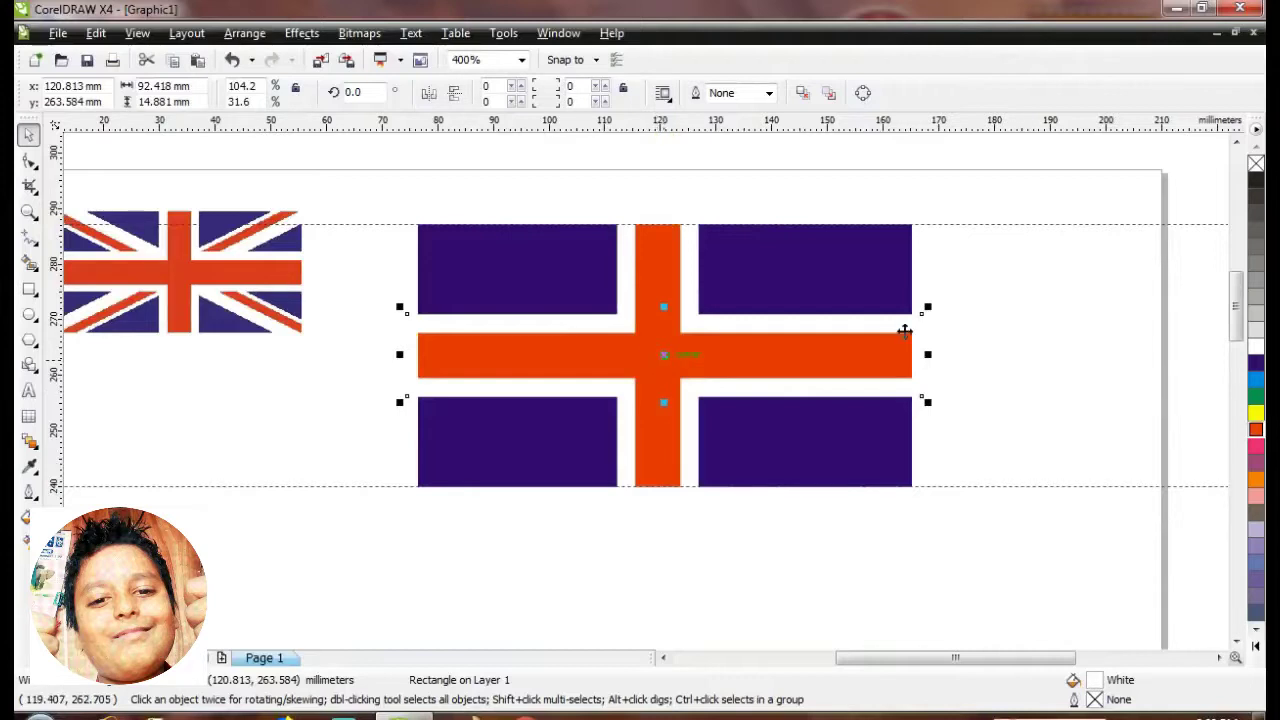
pyautogui.click(1010, 304)
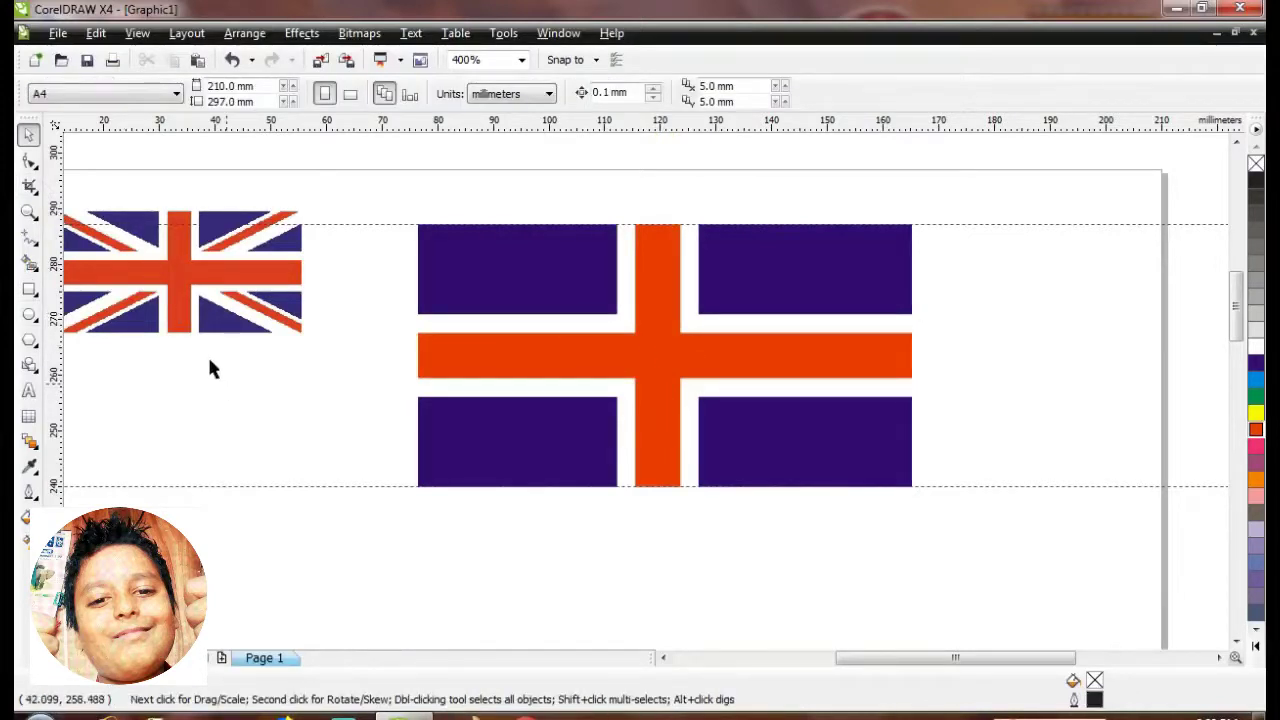
# Duplicate the horizontal red bar, rotated to about 28.4°, and shift the copy over the flag's lower-left corner.
pyautogui.click(721, 356)
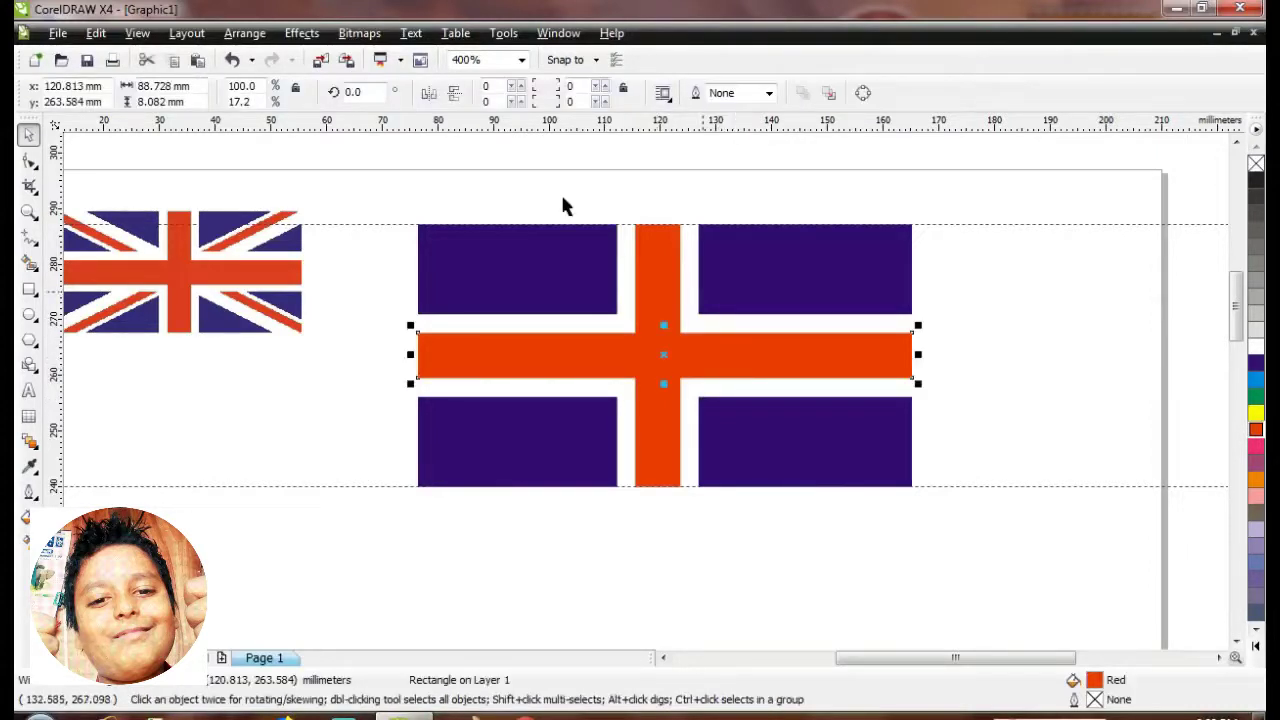
pyautogui.click(172, 60)
pyautogui.click(198, 60)
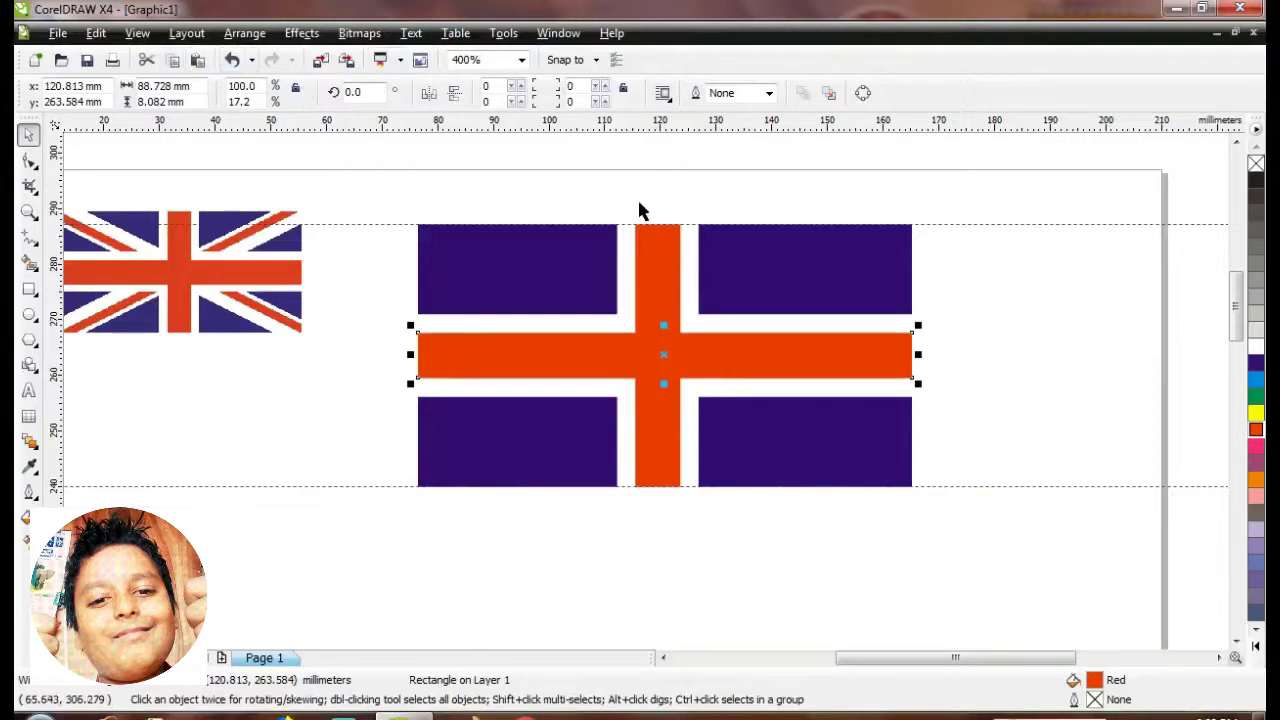
pyautogui.click(666, 355)
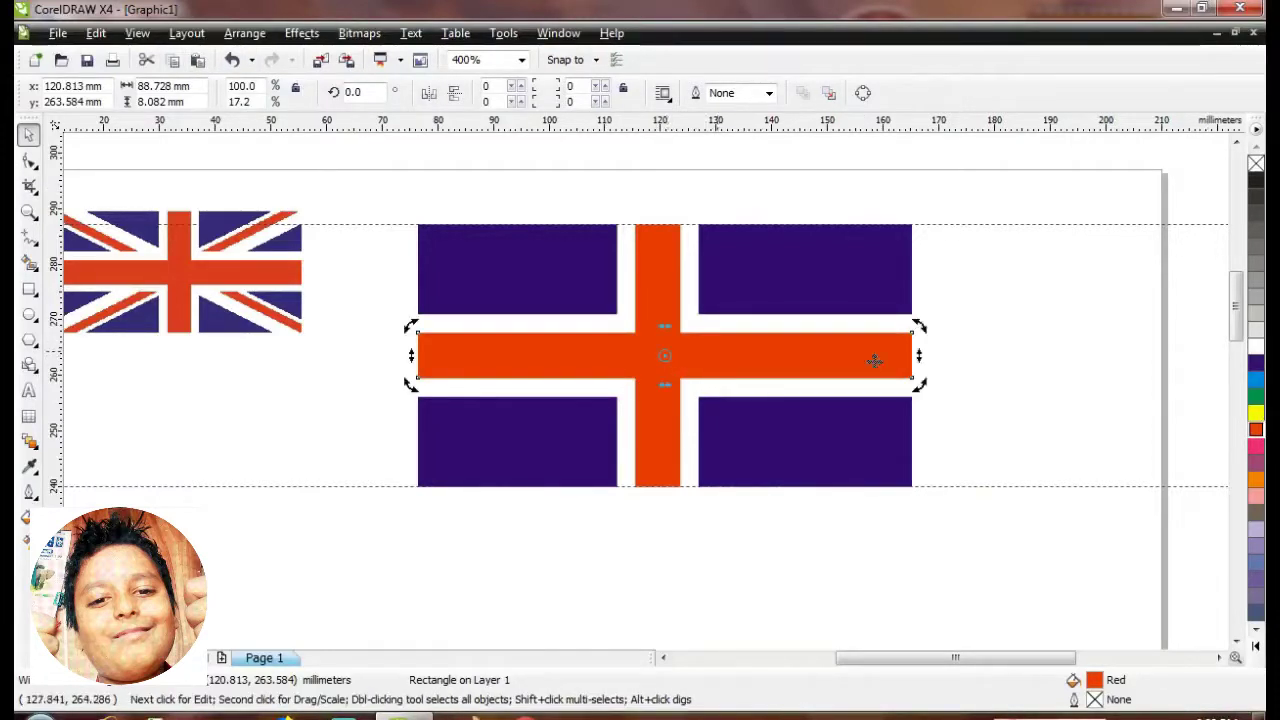
pyautogui.moveTo(917, 381); pyautogui.dragTo(920, 252)
pyautogui.click(660, 357)
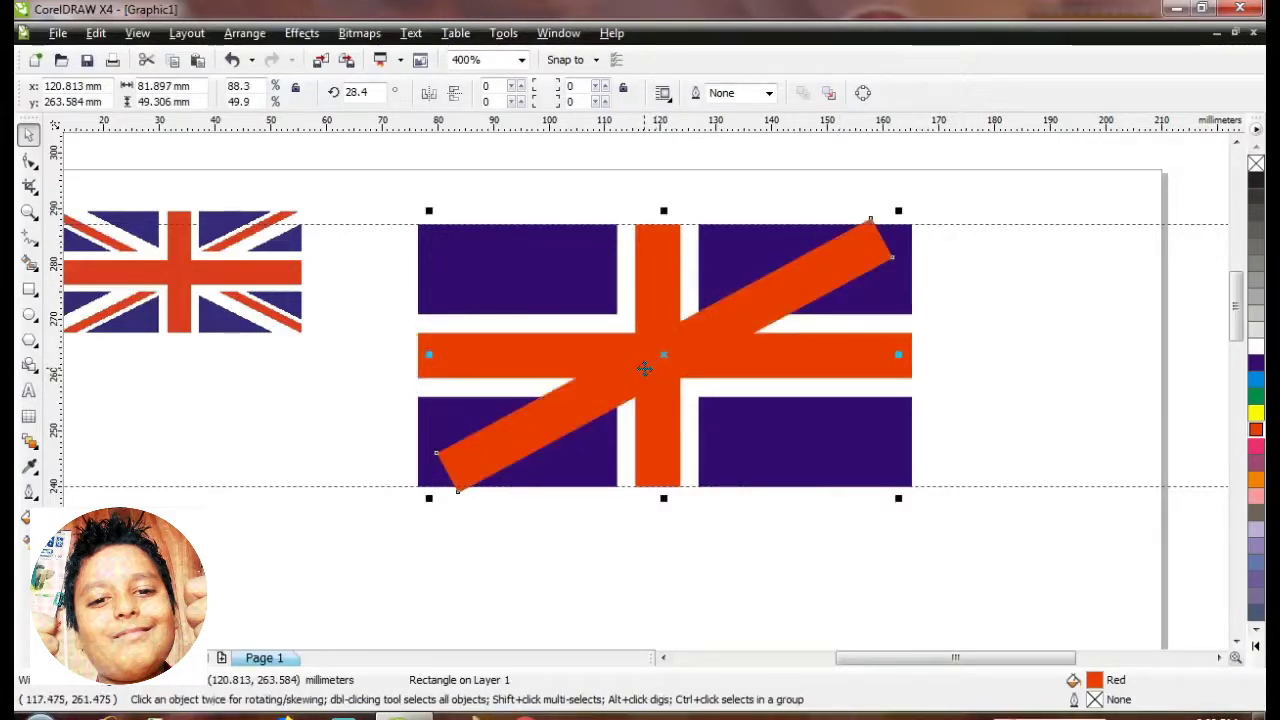
pyautogui.moveTo(648, 374); pyautogui.dragTo(597, 396)
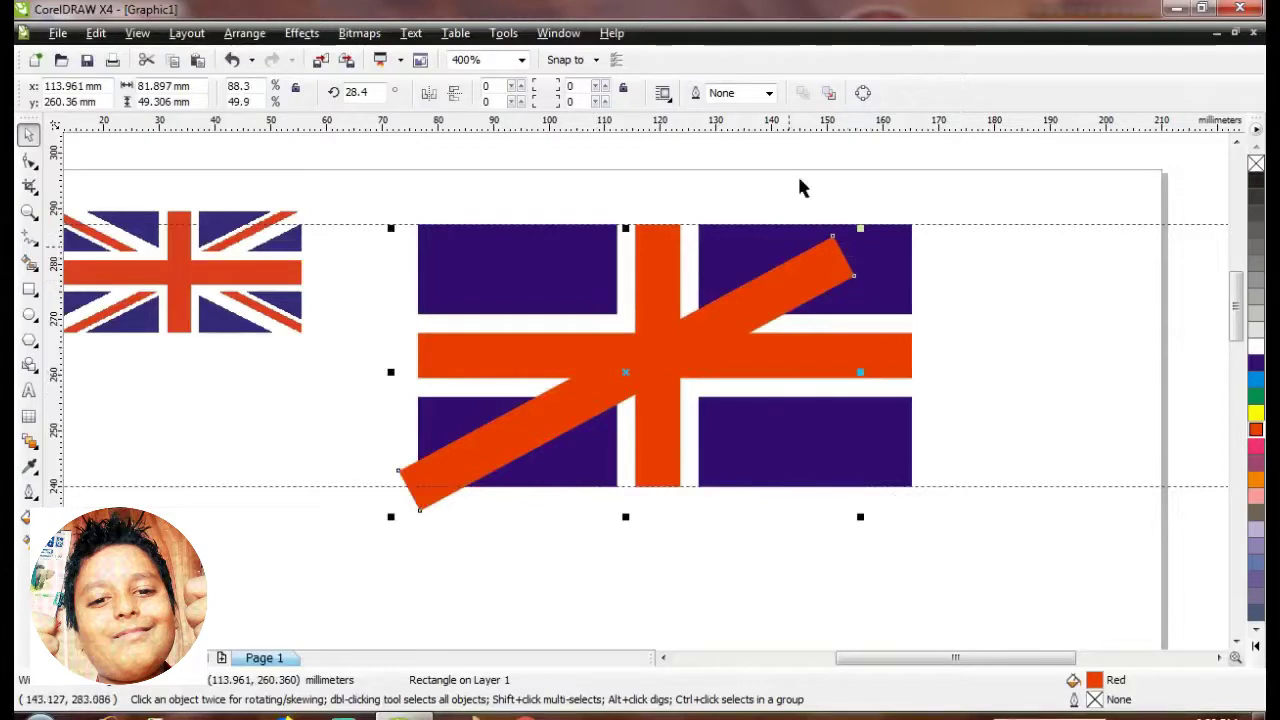
# Convert the diagonal bar to curves with its upper-right end extended past the flag's corner, and fill it white.
pyautogui.click(29, 160)
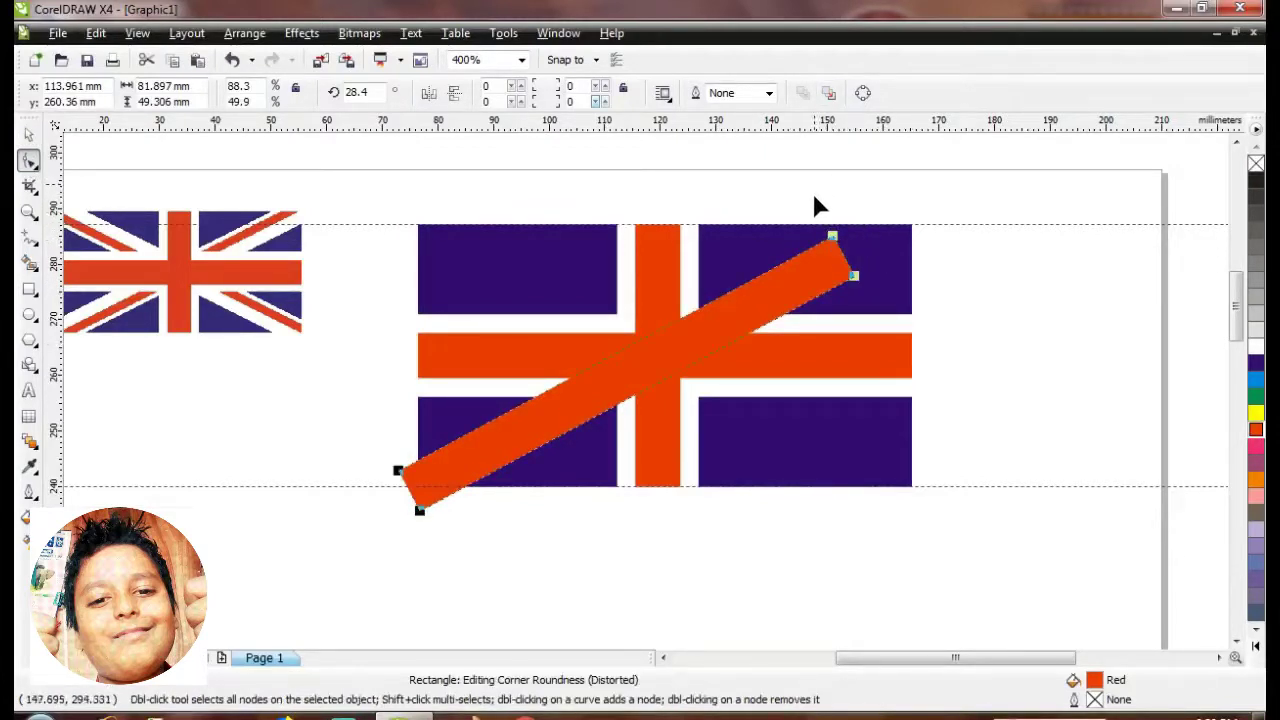
pyautogui.click(863, 93)
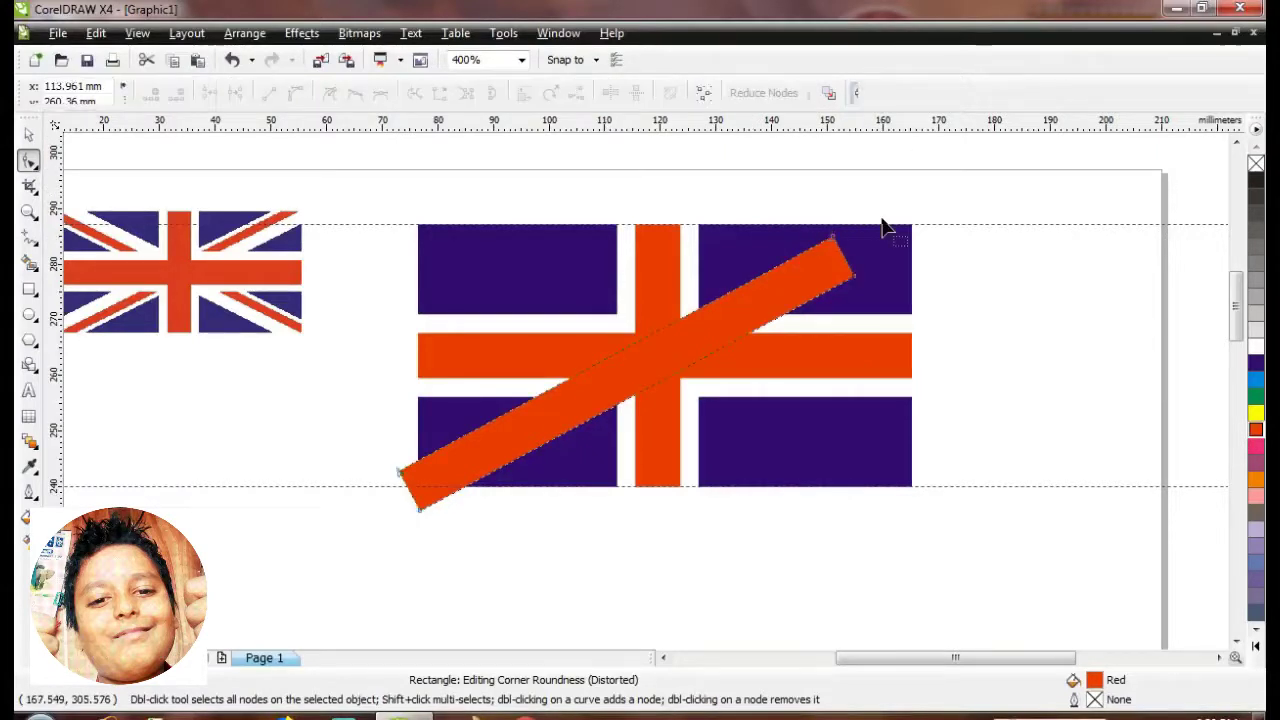
pyautogui.moveTo(806, 208); pyautogui.dragTo(934, 242)
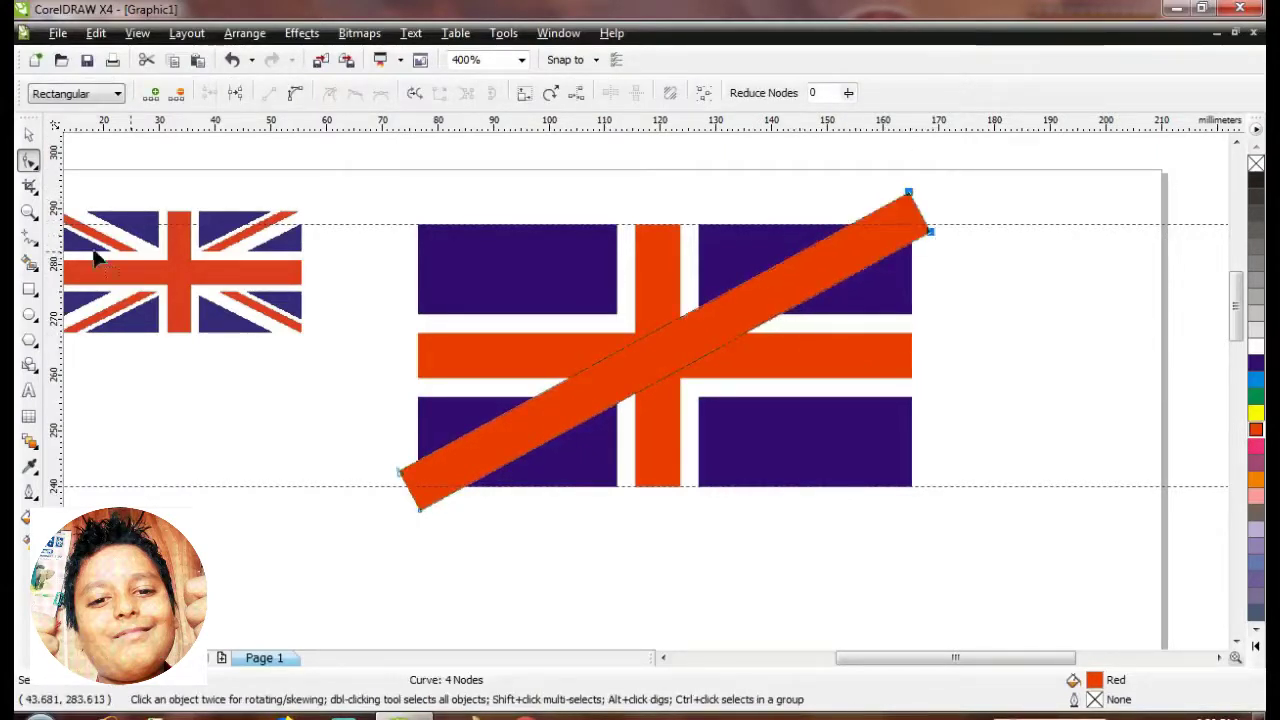
pyautogui.click(28, 133)
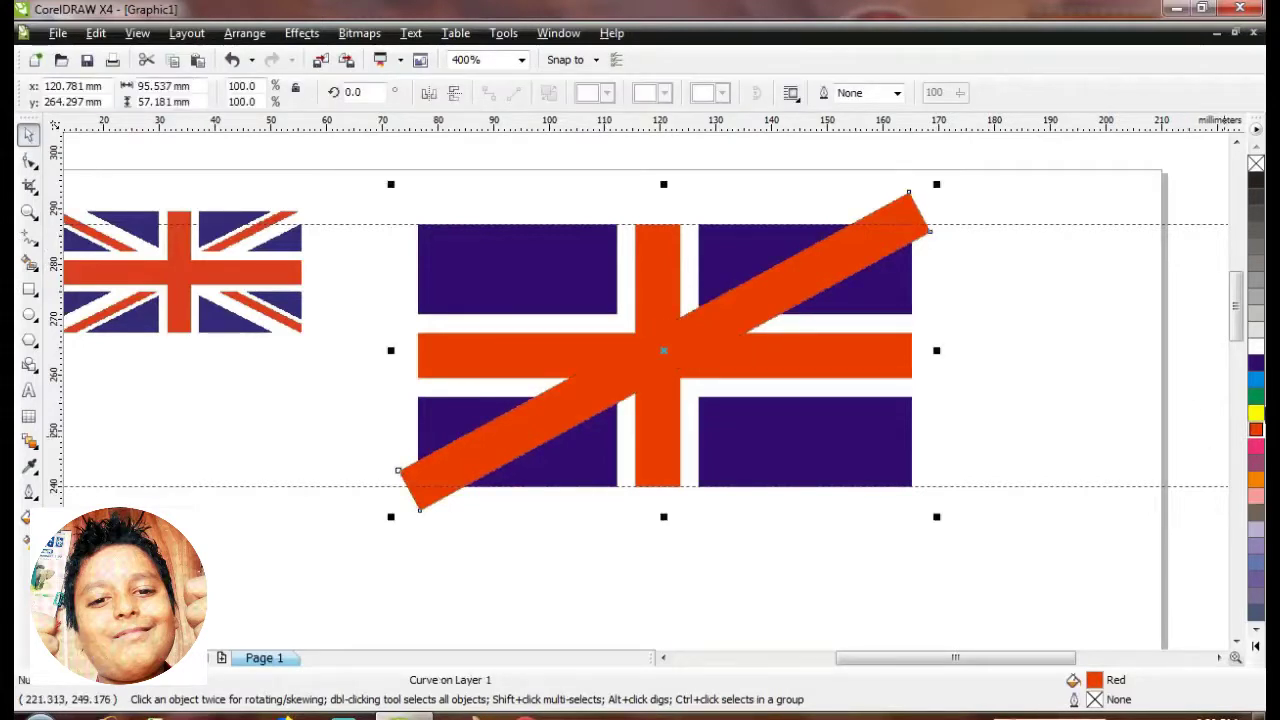
pyautogui.click(1258, 346)
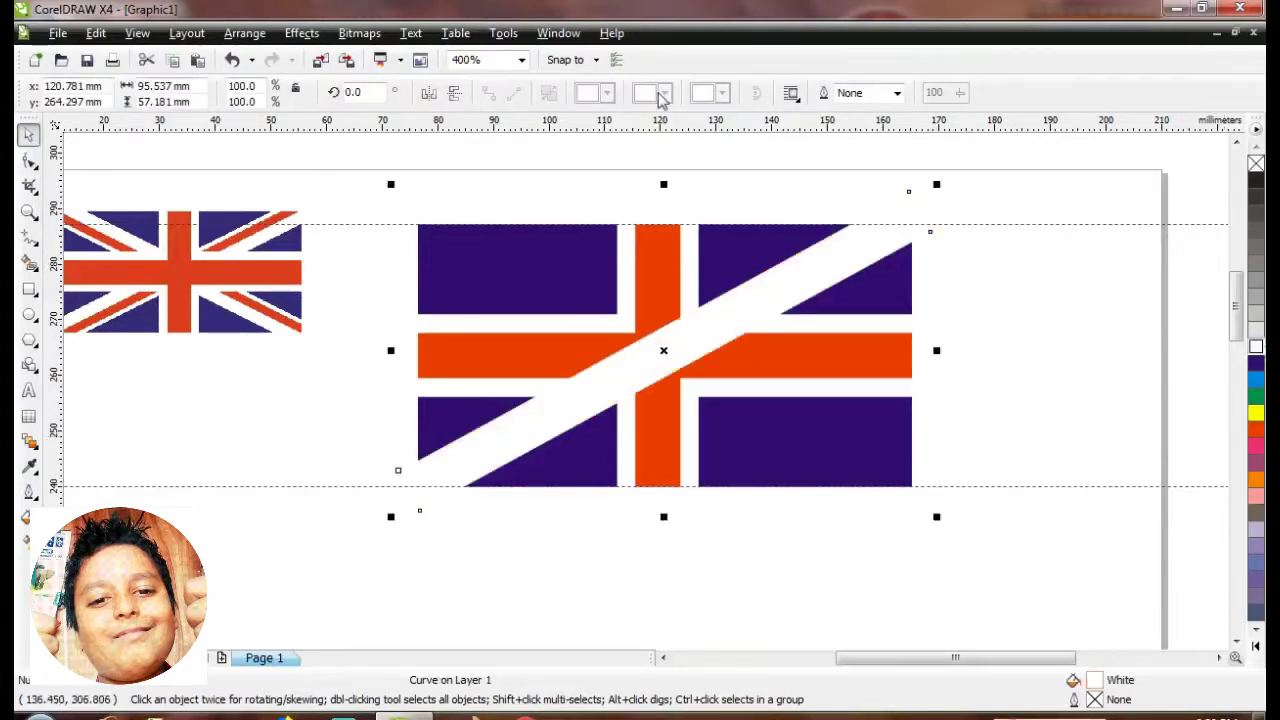
# Ungroup the vertical white and red bars, and group the horizontal white and red bands together.
pyautogui.click(690, 272)
pyautogui.moveTo(567, 190); pyautogui.dragTo(723, 523)
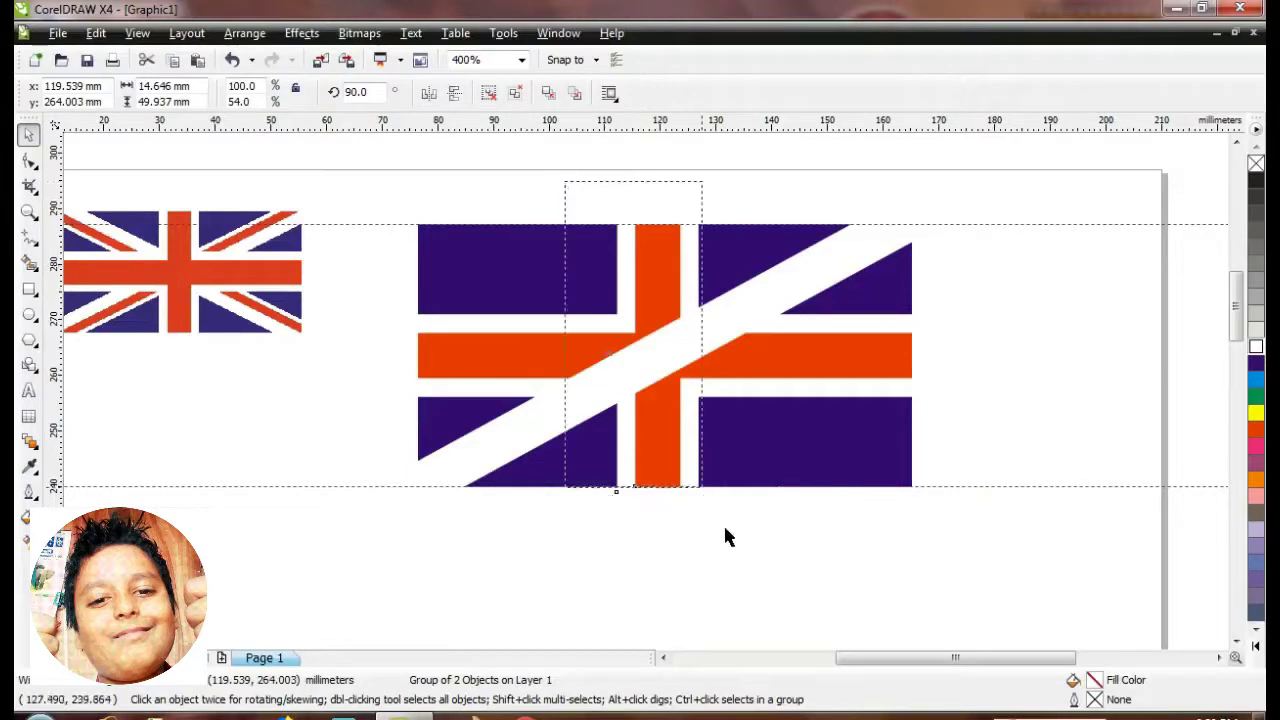
pyautogui.click(490, 97)
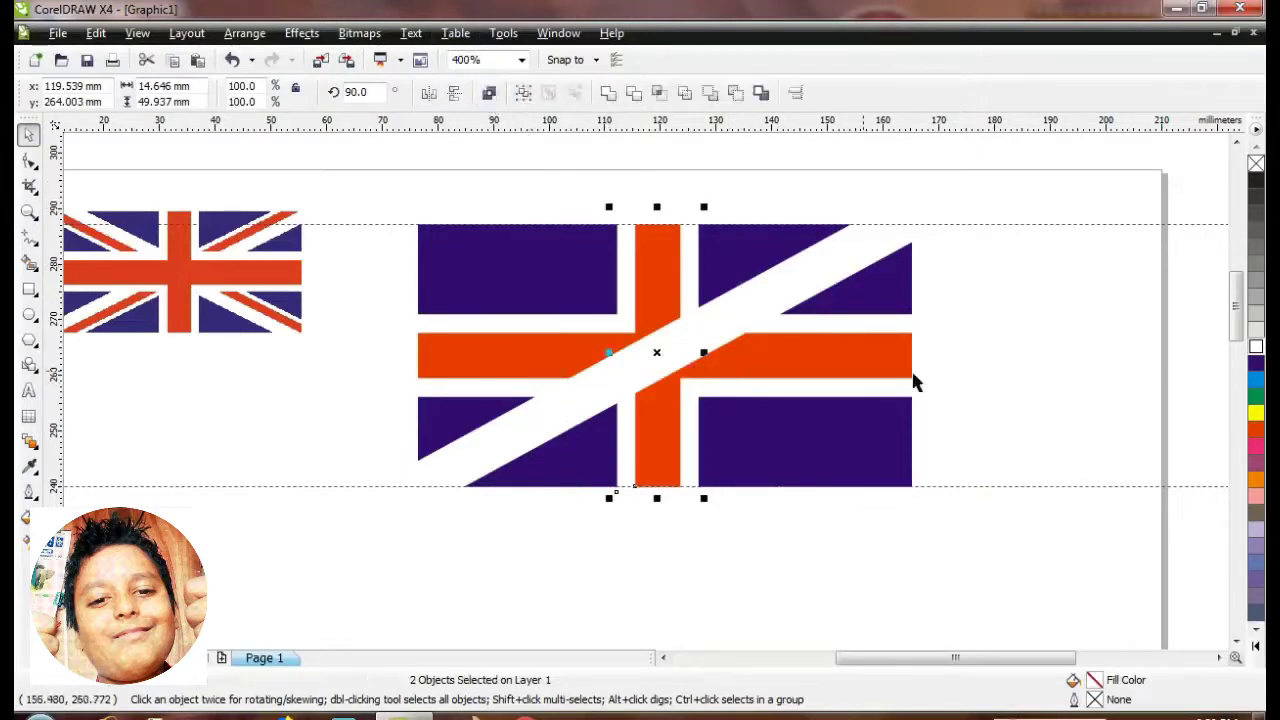
pyautogui.moveTo(957, 406); pyautogui.dragTo(349, 286)
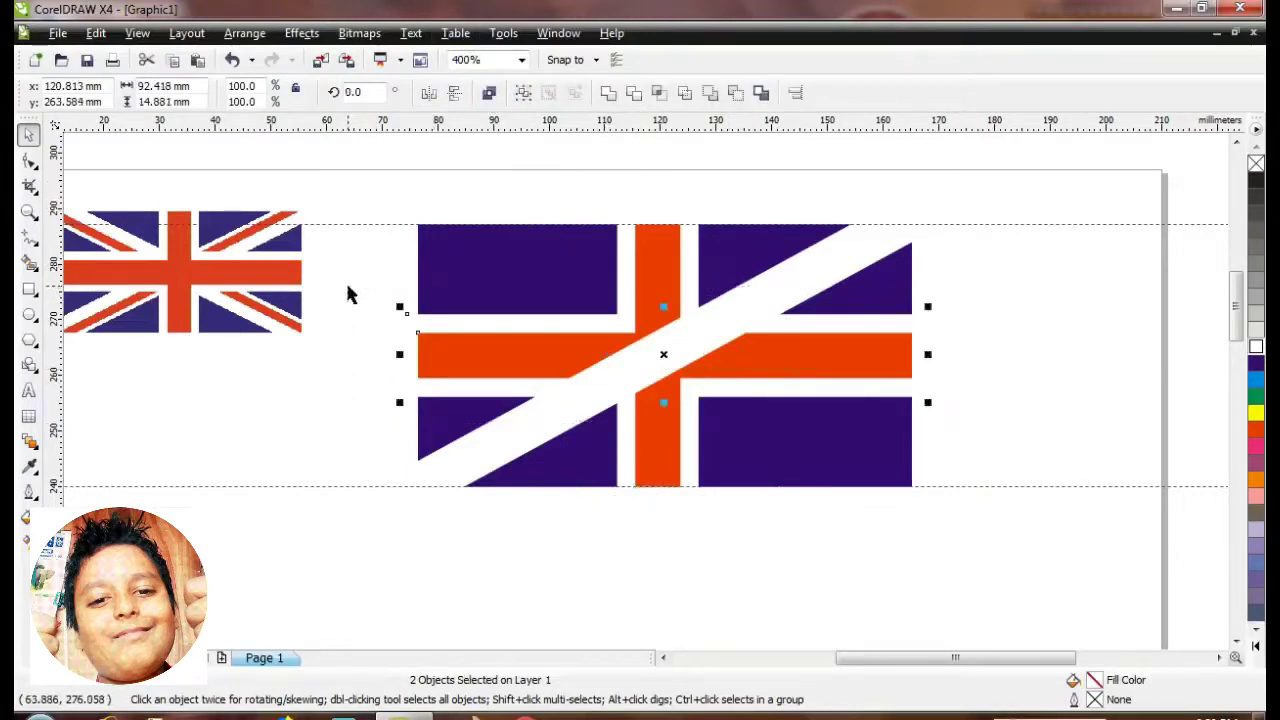
pyautogui.click(519, 92)
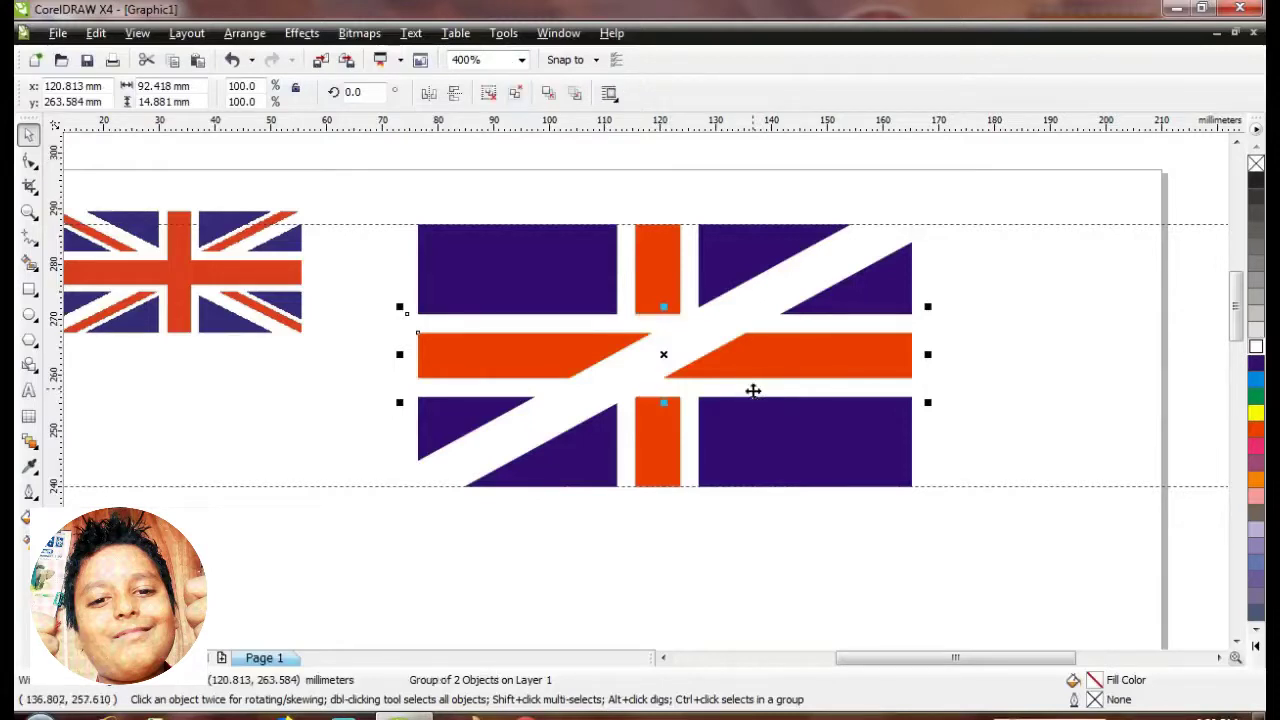
# Group the vertical red bar with the horizontal bands and bring that group in front of the white diagonal.
pyautogui.click(644, 277)
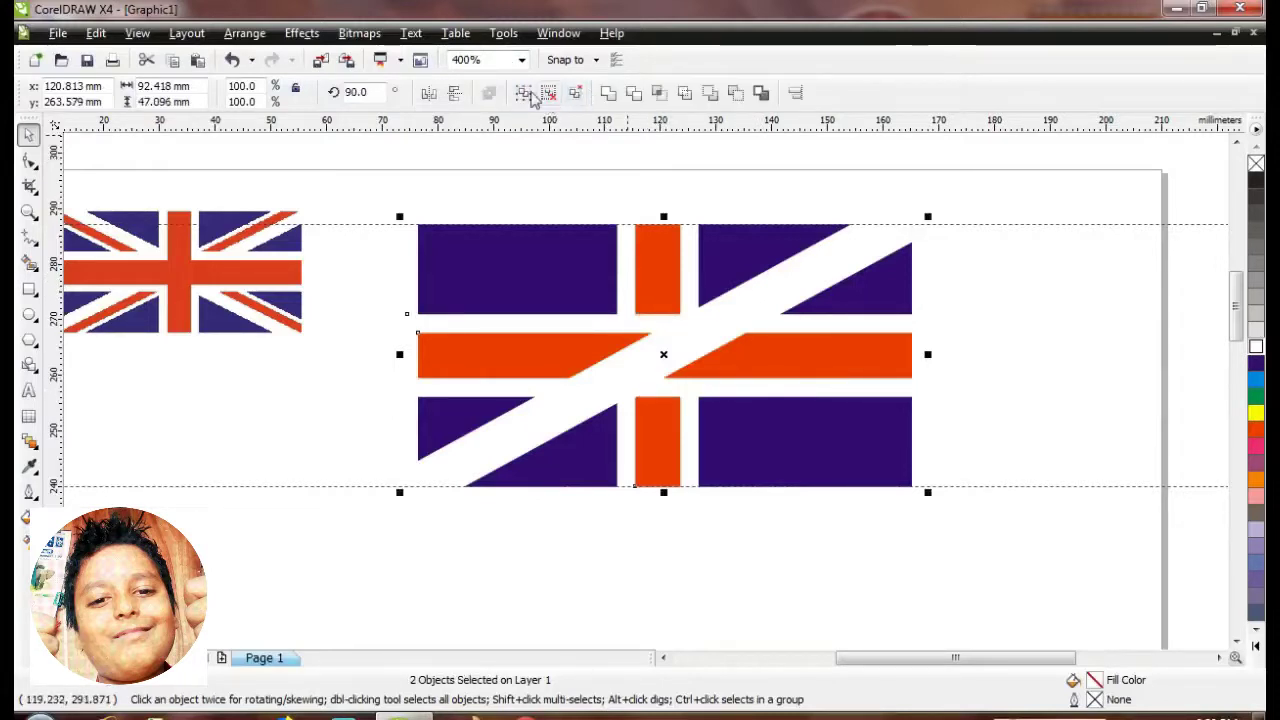
pyautogui.click(524, 93)
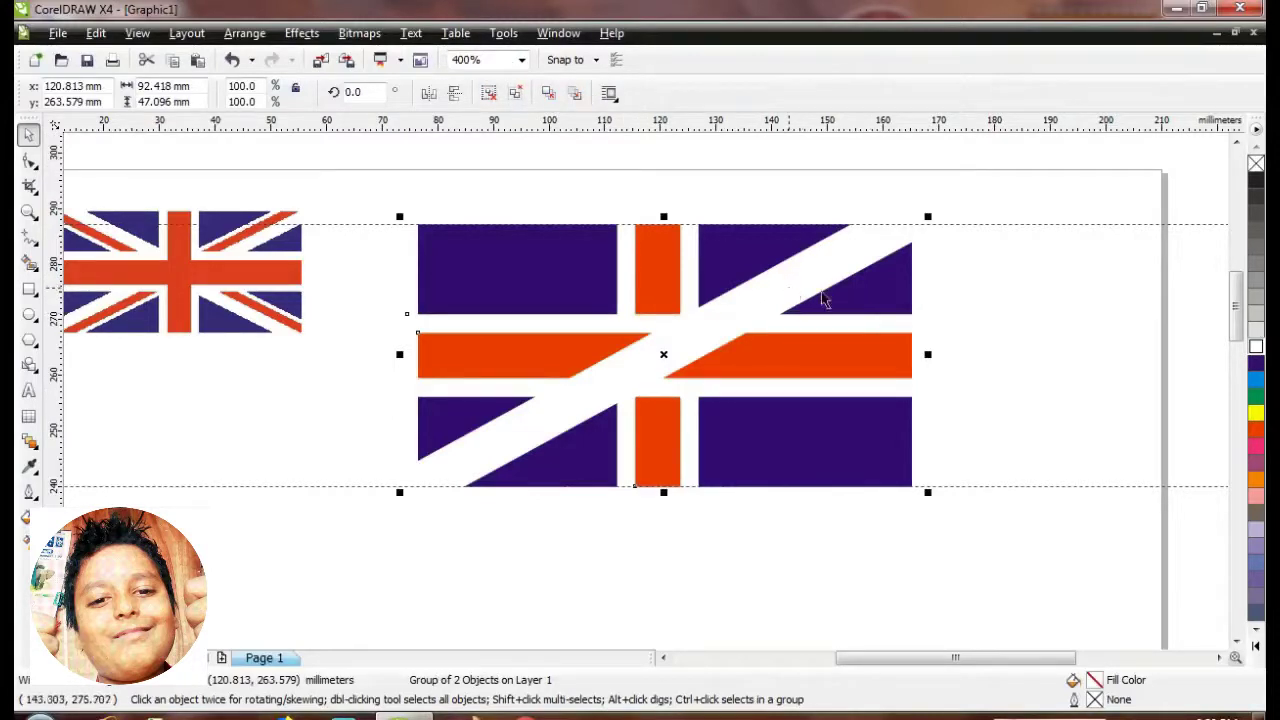
pyautogui.click(850, 369)
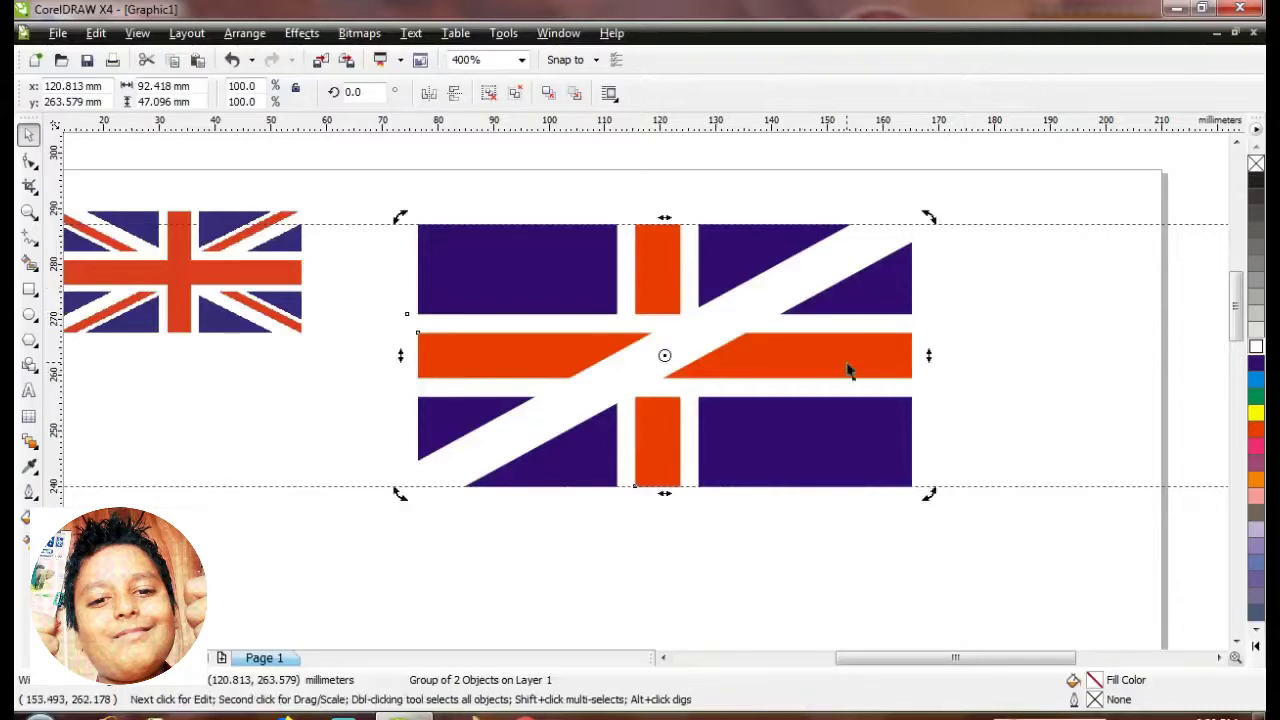
pyautogui.click(550, 94)
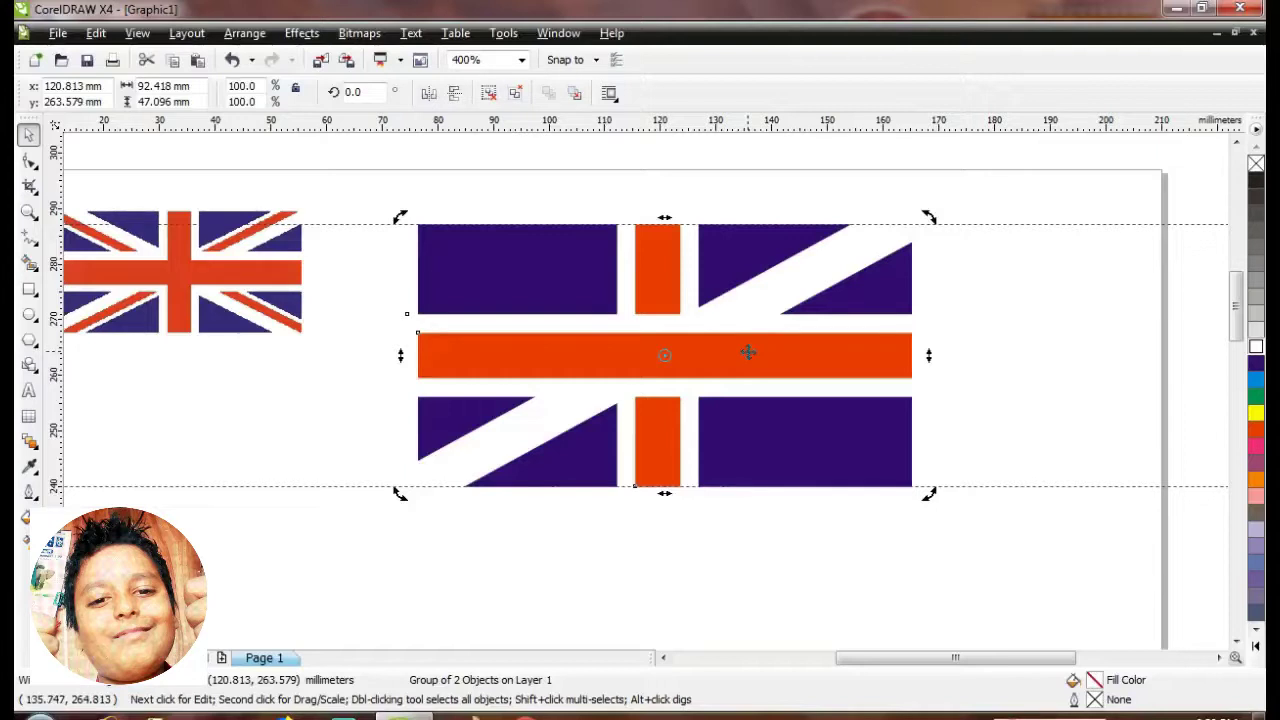
# Move the white diagonal band so its upper edge meets the inner corner of the upper-right blue area.
pyautogui.scroll(2, 649, 394)
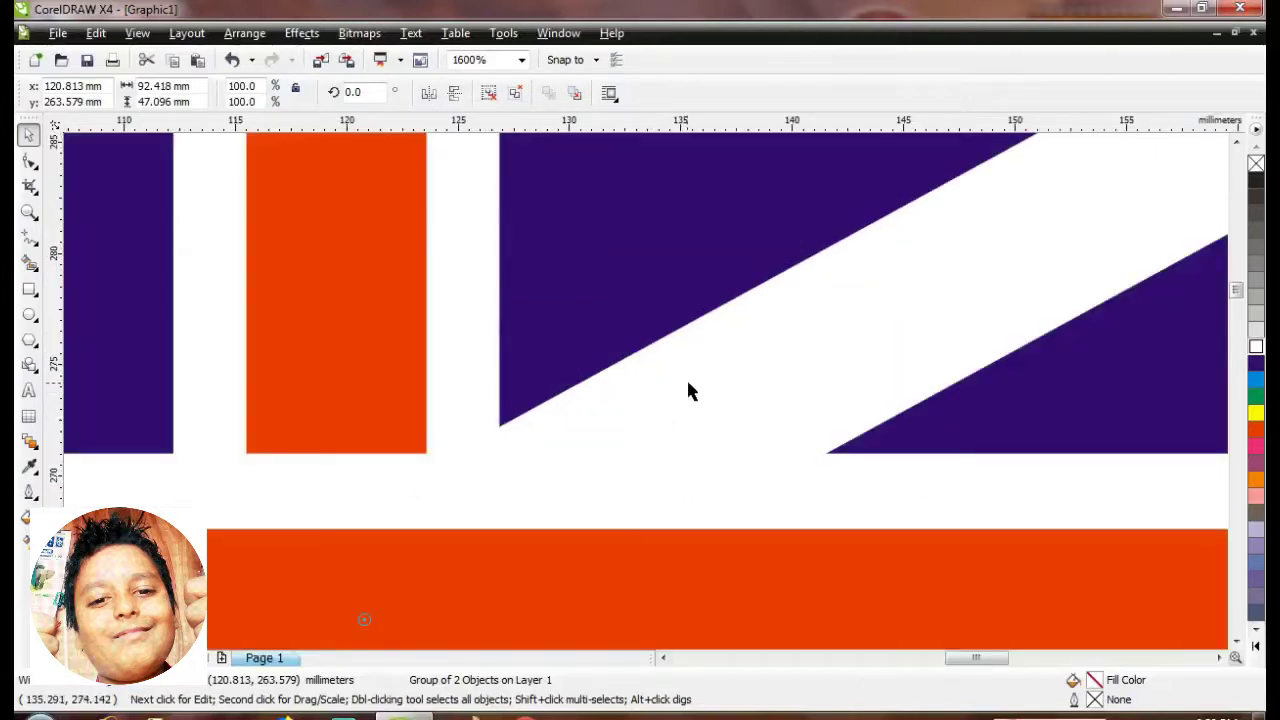
pyautogui.click(750, 359)
pyautogui.moveTo(707, 364); pyautogui.dragTo(692, 400)
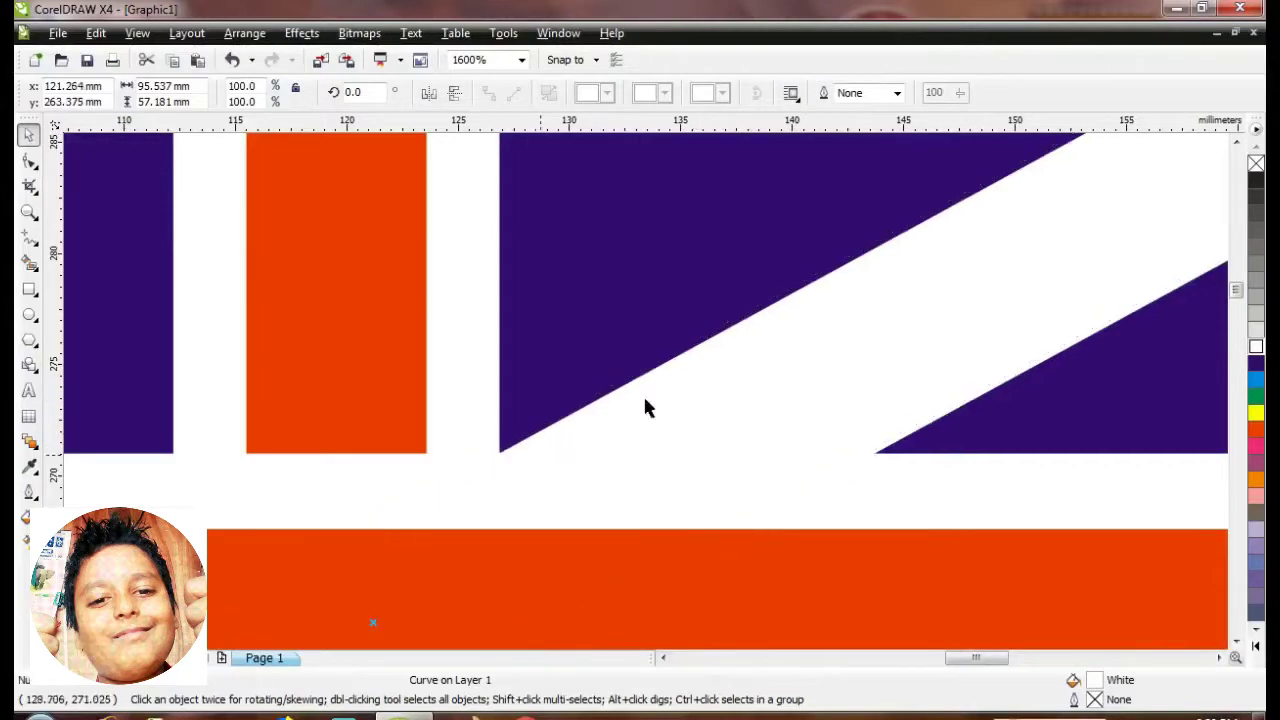
# Rotate the white diagonal band clockwise to about 356.1° and reposition it along the corner-to-corner diagonal, centred near x 121.6, y 264.7 mm.
pyautogui.scroll(-2, 646, 408)
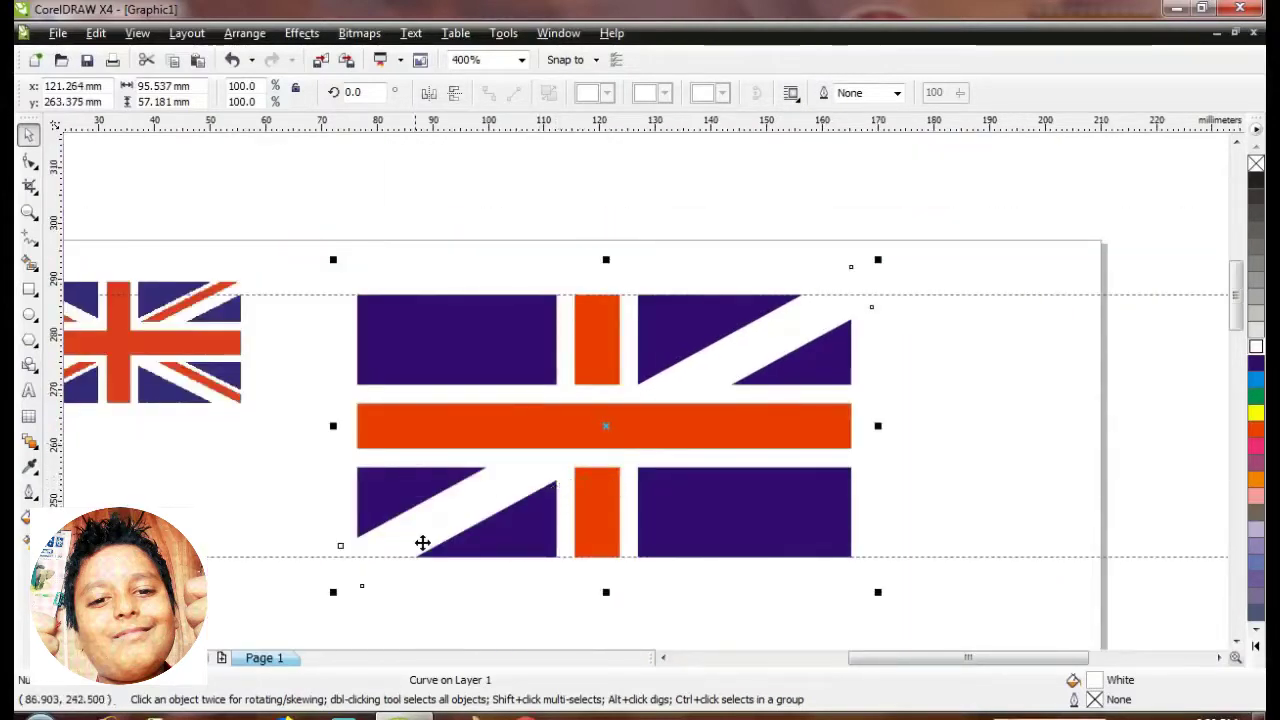
pyautogui.click(463, 514)
pyautogui.moveTo(334, 597); pyautogui.dragTo(326, 588)
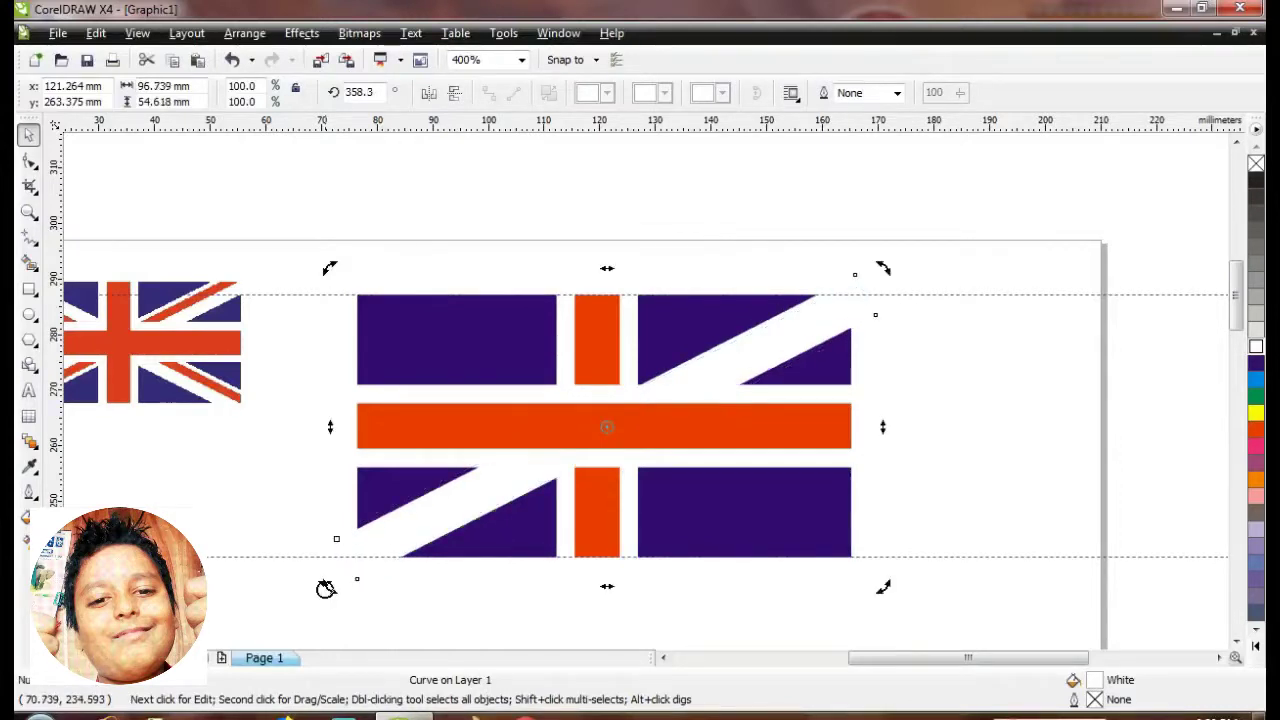
pyautogui.moveTo(714, 369); pyautogui.dragTo(712, 362)
pyautogui.click(720, 363)
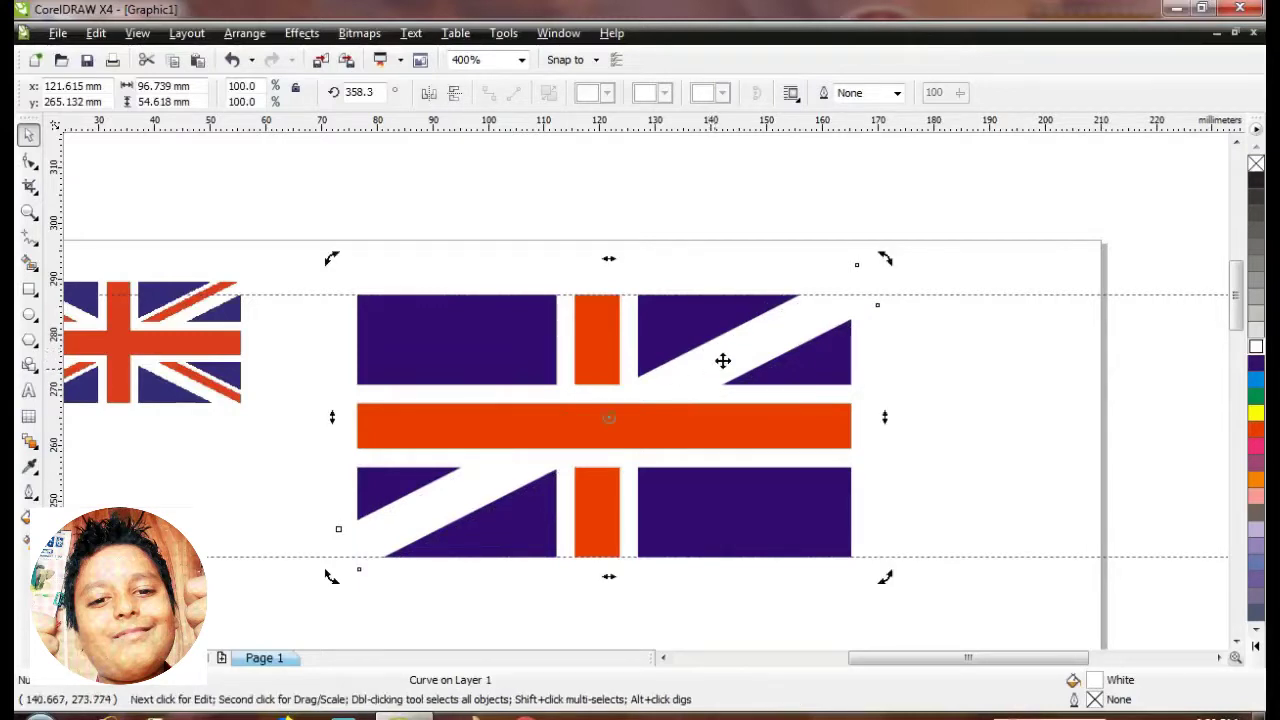
pyautogui.moveTo(883, 256); pyautogui.dragTo(886, 272)
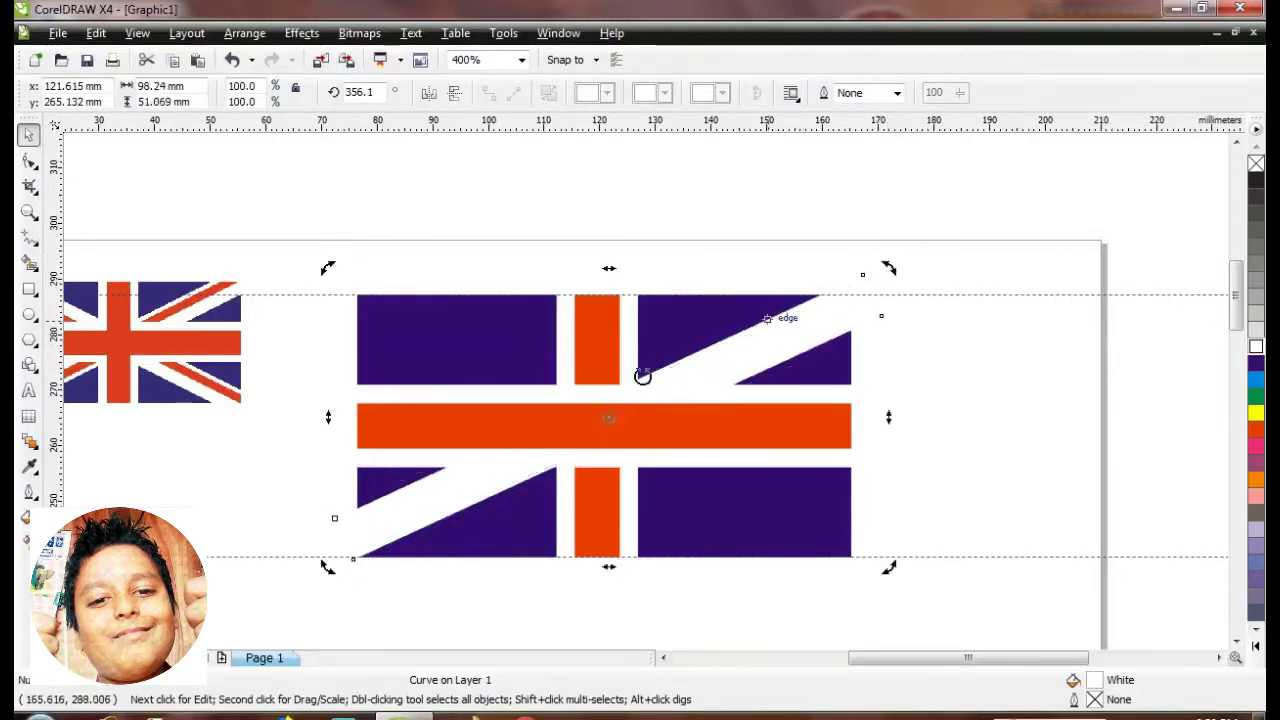
pyautogui.moveTo(687, 364); pyautogui.dragTo(725, 366)
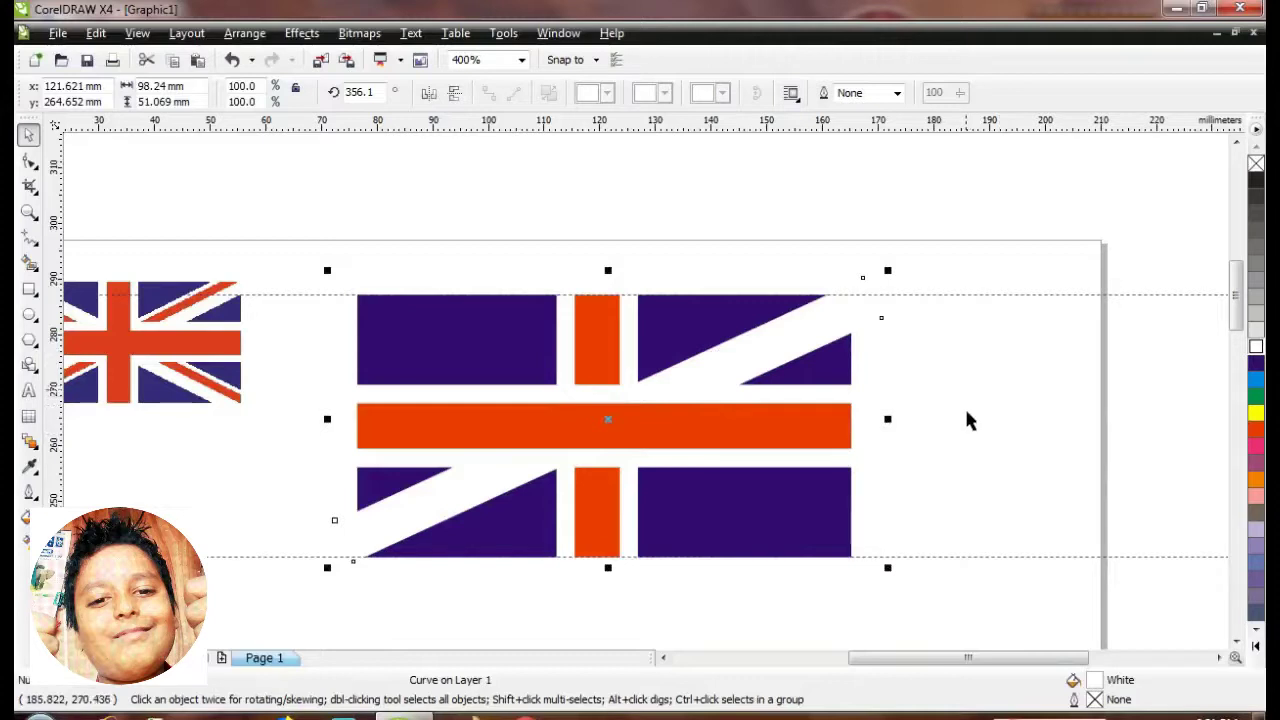
# Reset the white diagonal band's rotation to 0° and deselect it.
pyautogui.moveTo(381, 97); pyautogui.dragTo(304, 115)
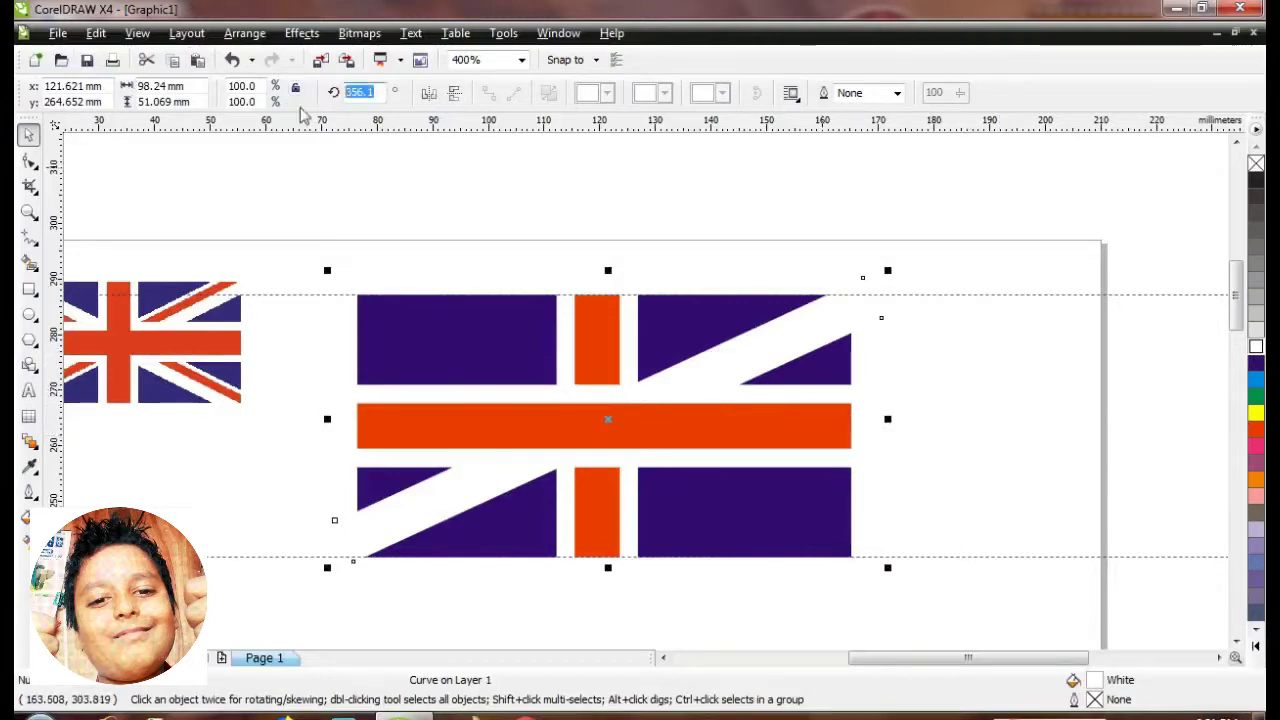
pyautogui.write('365')
pyautogui.press('Return')
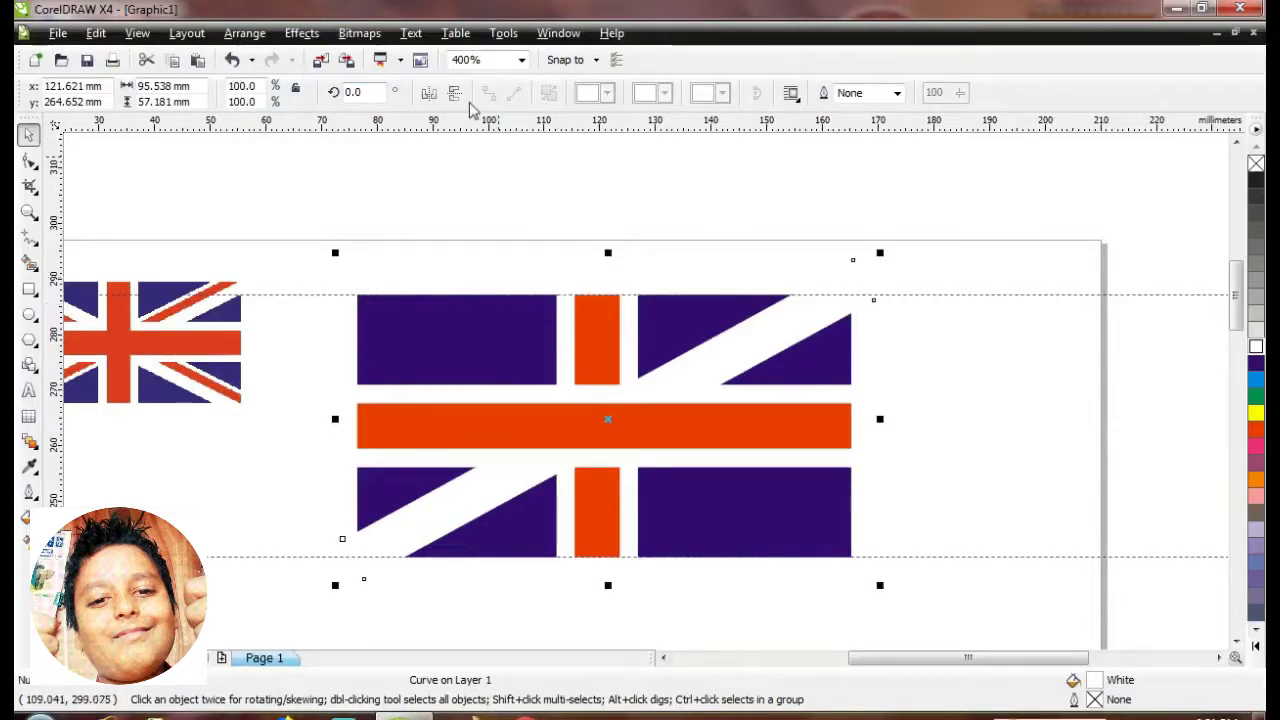
pyautogui.click(929, 347)
pyautogui.click(763, 342)
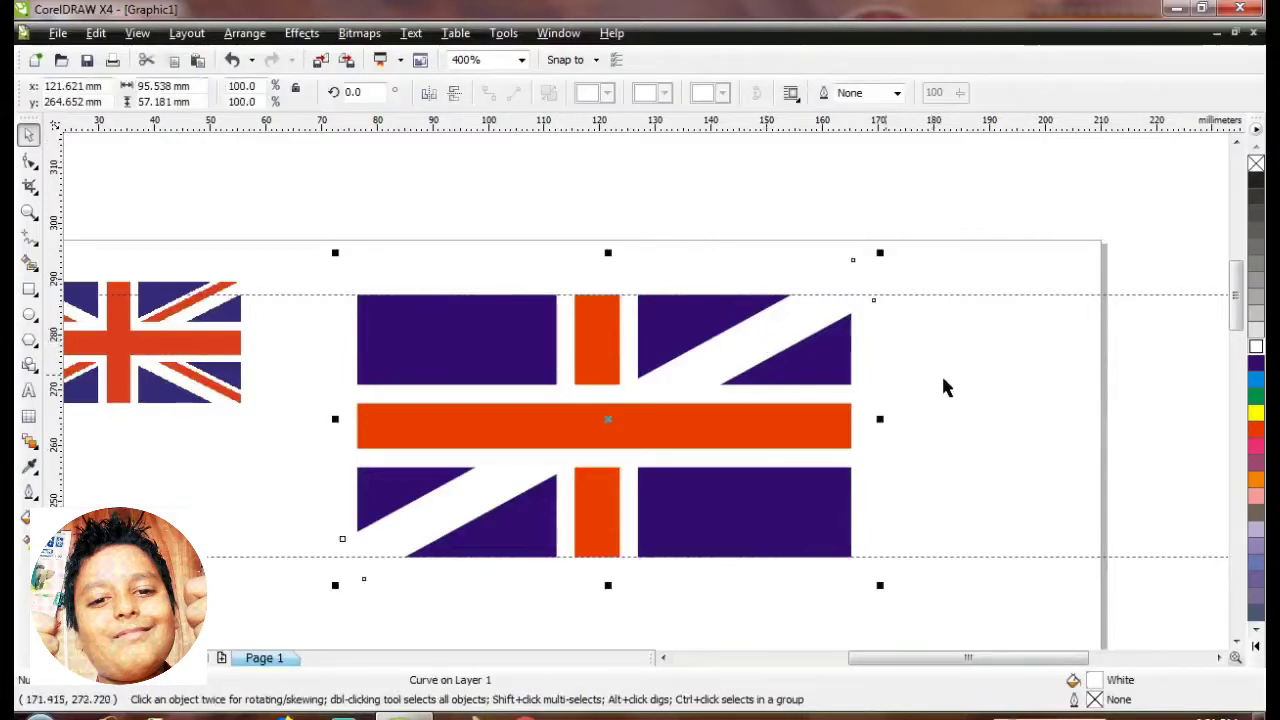
pyautogui.click(922, 383)
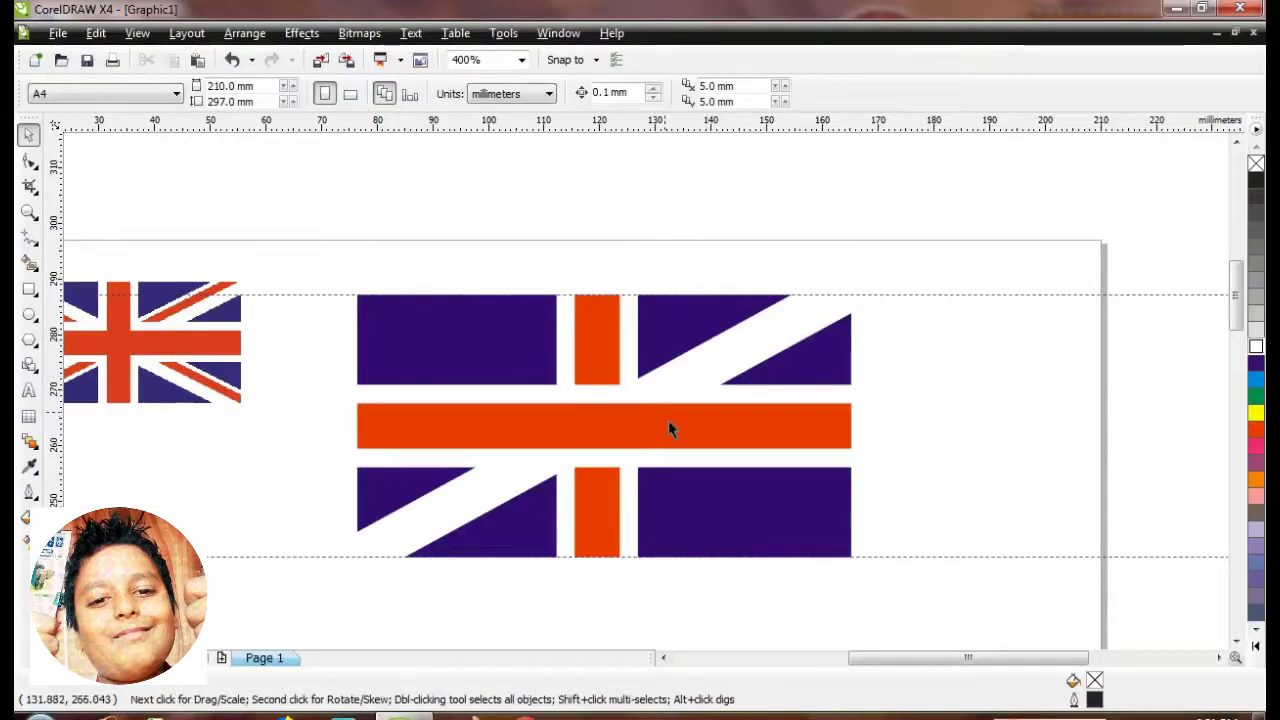
# Duplicate the horizontal red bar inside the cross group in place and thin the copy symmetrically to about 3.5 mm high.
pyautogui.click(721, 427)
pyautogui.keyDown('ctrl'); pyautogui.click(719, 426); pyautogui.keyUp('ctrl')
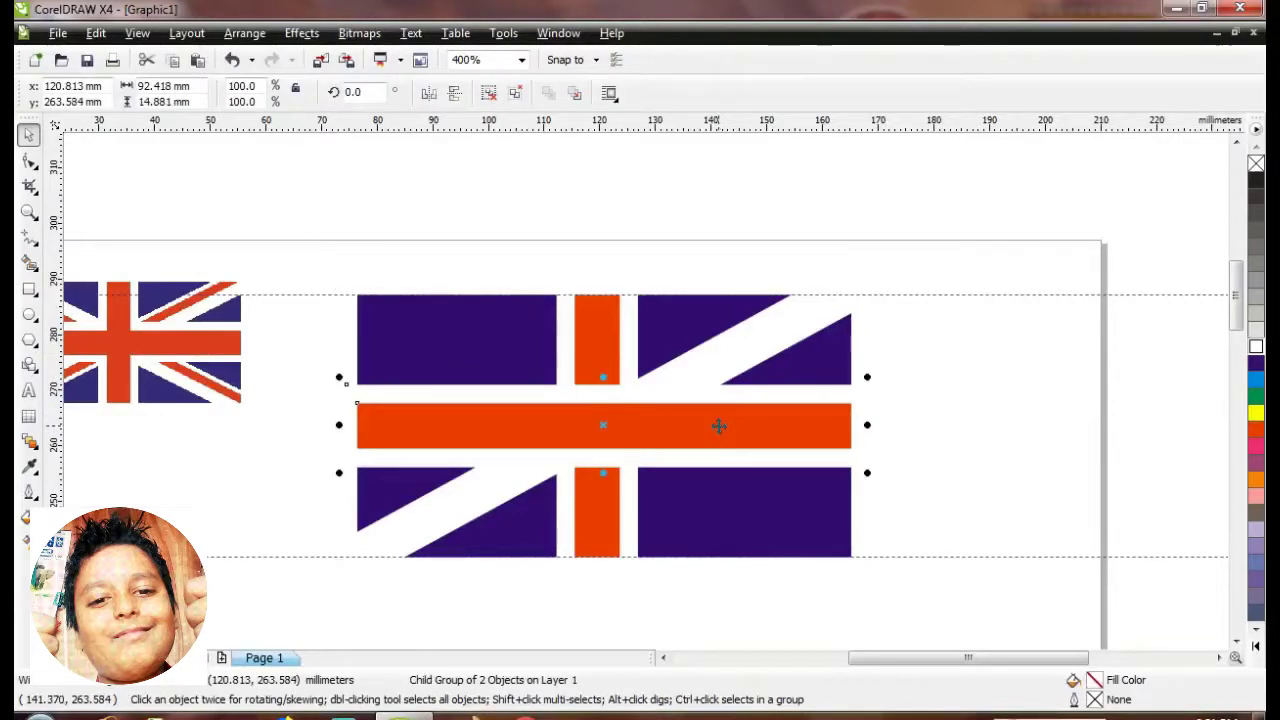
pyautogui.keyDown('ctrl'); pyautogui.click(719, 426); pyautogui.keyUp('ctrl')
pyautogui.click(175, 60)
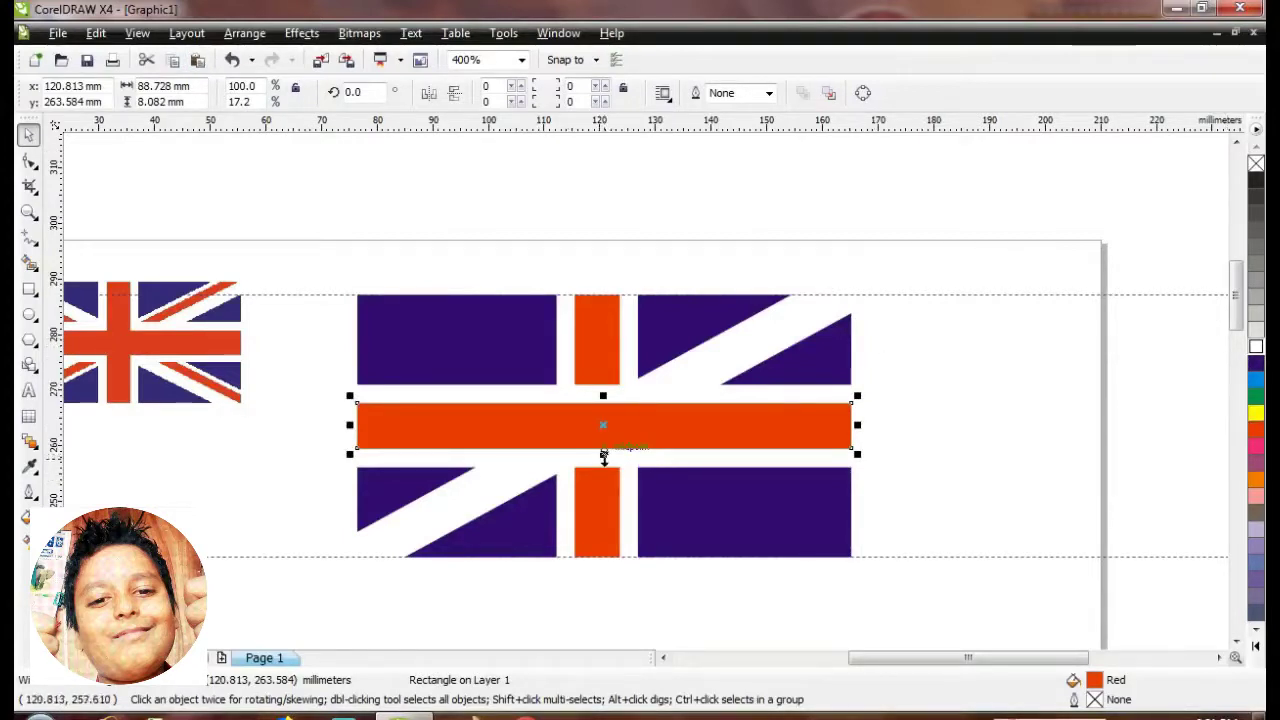
pyautogui.moveTo(603, 455)
pyautogui.mouseDown()
pyautogui.moveTo(606, 434)
pyautogui.moveTo(606, 447)
pyautogui.mouseUp()
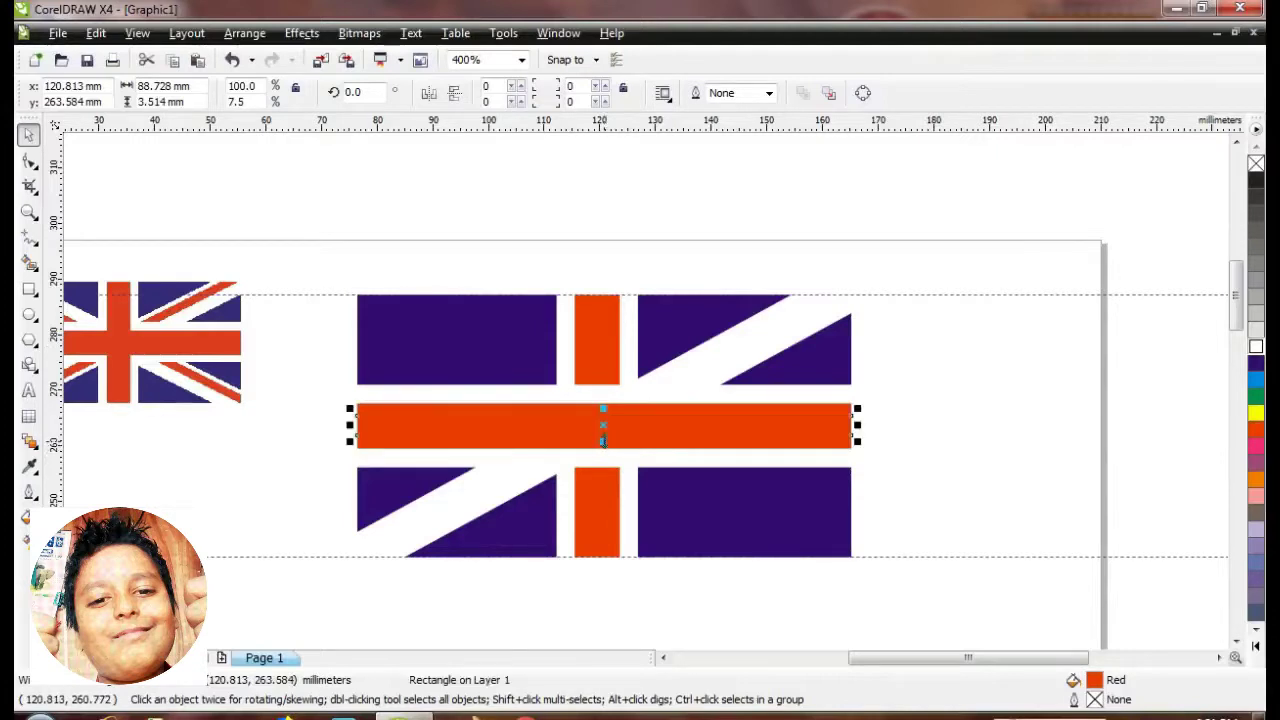
# Move the thin red bar up across the upper blue areas, centred near x 125.4, y 275.9 mm.
pyautogui.click(370, 92)
pyautogui.write('365')
pyautogui.moveTo(603, 425); pyautogui.dragTo(628, 356)
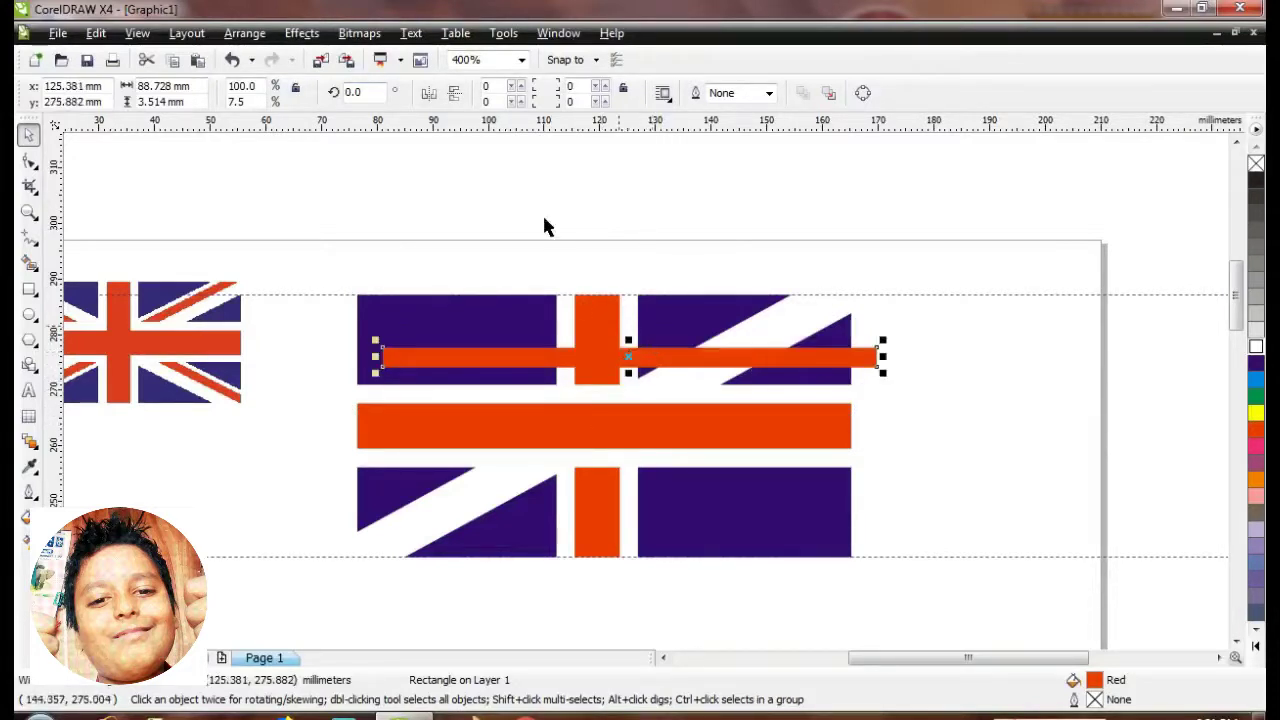
# Rotate the thin red bar counter-clockwise to about 29.4° and move it along the upper-right white diagonal, centred near x 169.8, y 292.0 mm.
pyautogui.click(380, 93)
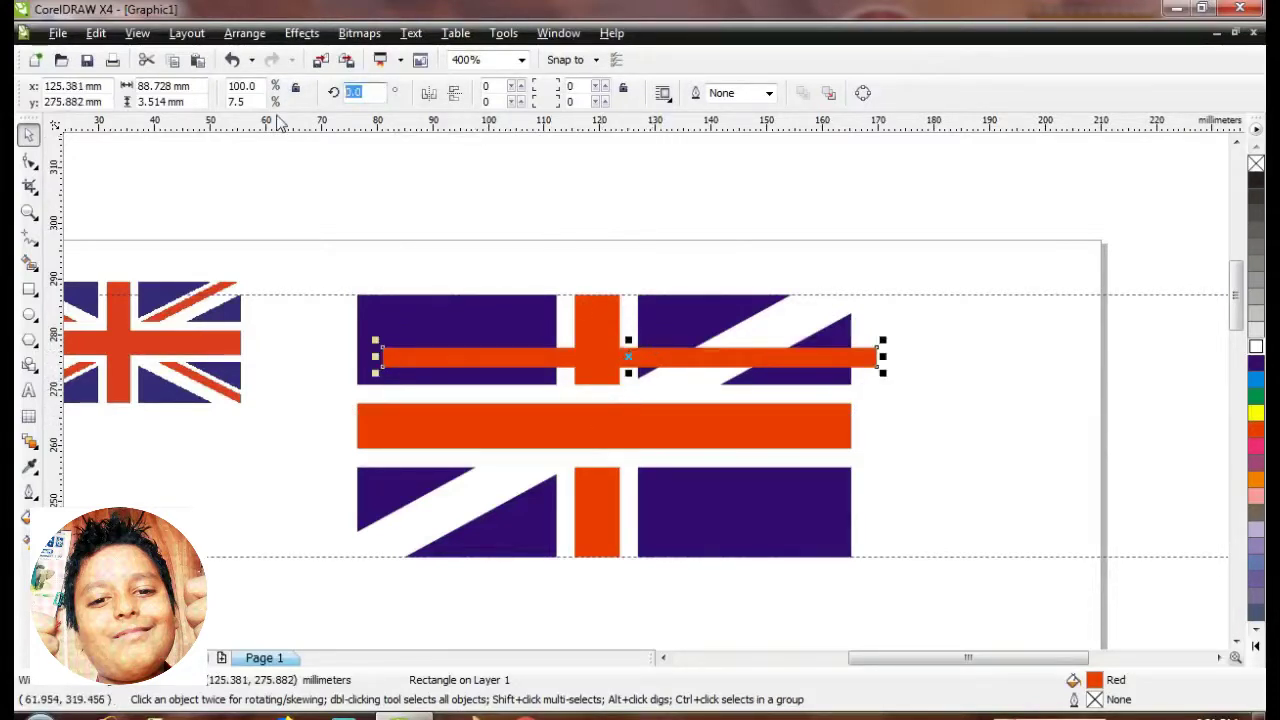
pyautogui.write('3')
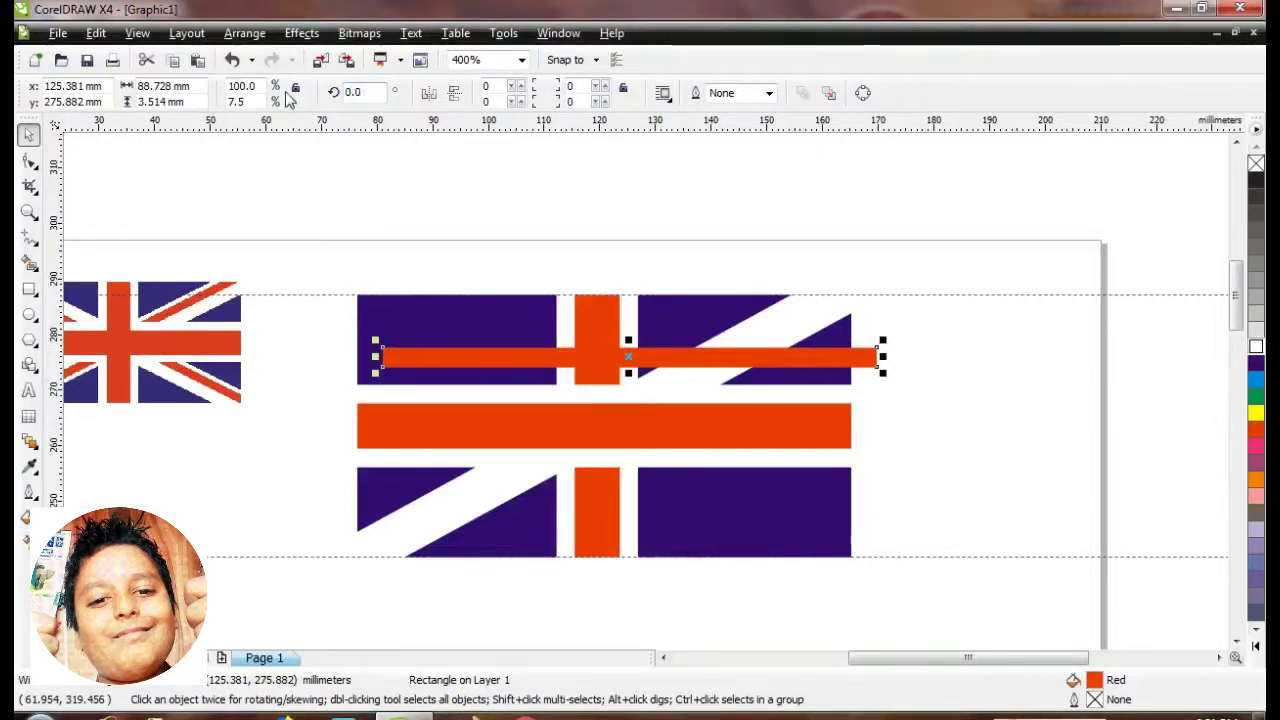
pyautogui.click(691, 361)
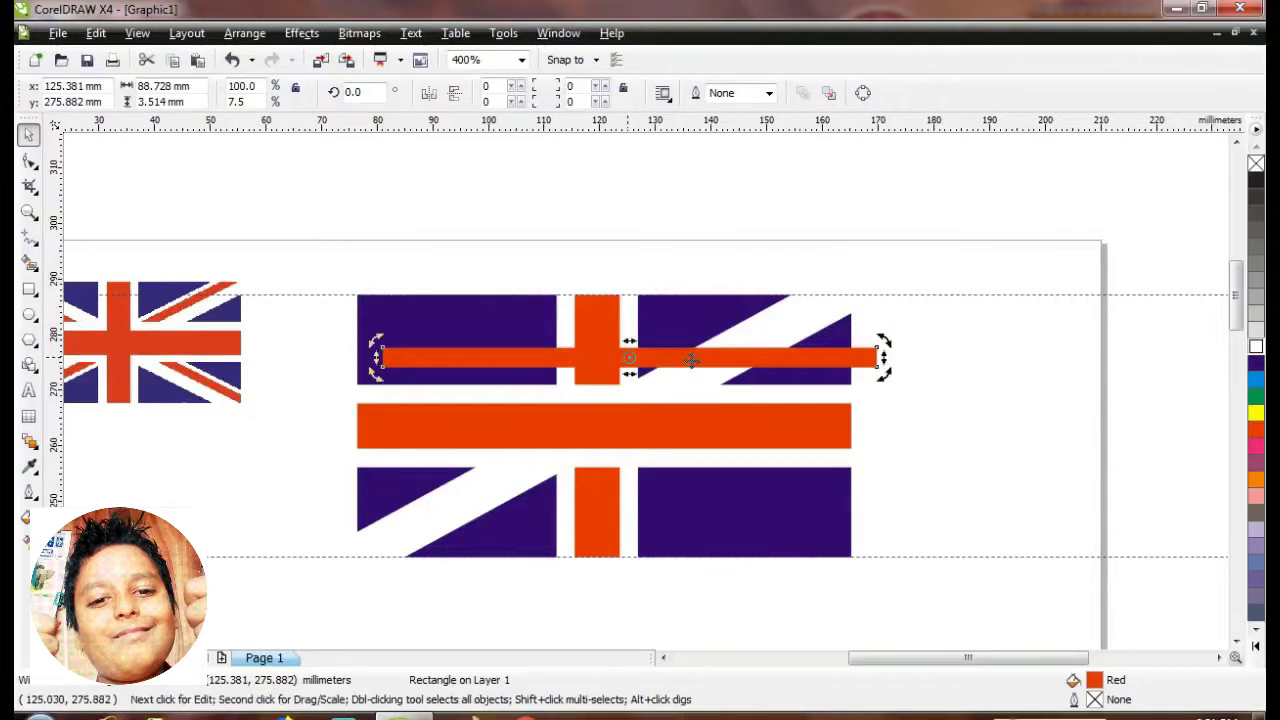
pyautogui.moveTo(885, 377); pyautogui.dragTo(848, 248)
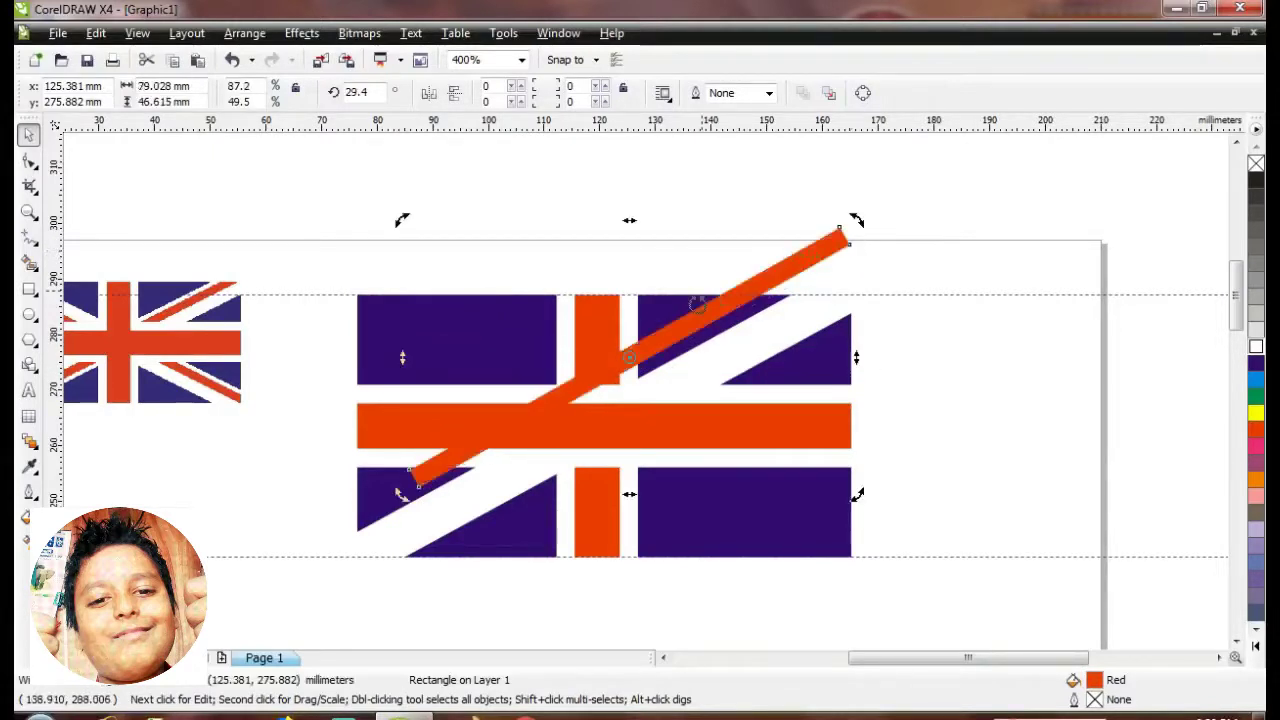
pyautogui.click(630, 370)
pyautogui.moveTo(654, 364); pyautogui.dragTo(877, 268)
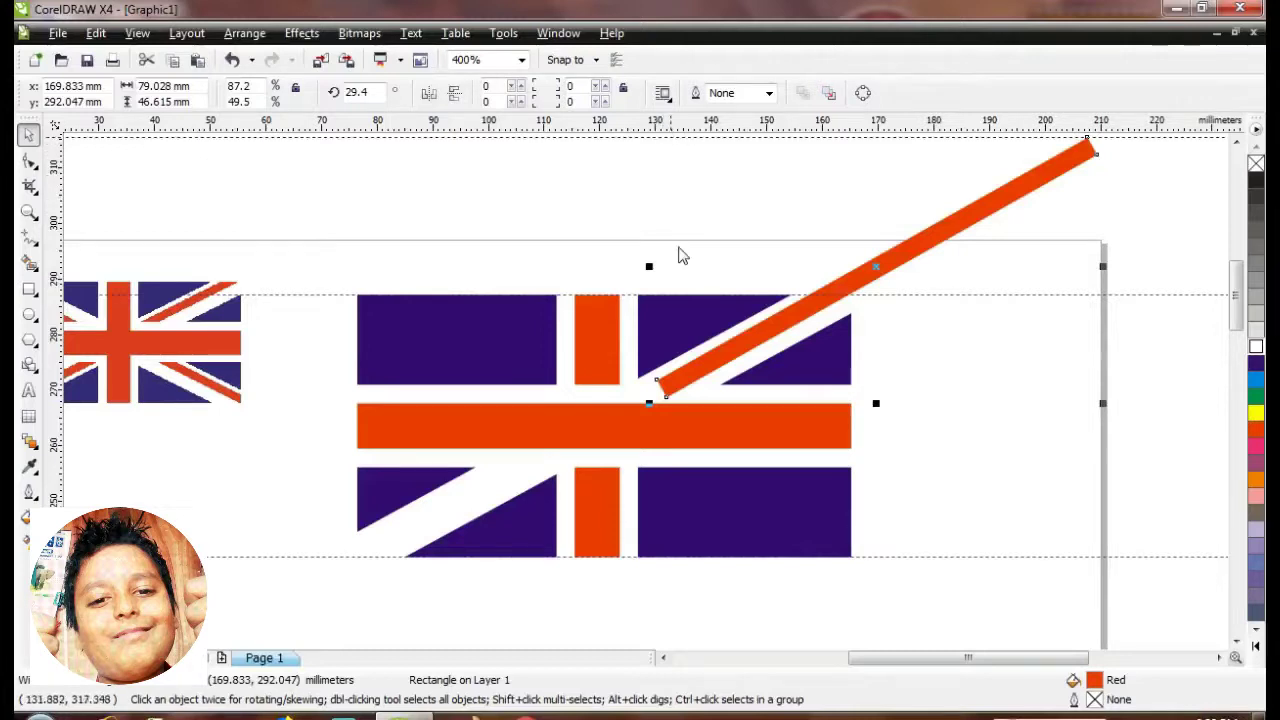
# Add a horizontal guideline along the upper blue areas' lower edge at y 271.024 mm and a vertical one at the flag's right edge, x 165.177 mm.
pyautogui.moveTo(684, 388); pyautogui.dragTo(685, 388)
pyautogui.click(684, 388)
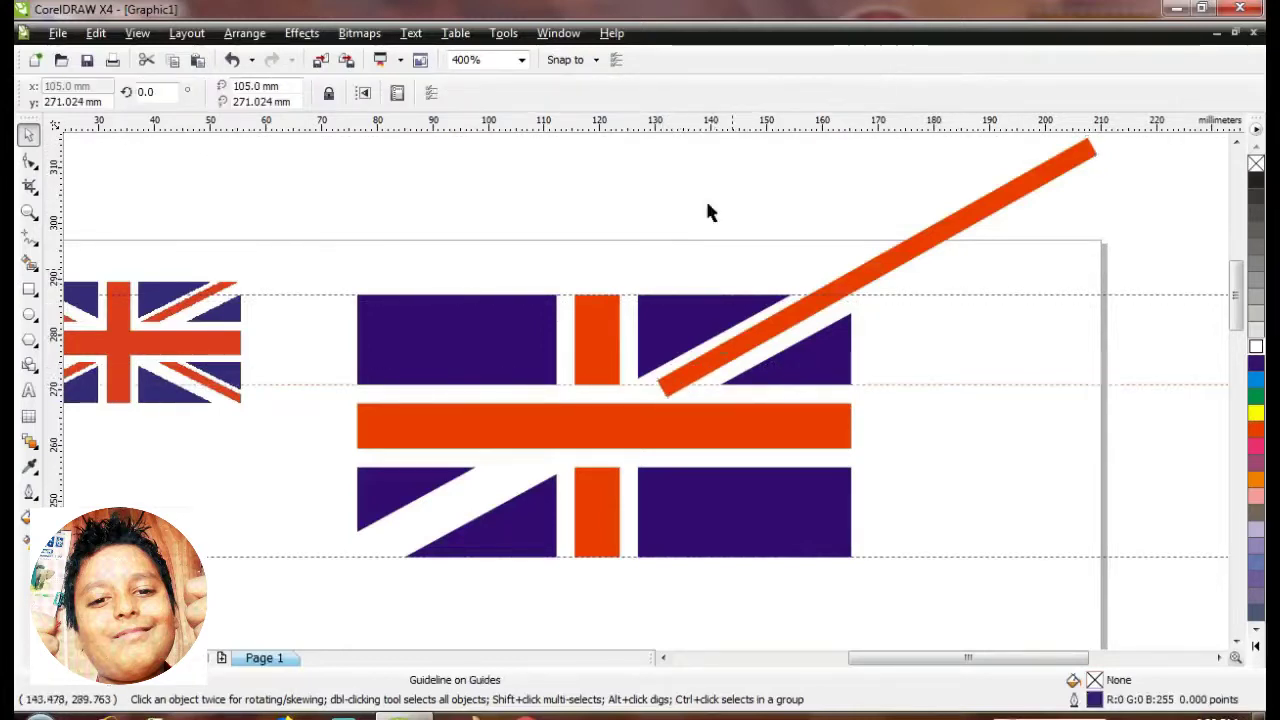
pyautogui.moveTo(54, 420); pyautogui.dragTo(851, 414)
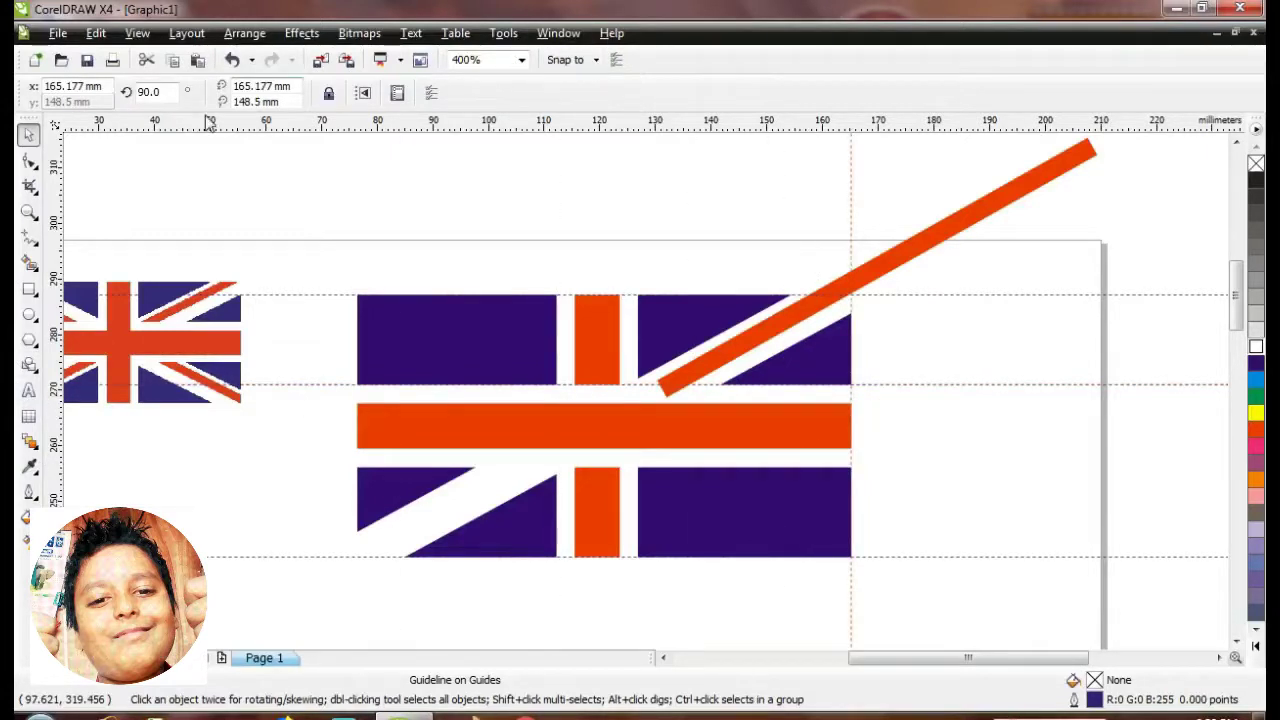
# Convert the thin red diagonal bar to curves and shorten it by moving its two outer end nodes together to the flag's upper-right corner.
pyautogui.click(29, 161)
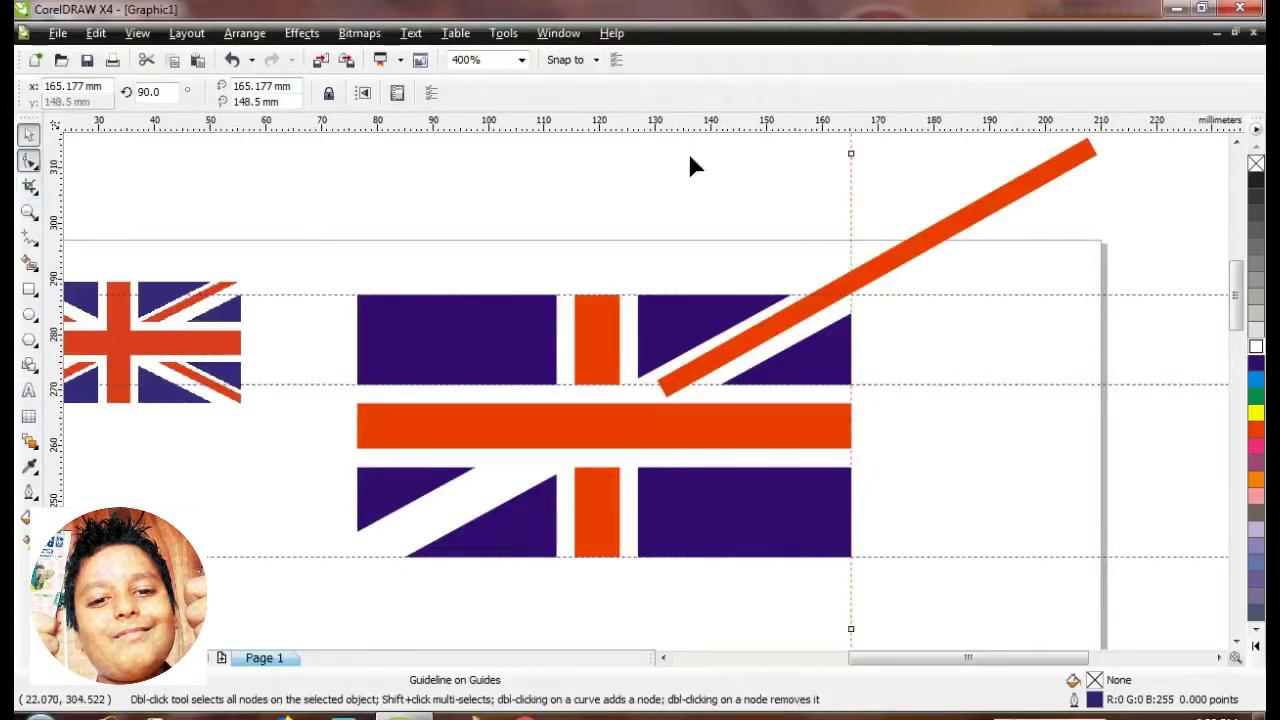
pyautogui.click(1091, 156)
pyautogui.scroll(1, 1150, 135)
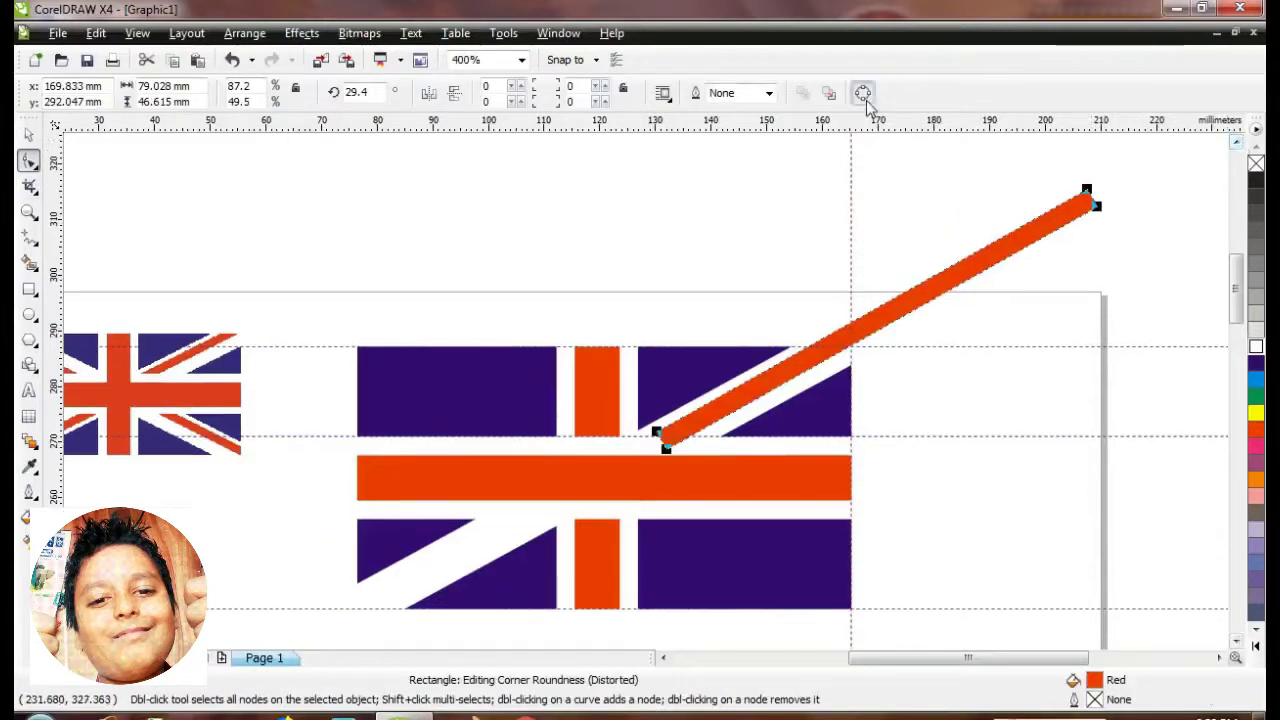
pyautogui.click(863, 93)
pyautogui.moveTo(1138, 152); pyautogui.dragTo(1060, 265)
pyautogui.moveTo(1100, 212); pyautogui.dragTo(847, 360)
pyautogui.scroll(1, 643, 403)
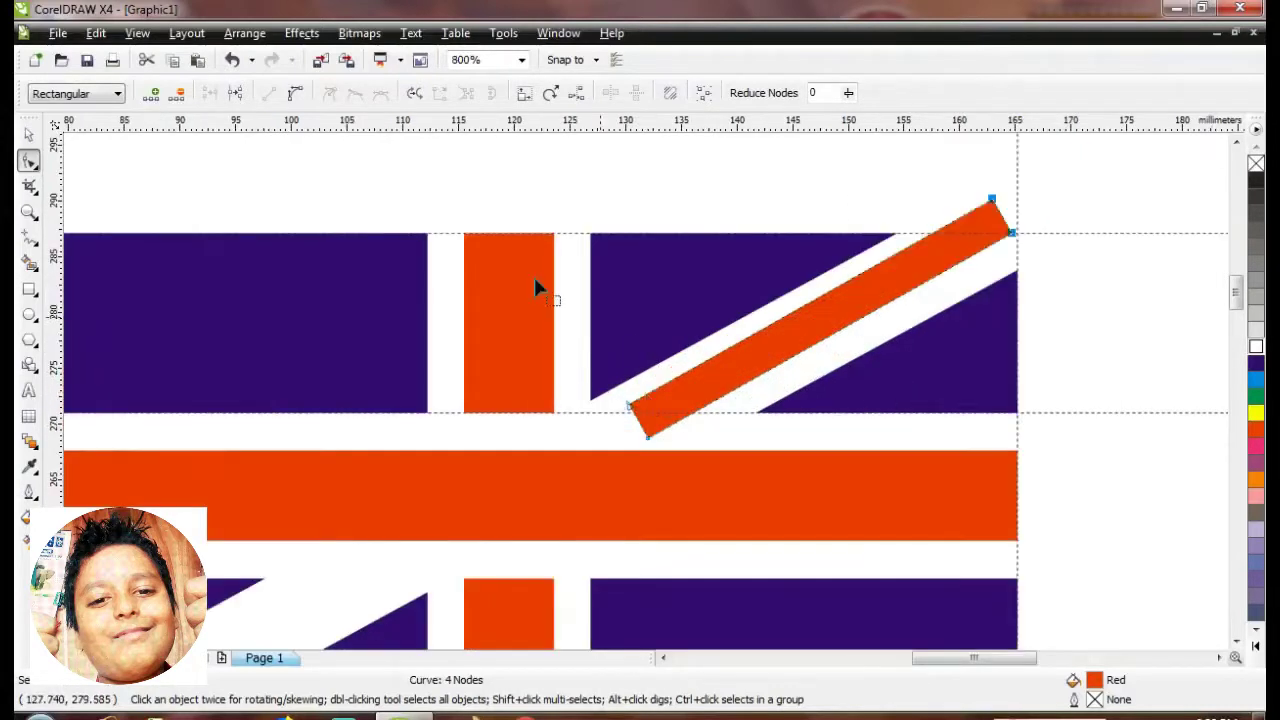
# Trim the red diagonal's lower end by adding a node at the guideline, deleting the lowest corner node and moving the remaining corner onto the guideline.
pyautogui.doubleClick(692, 415)
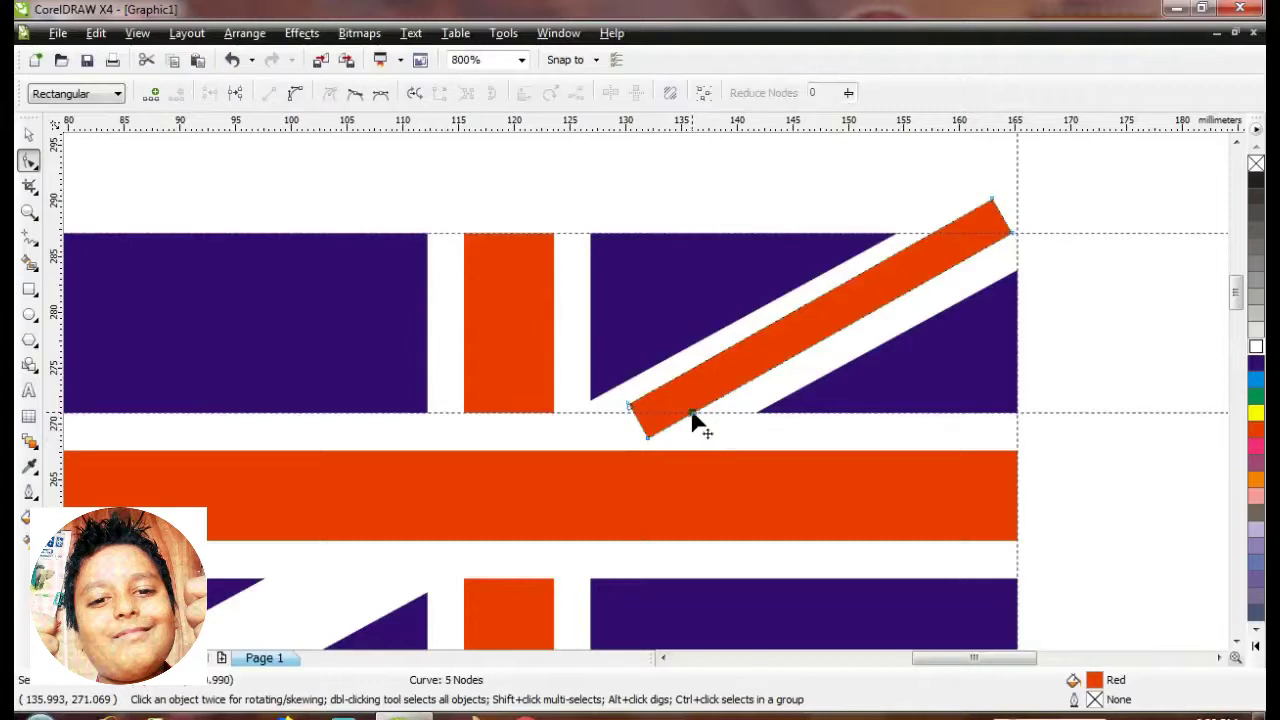
pyautogui.doubleClick(647, 437)
pyautogui.scroll(2, 650, 402)
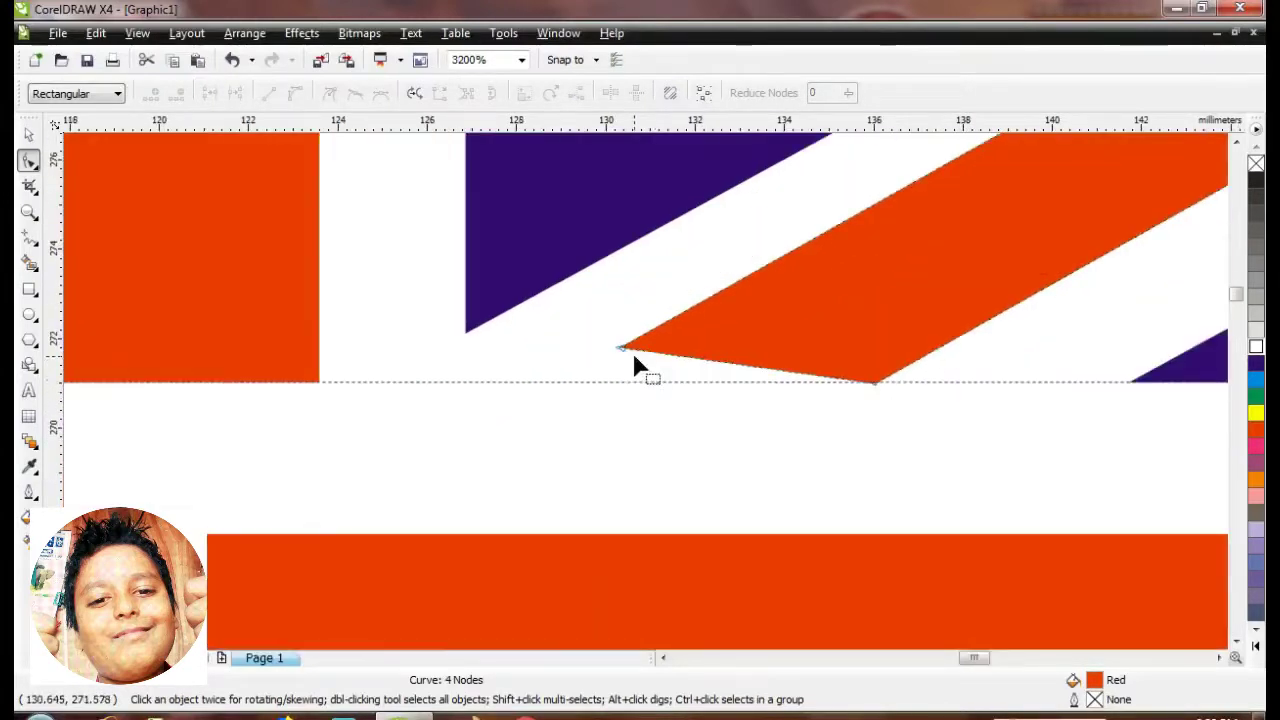
pyautogui.moveTo(622, 349); pyautogui.dragTo(558, 384)
pyautogui.scroll(-1, 654, 400)
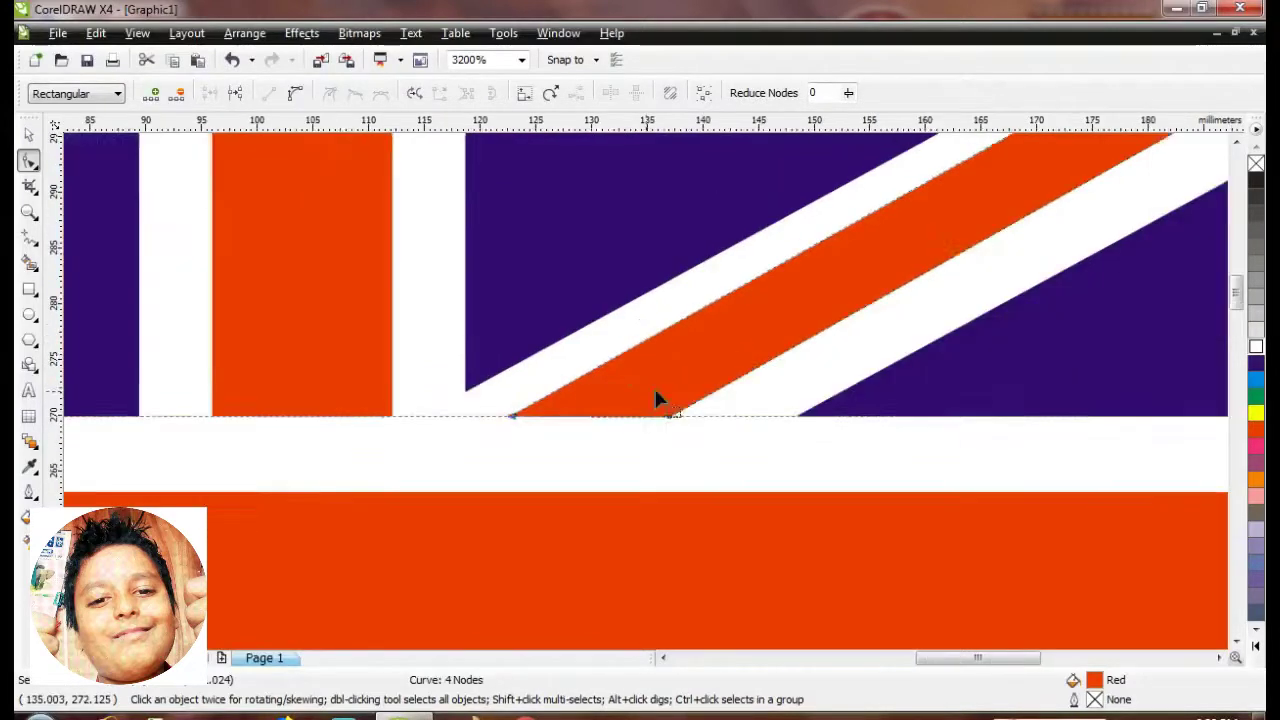
pyautogui.scroll(-1, 986, 209)
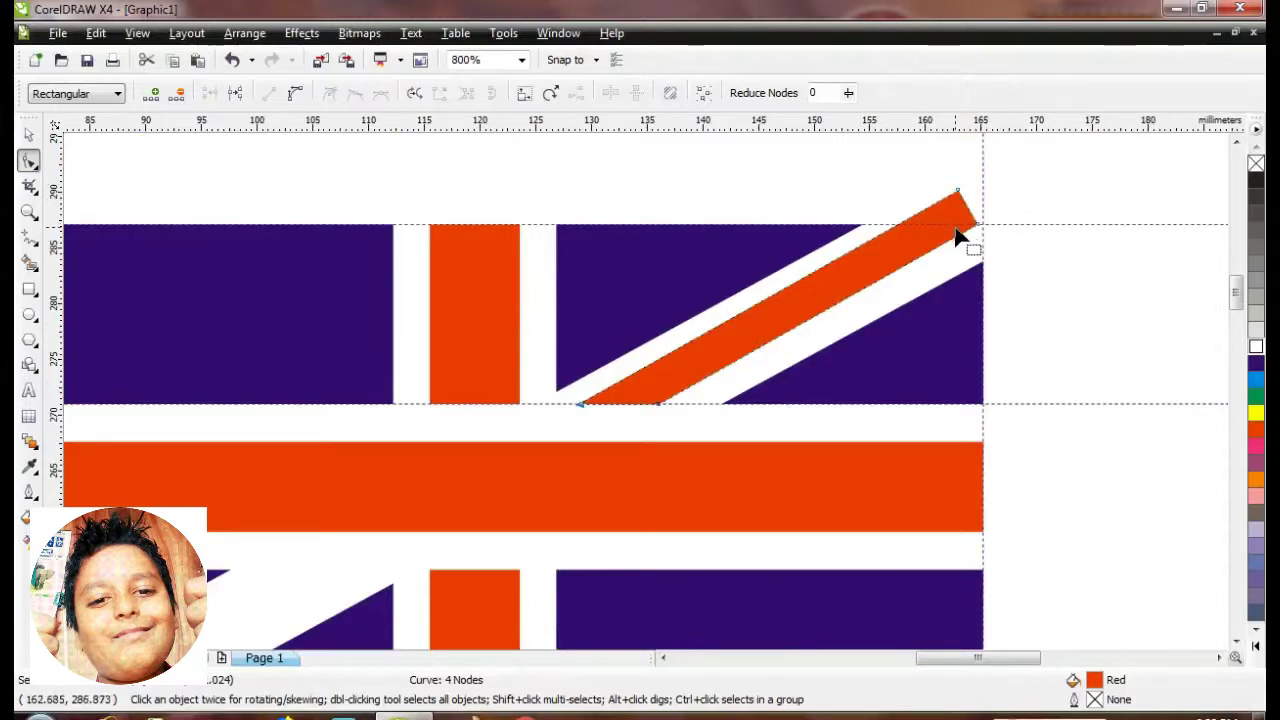
# Rotate the red diagonal clockwise to about 359.4° and shift it slightly left, centred near x 146.6, y 280.5 mm.
pyautogui.click(30, 136)
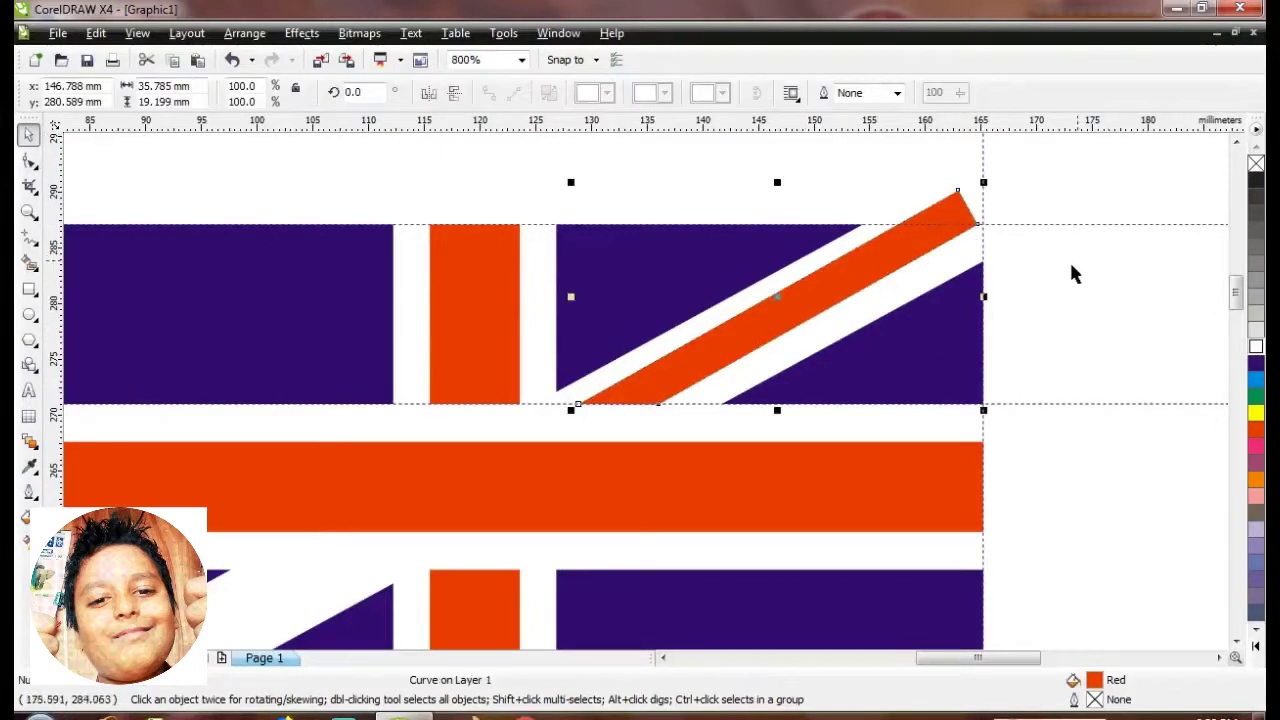
pyautogui.click(870, 280)
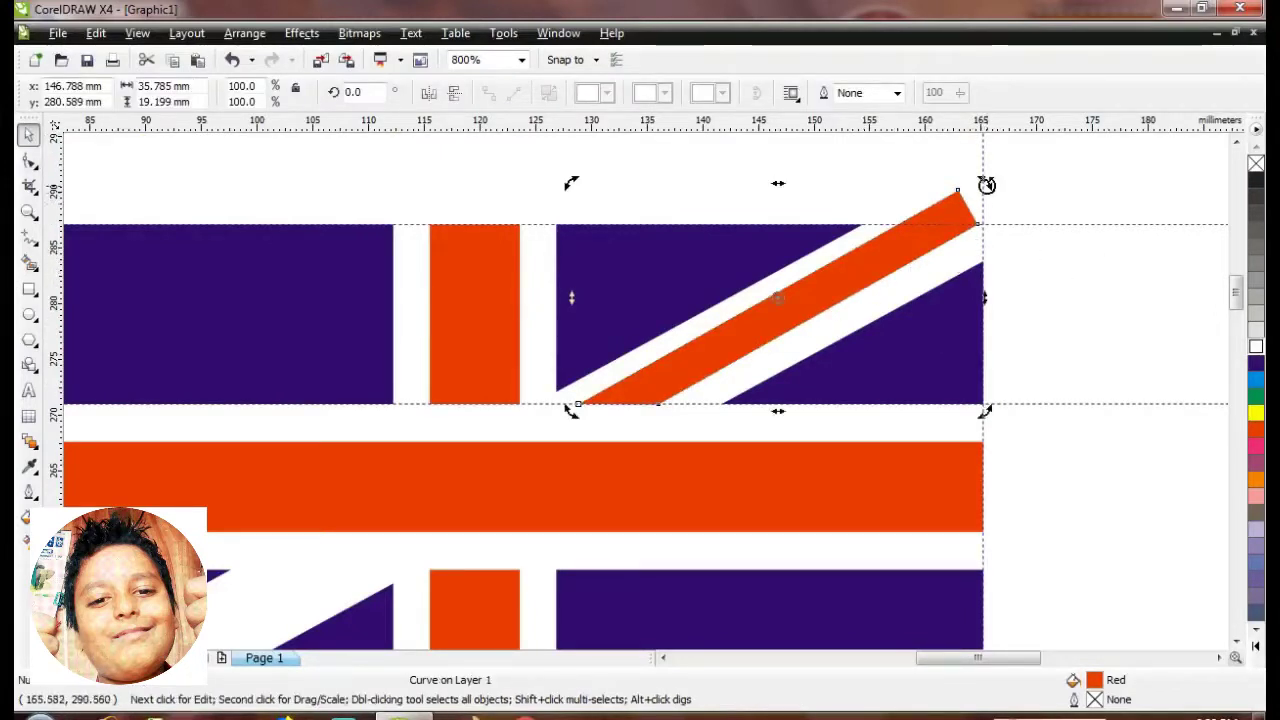
pyautogui.moveTo(985, 184)
pyautogui.mouseDown()
pyautogui.moveTo(988, 195)
pyautogui.moveTo(985, 185)
pyautogui.mouseUp()
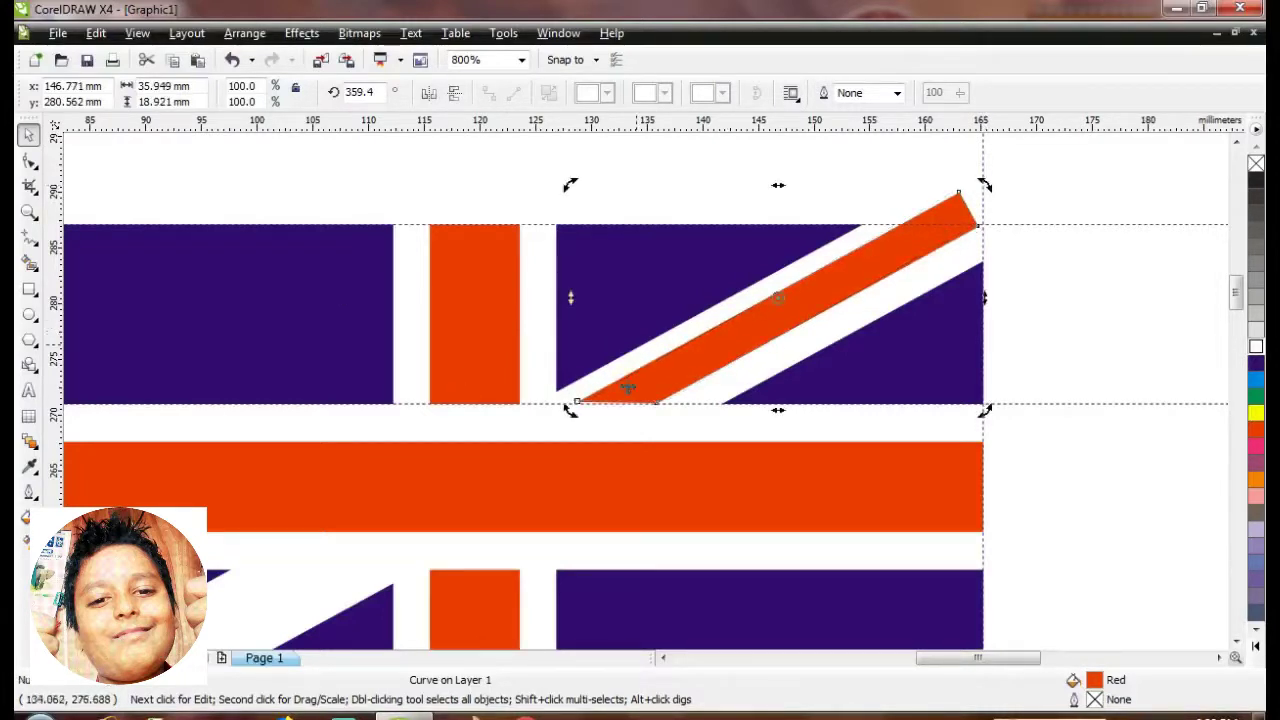
pyautogui.scroll(2, 612, 391)
pyautogui.moveTo(771, 372); pyautogui.dragTo(758, 372)
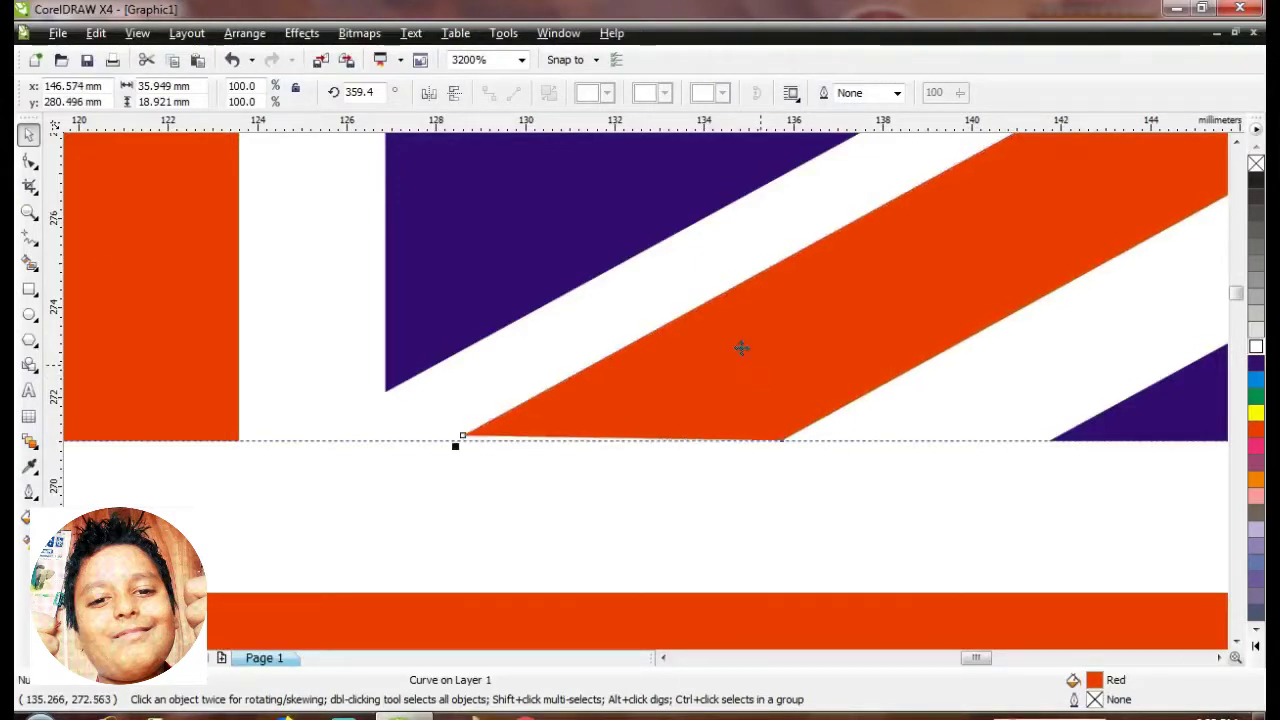
# Move the red diagonal's left lower node onto the horizontal guideline and shift its right lower node about 0.24 mm left along that guideline.
pyautogui.click(32, 164)
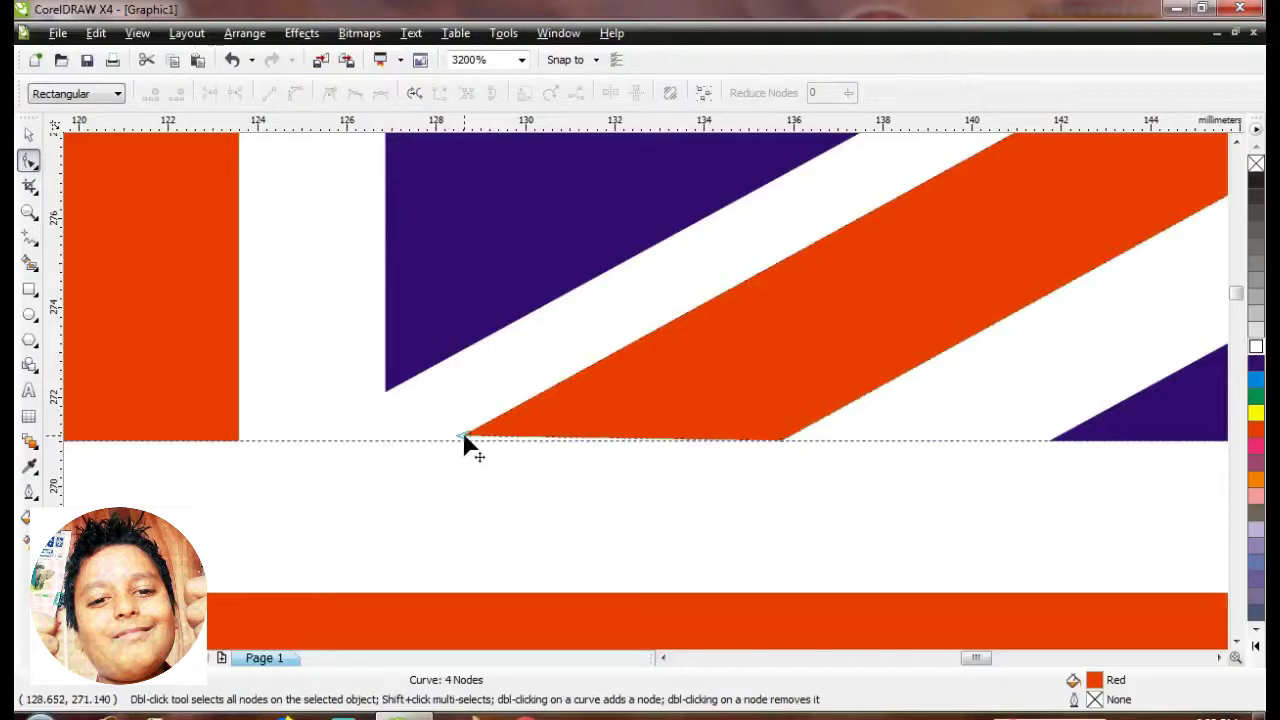
pyautogui.moveTo(464, 437); pyautogui.dragTo(456, 440)
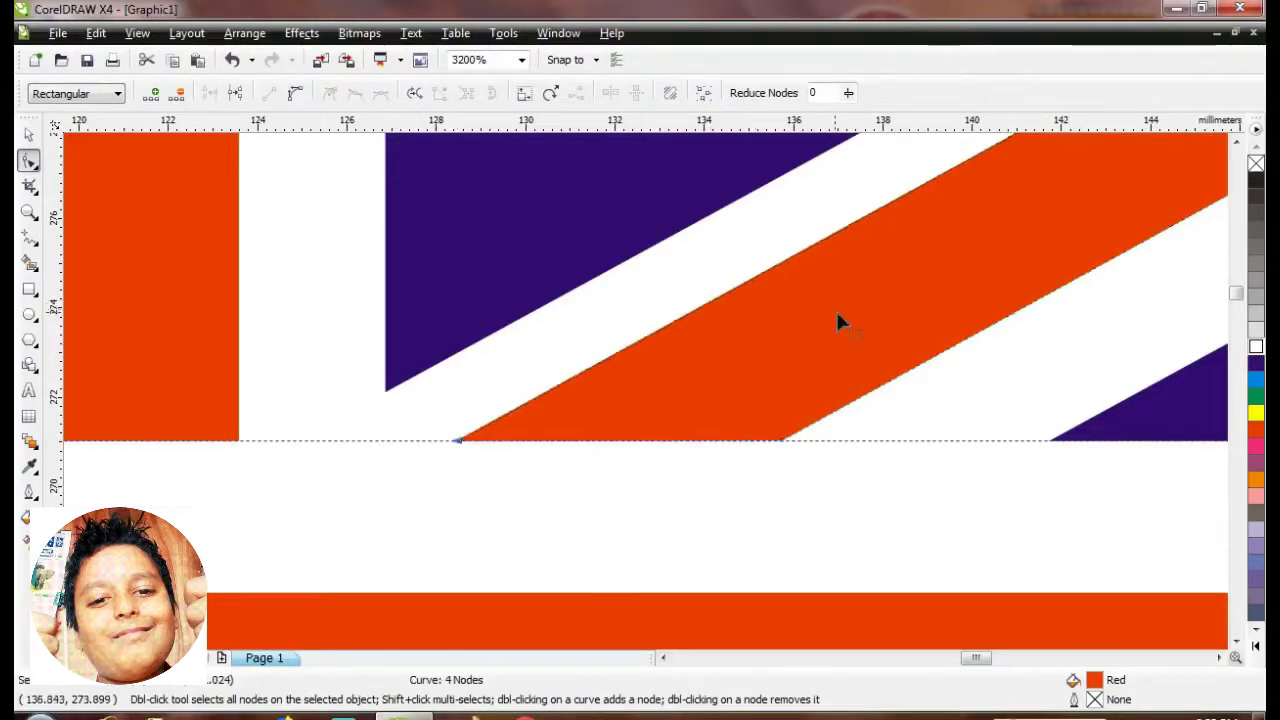
pyautogui.scroll(-3, 651, 403)
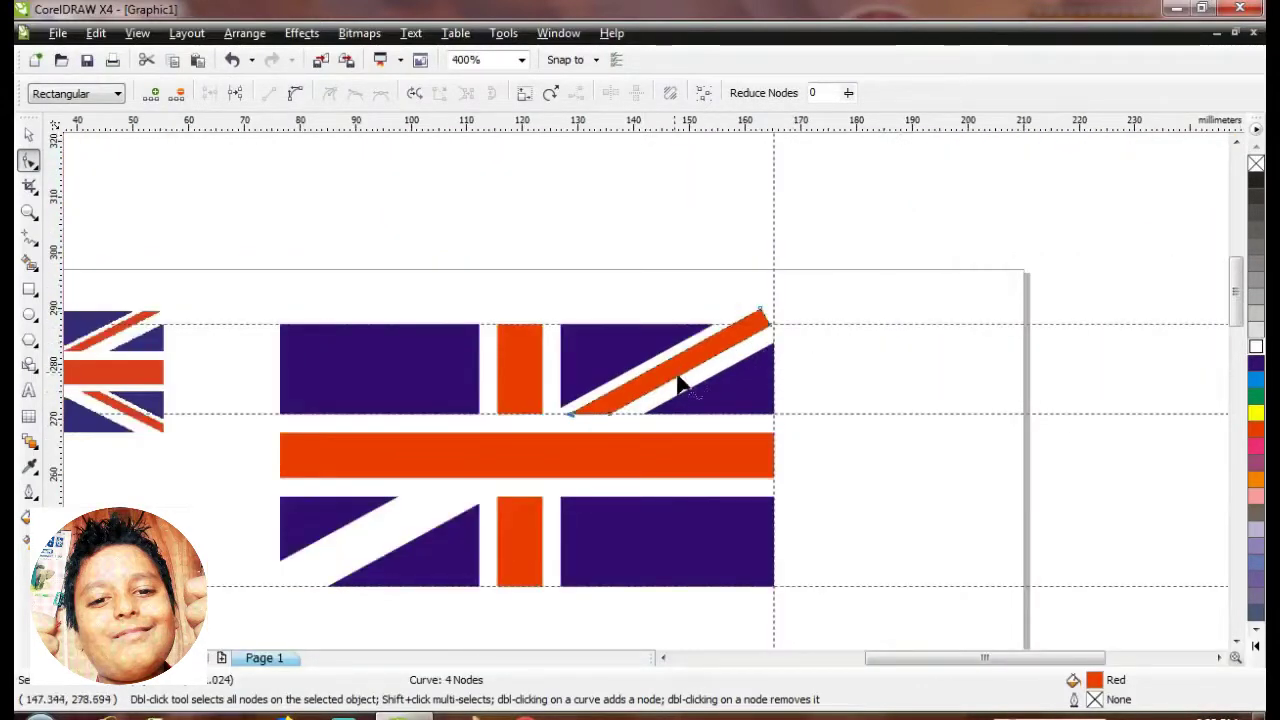
pyautogui.scroll(1, 679, 385)
pyautogui.scroll(2, 621, 360)
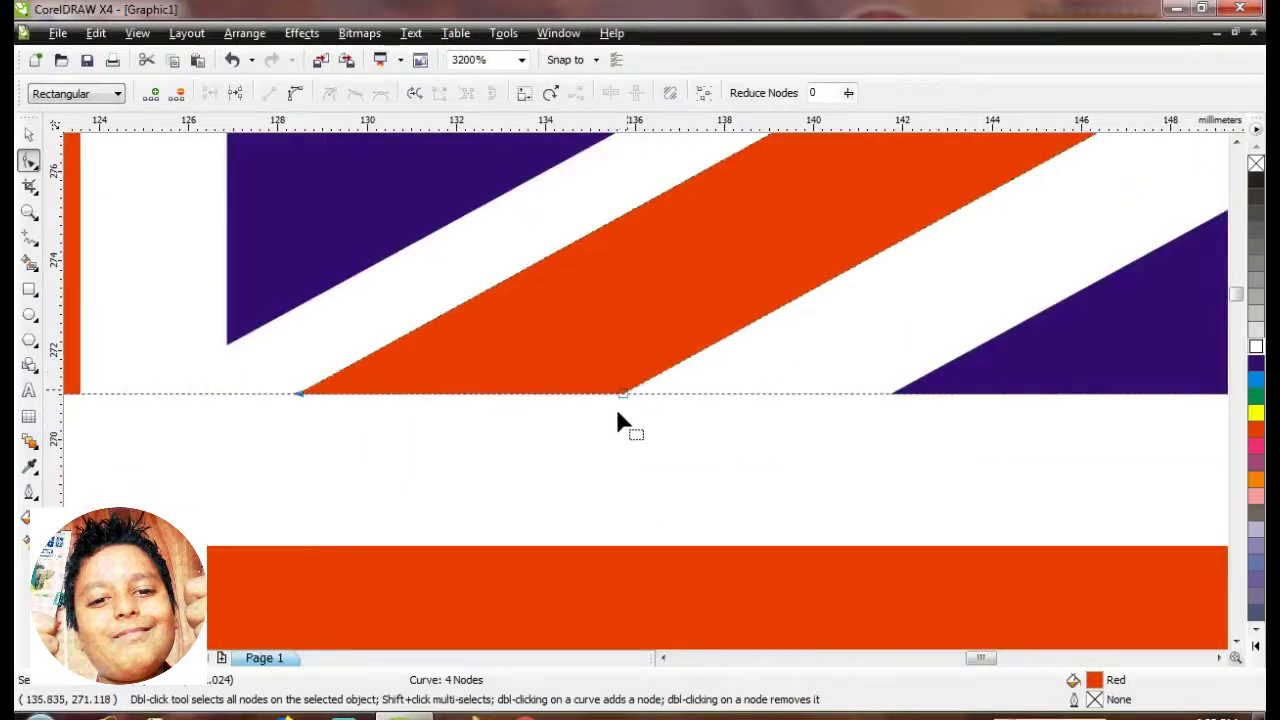
pyautogui.moveTo(623, 400); pyautogui.dragTo(614, 402)
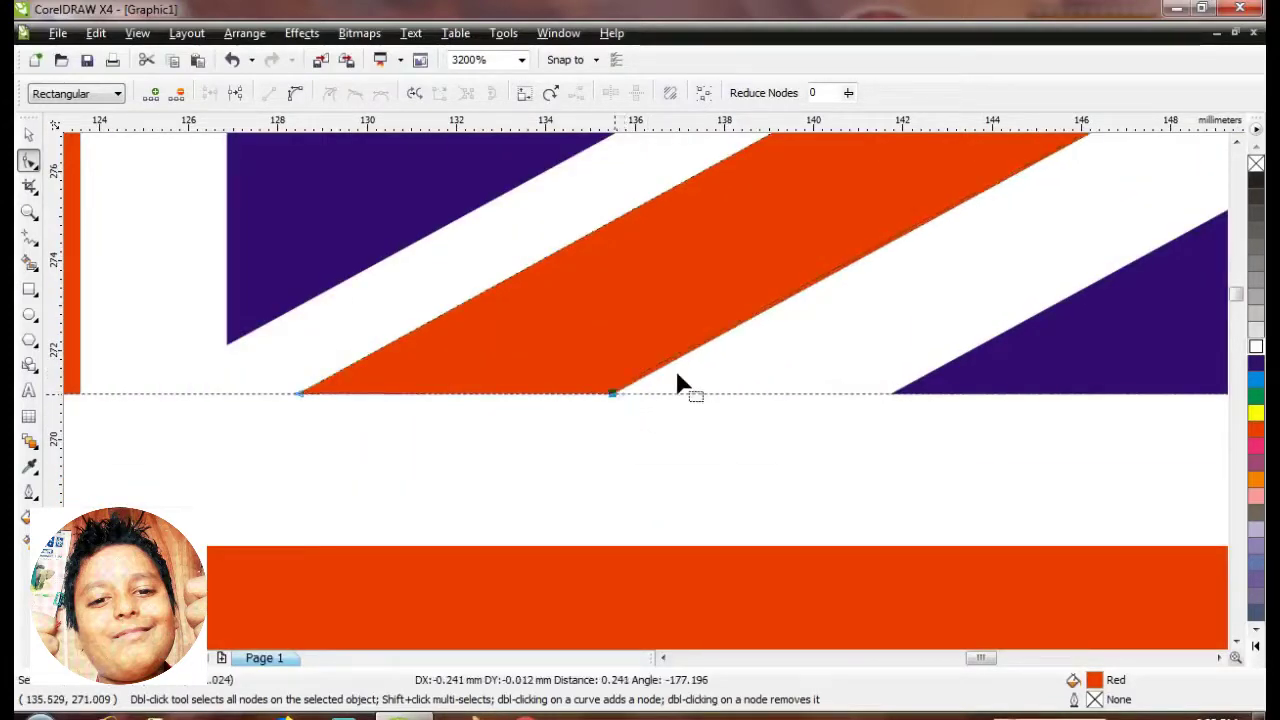
# Trim the red diagonal's outer end by adding a node on the top guideline, deleting the projecting corner and moving the last node to the flag's corner.
pyautogui.scroll(-2, 700, 383)
pyautogui.scroll(2, 645, 388)
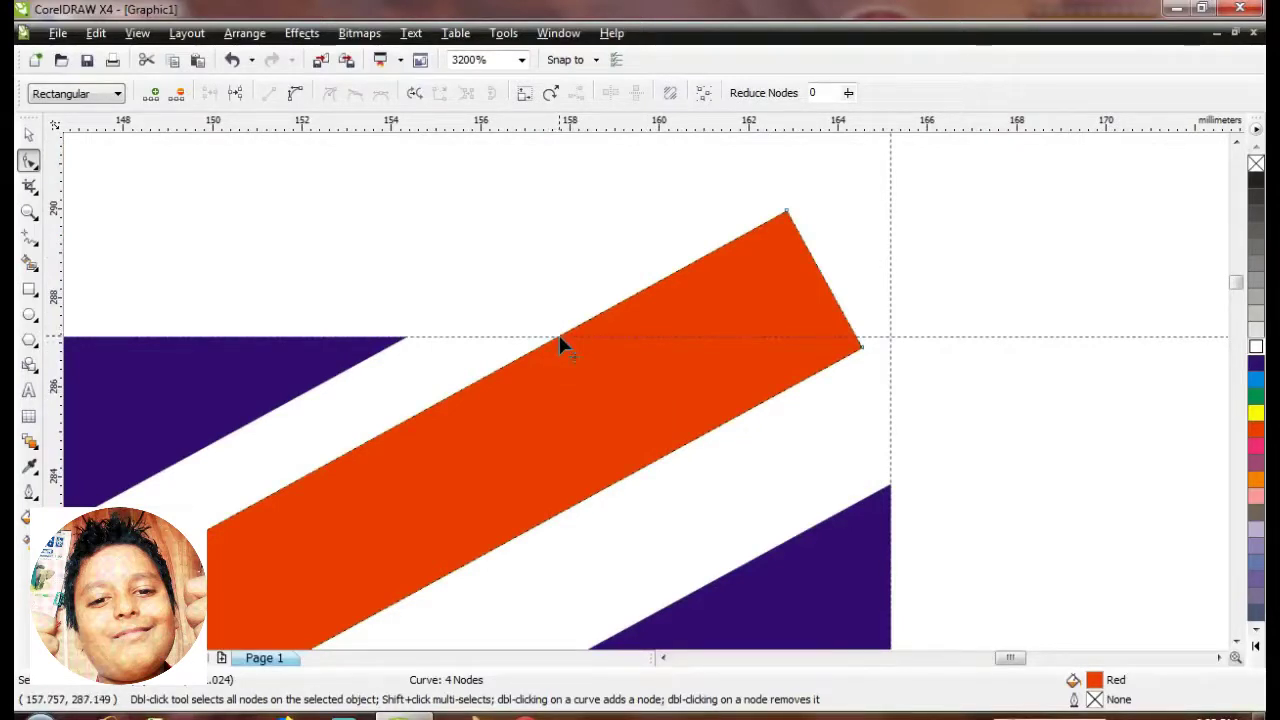
pyautogui.doubleClick(559, 338)
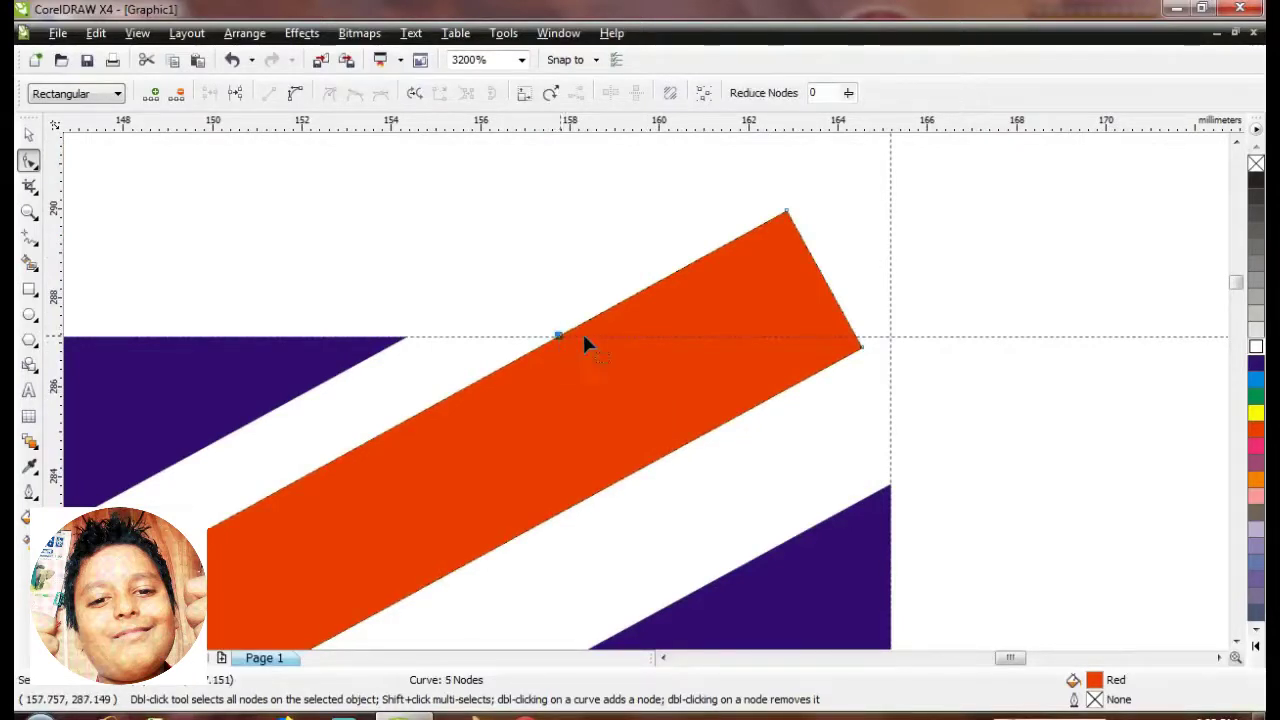
pyautogui.doubleClick(787, 213)
pyautogui.moveTo(862, 352); pyautogui.dragTo(890, 337)
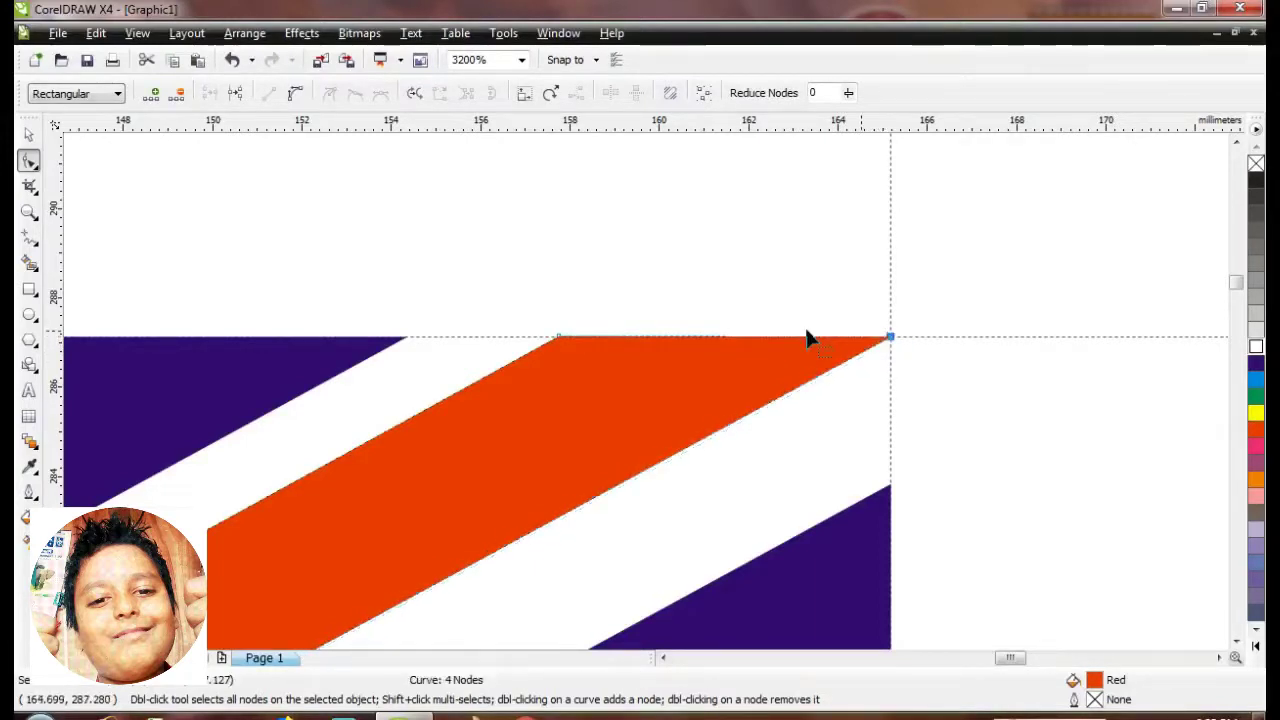
pyautogui.scroll(-2, 556, 449)
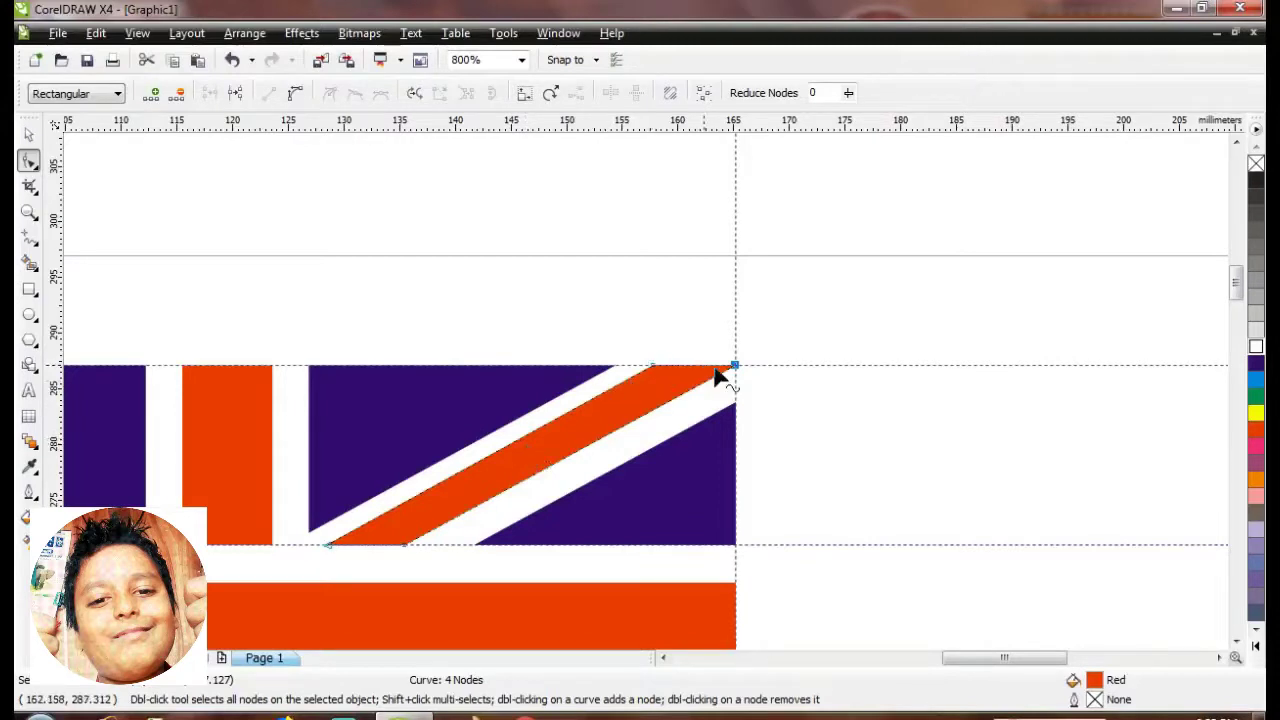
# Move the red diagonal's upper left node about 1 mm right along the top guideline.
pyautogui.moveTo(655, 372); pyautogui.dragTo(668, 366)
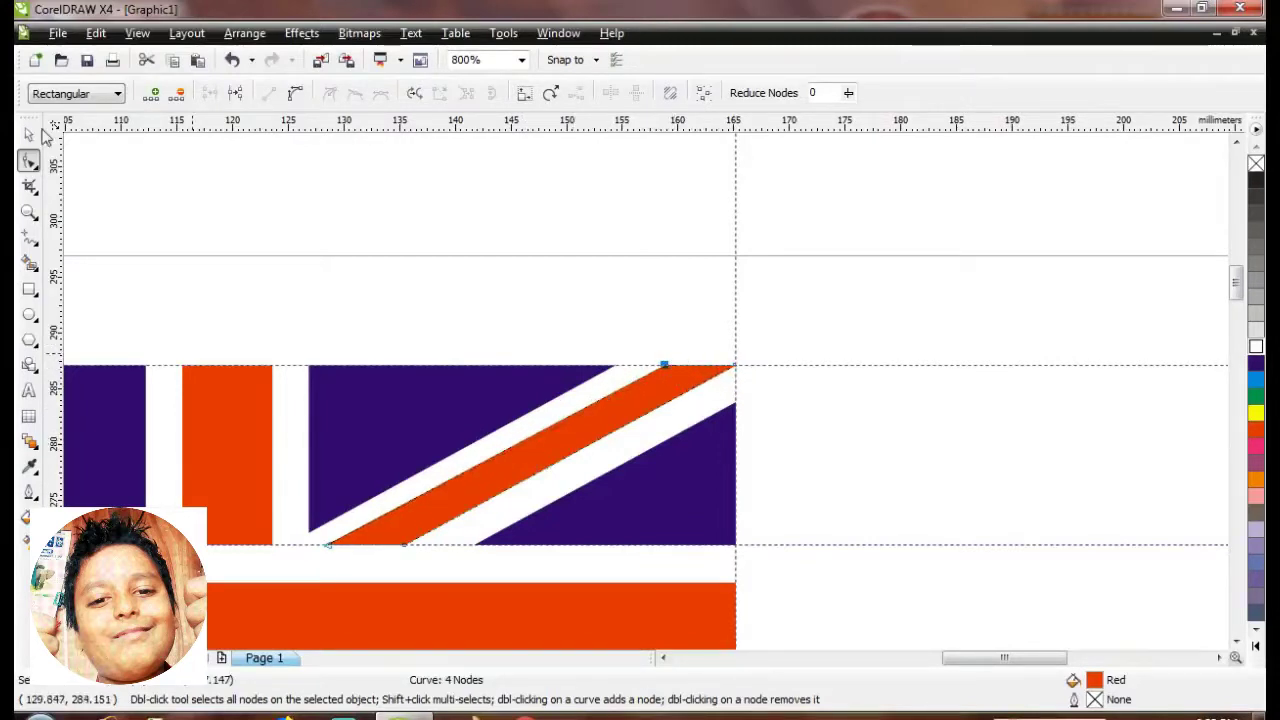
pyautogui.click(29, 134)
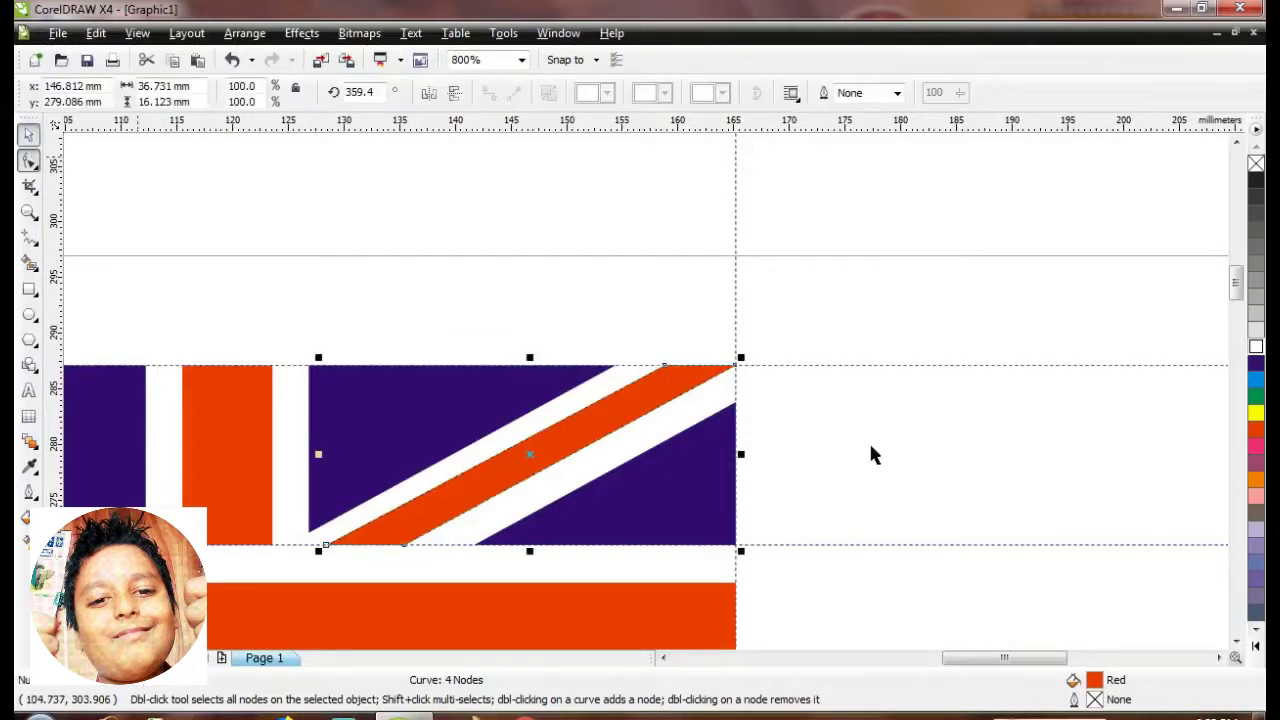
# Try to rotate the red diagonal slightly counterclockwise, to about 0.3°.
pyautogui.click(620, 422)
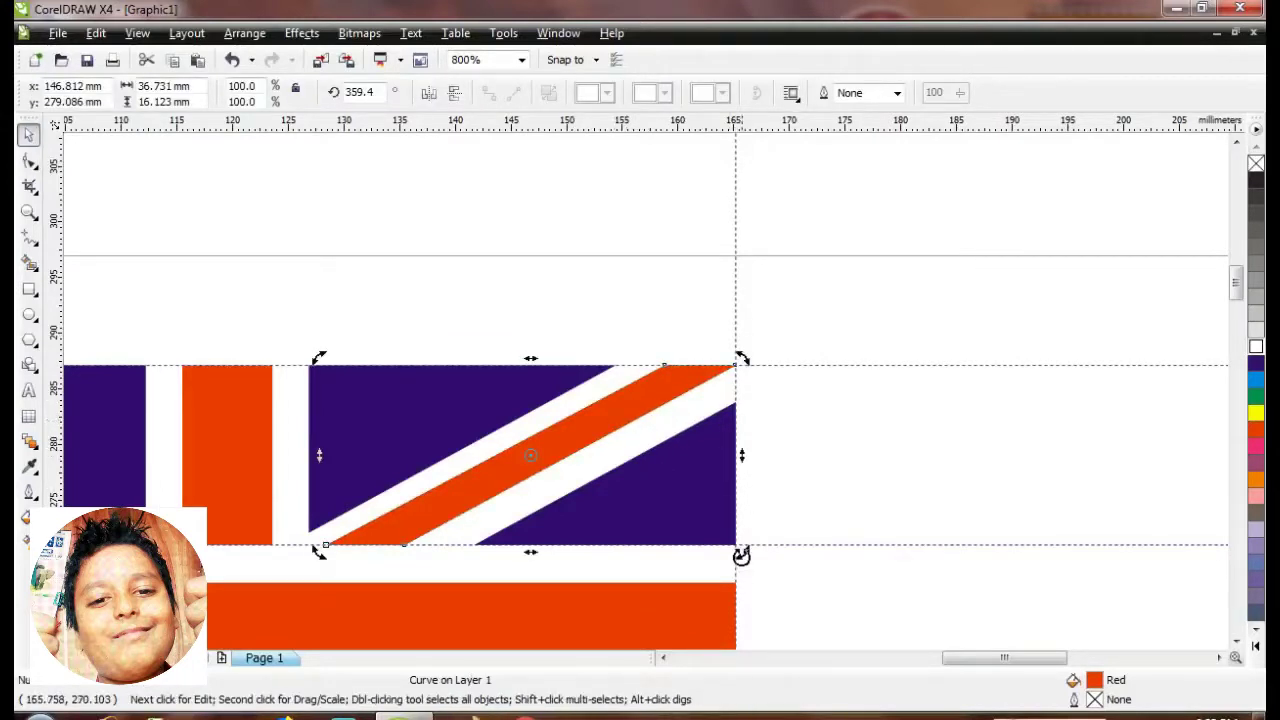
pyautogui.moveTo(741, 555); pyautogui.dragTo(741, 553)
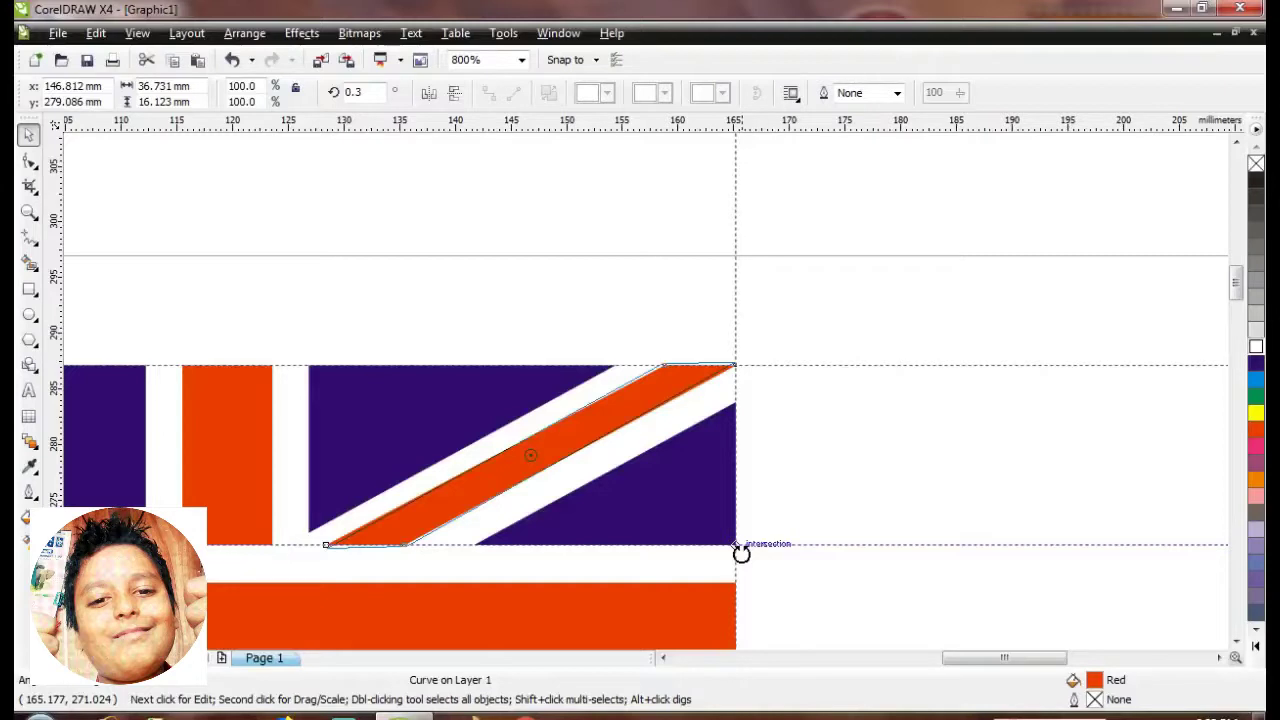
pyautogui.moveTo(741, 553); pyautogui.dragTo(741, 554)
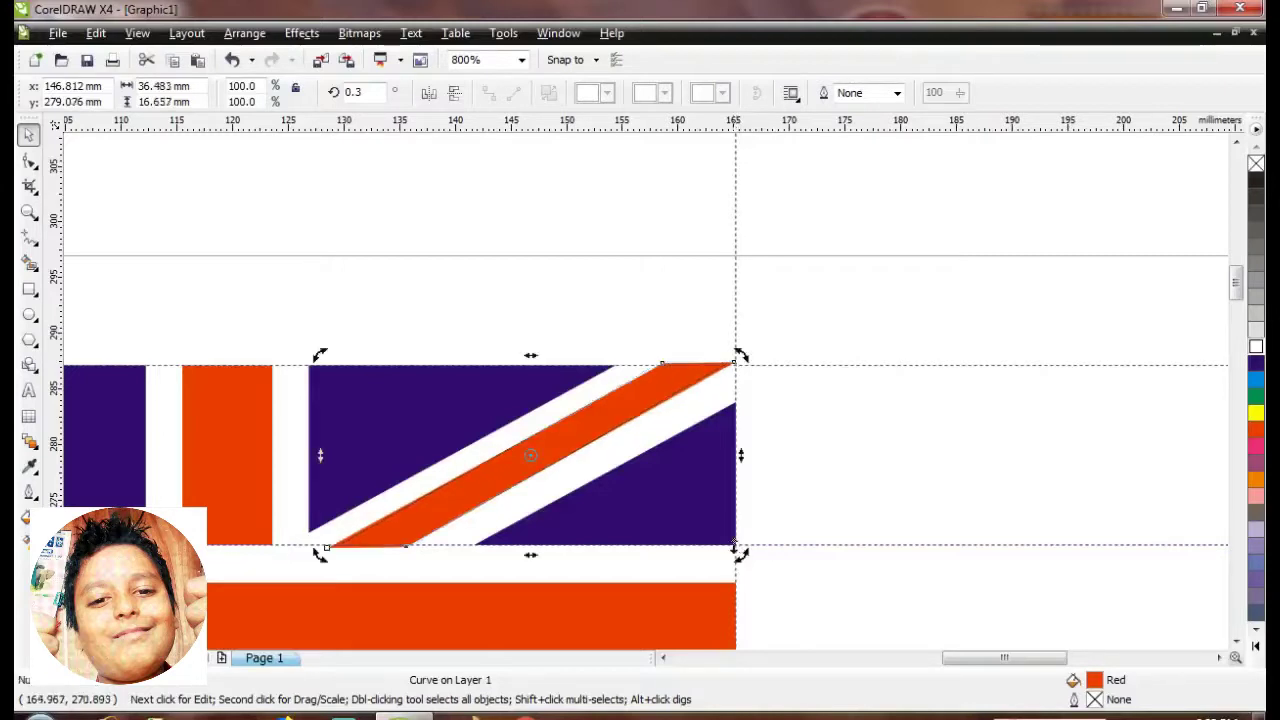
pyautogui.click(859, 415)
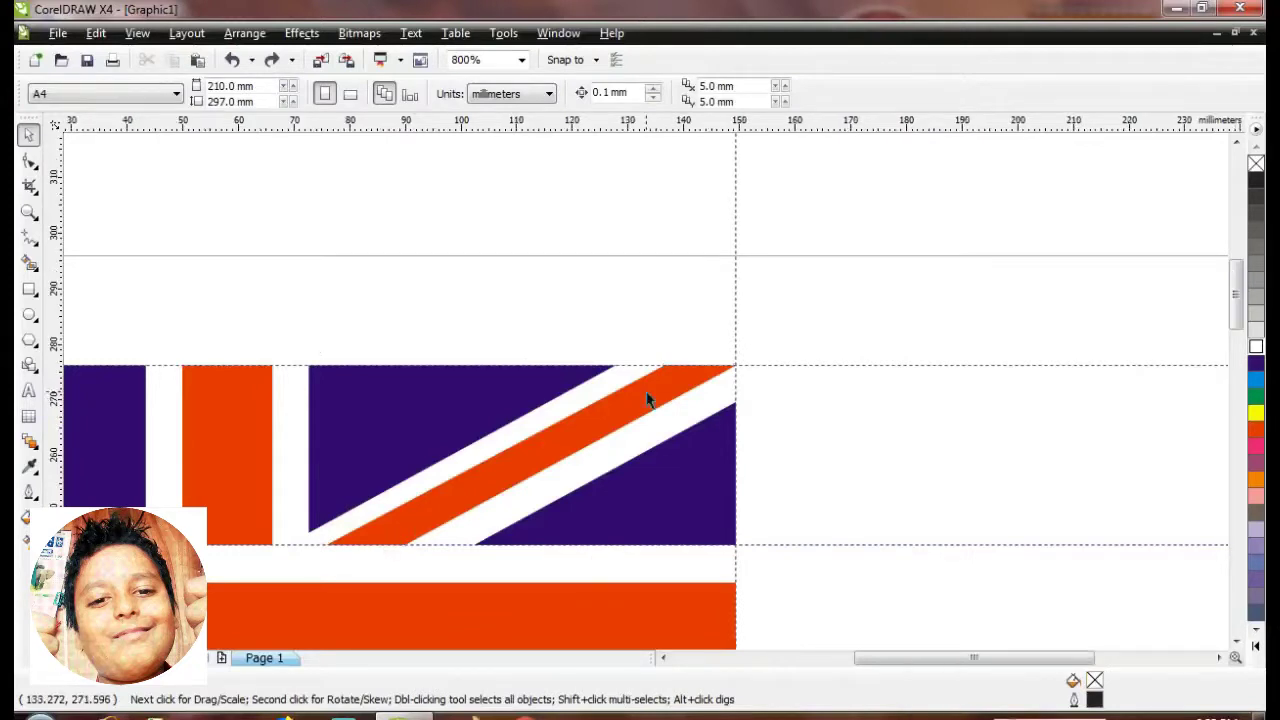
pyautogui.scroll(-1, 645, 396)
pyautogui.scroll(1, 645, 396)
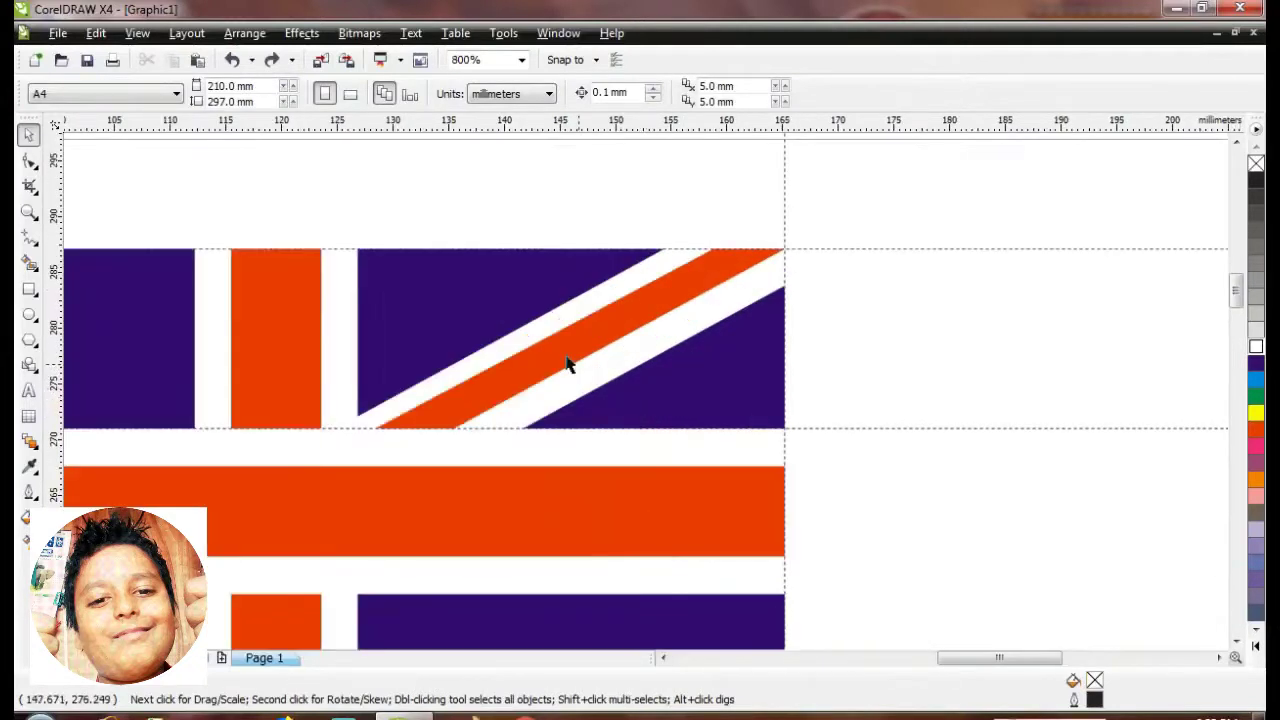
# Move the red diagonal slightly left between the horizontal guidelines, centred near x 145.6, y 279.1 mm.
pyautogui.click(574, 346)
pyautogui.press('Up')
pyautogui.press('Up')
pyautogui.press('Up')
pyautogui.press('Up')
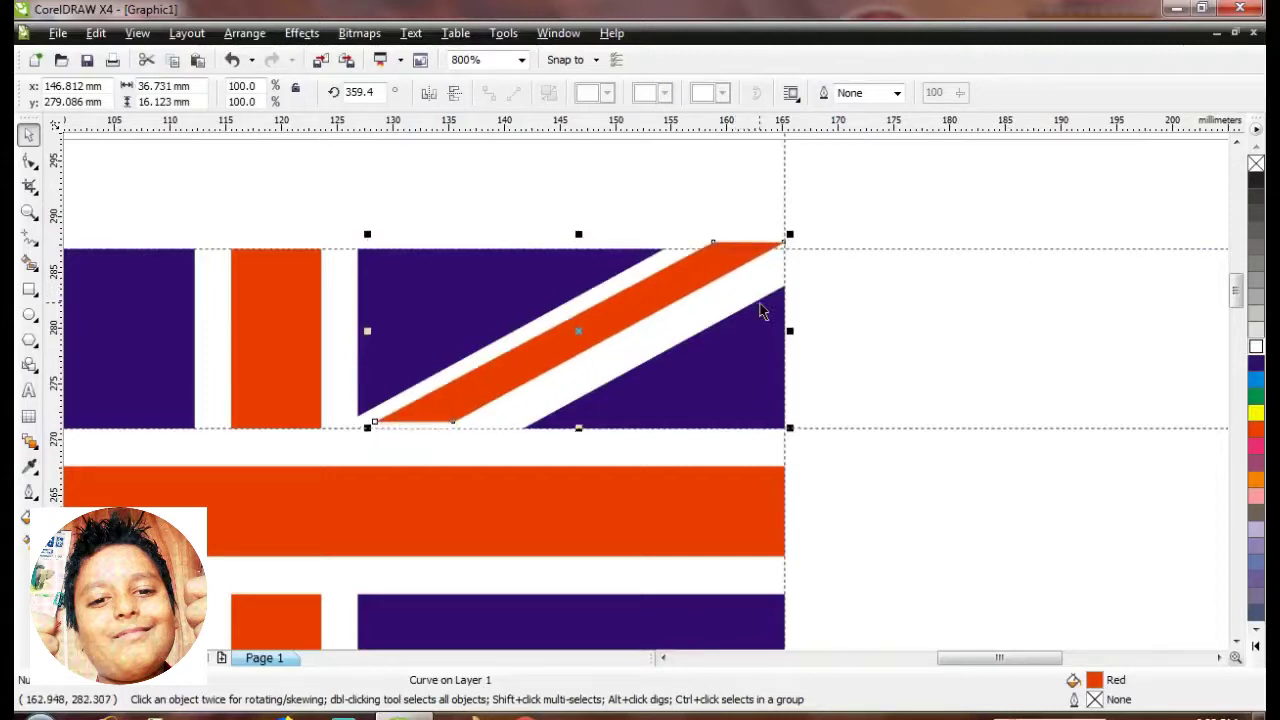
pyautogui.press('Left')
pyautogui.press('Left')
pyautogui.press('Left')
pyautogui.press('Left')
pyautogui.press('Left')
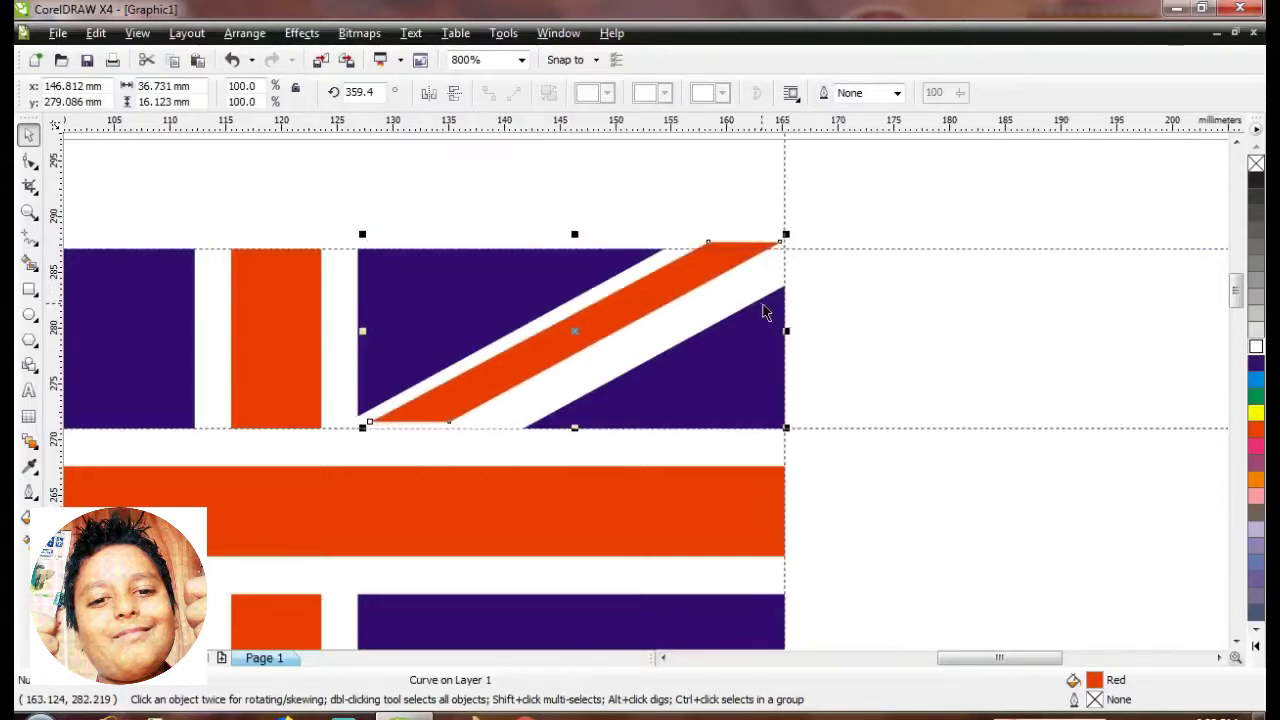
pyautogui.moveTo(605, 327); pyautogui.dragTo(598, 334)
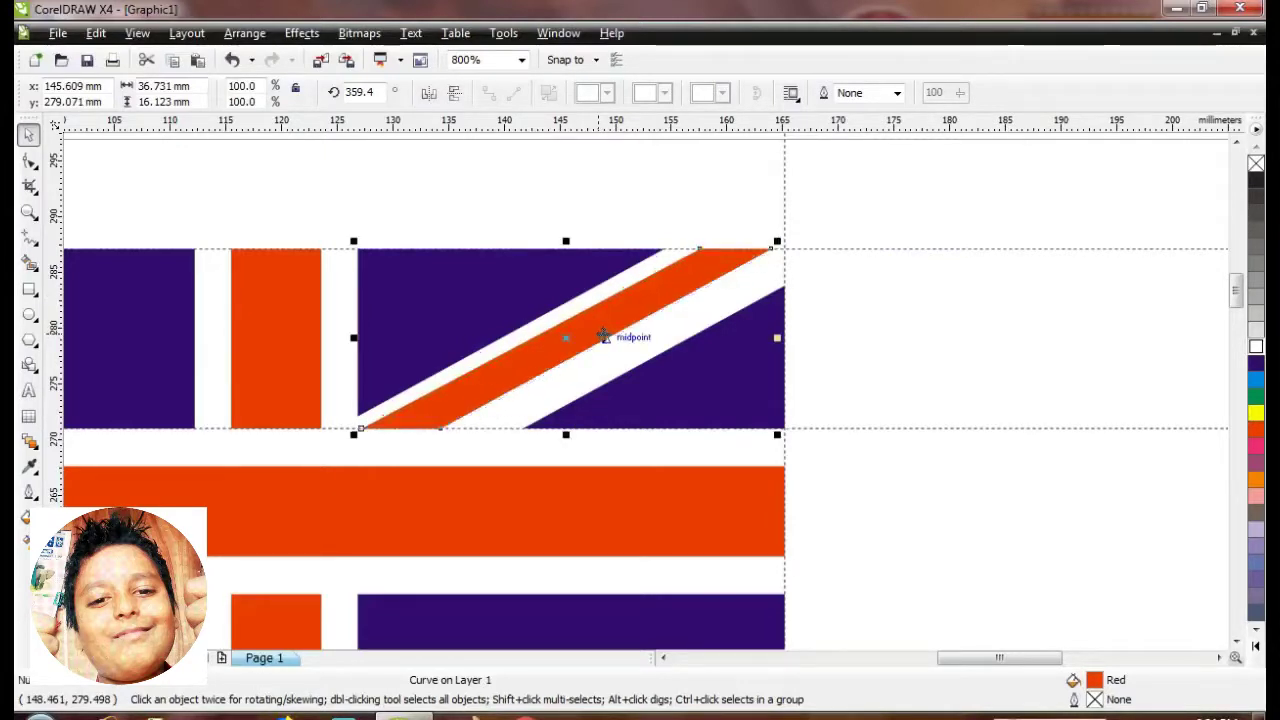
# Skew the red diagonal's upper edge slightly left, making the band about 35.98 mm wide.
pyautogui.click(705, 260)
pyautogui.moveTo(570, 243); pyautogui.dragTo(558, 244)
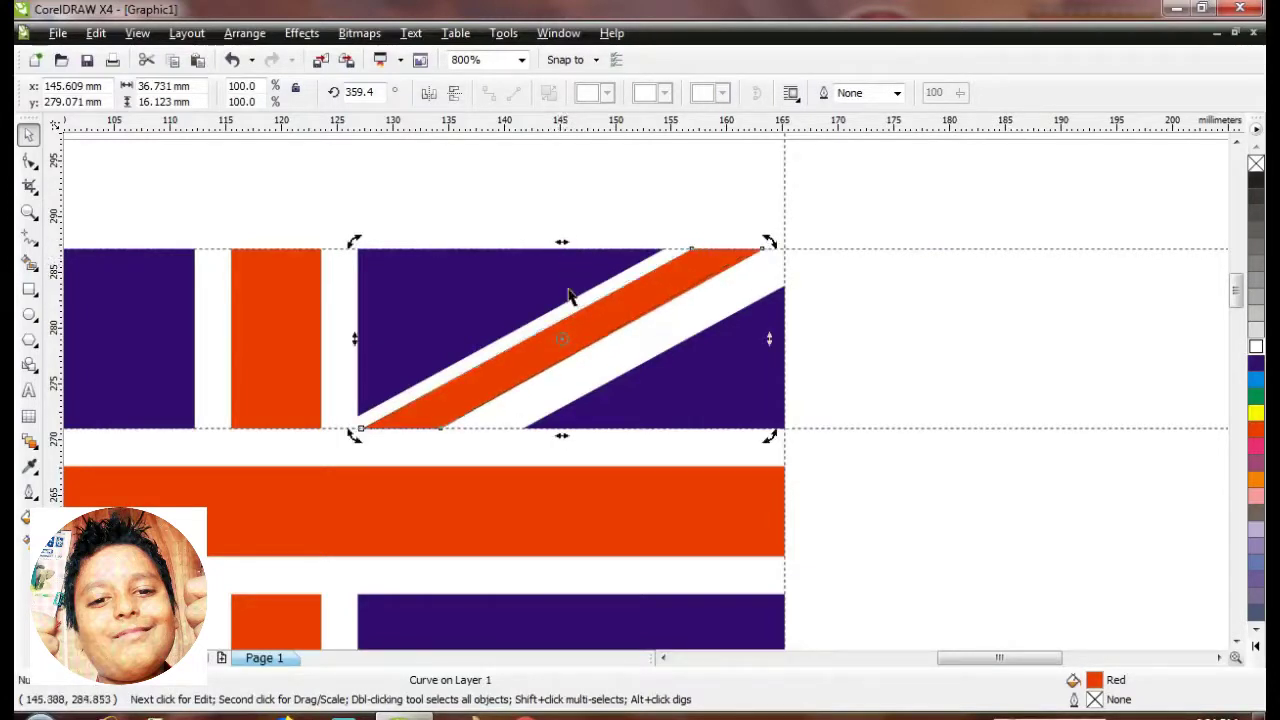
pyautogui.click(686, 281)
pyautogui.moveTo(768, 434); pyautogui.dragTo(802, 430)
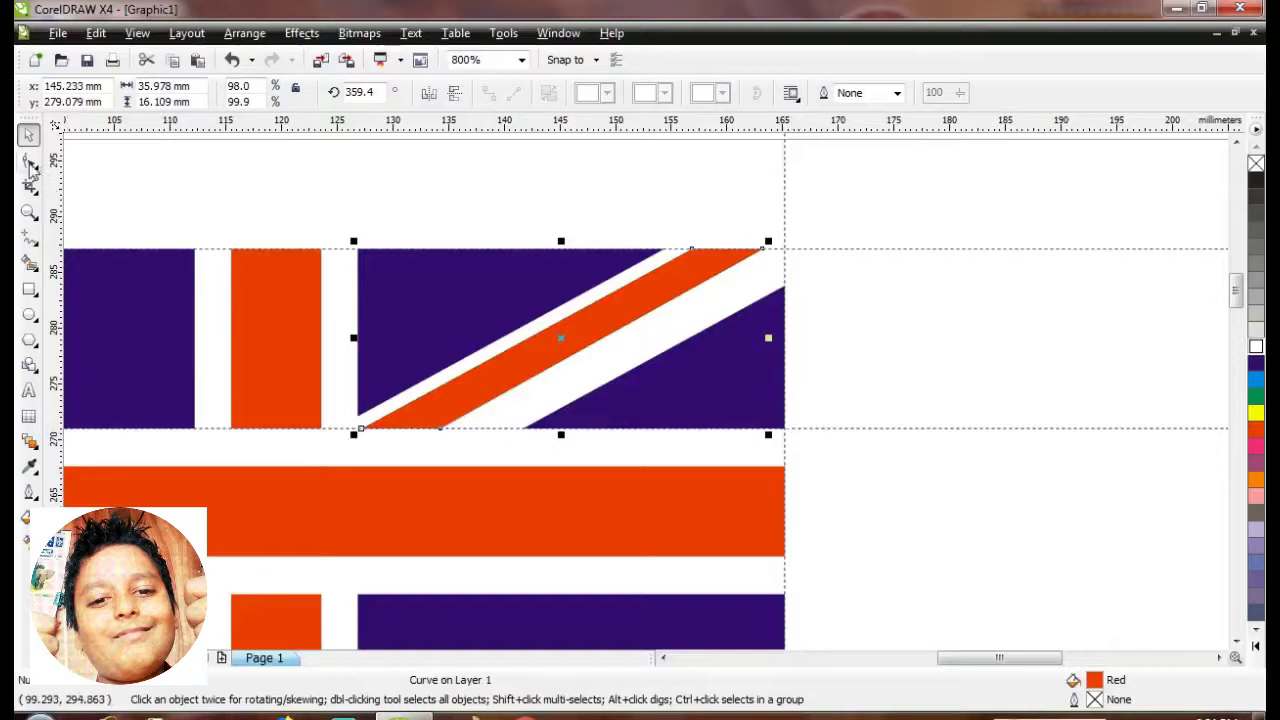
# Narrow the red diagonal by moving its lower right node left, its outer node to the flag's corner and its upper left node about 4.16 mm right.
pyautogui.click(30, 163)
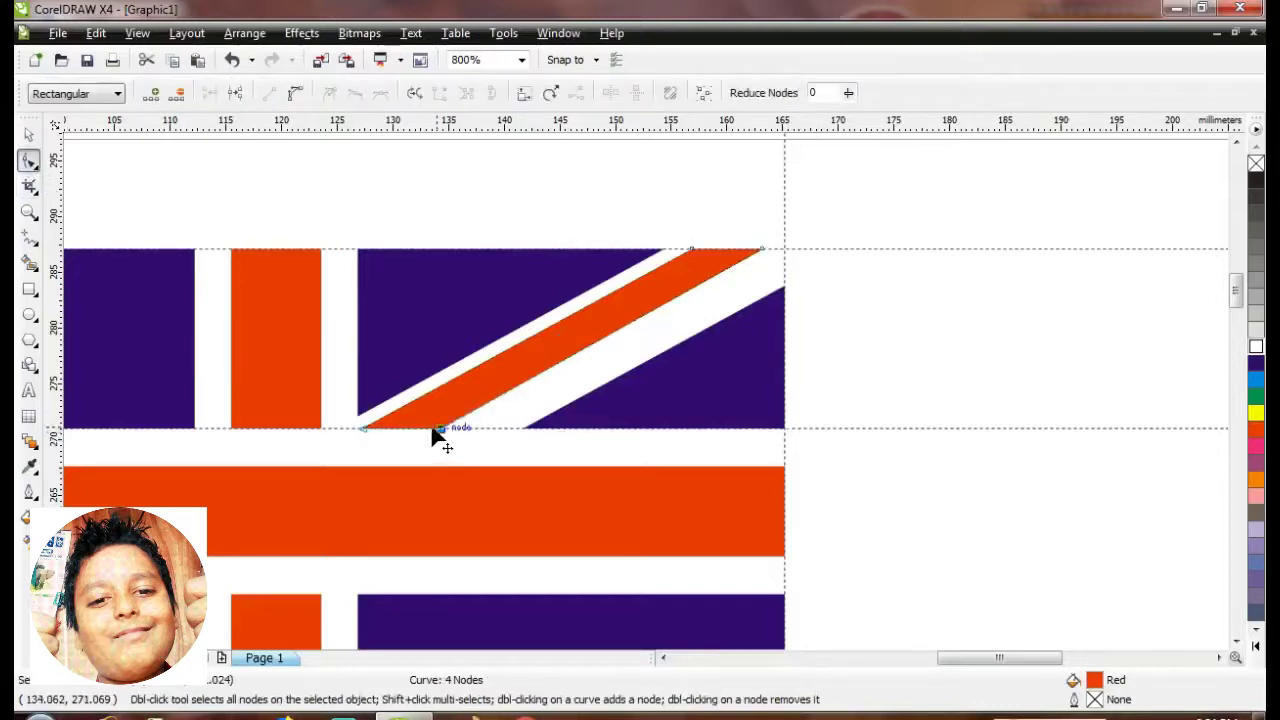
pyautogui.moveTo(433, 429); pyautogui.dragTo(401, 430)
pyautogui.moveTo(767, 252); pyautogui.dragTo(784, 248)
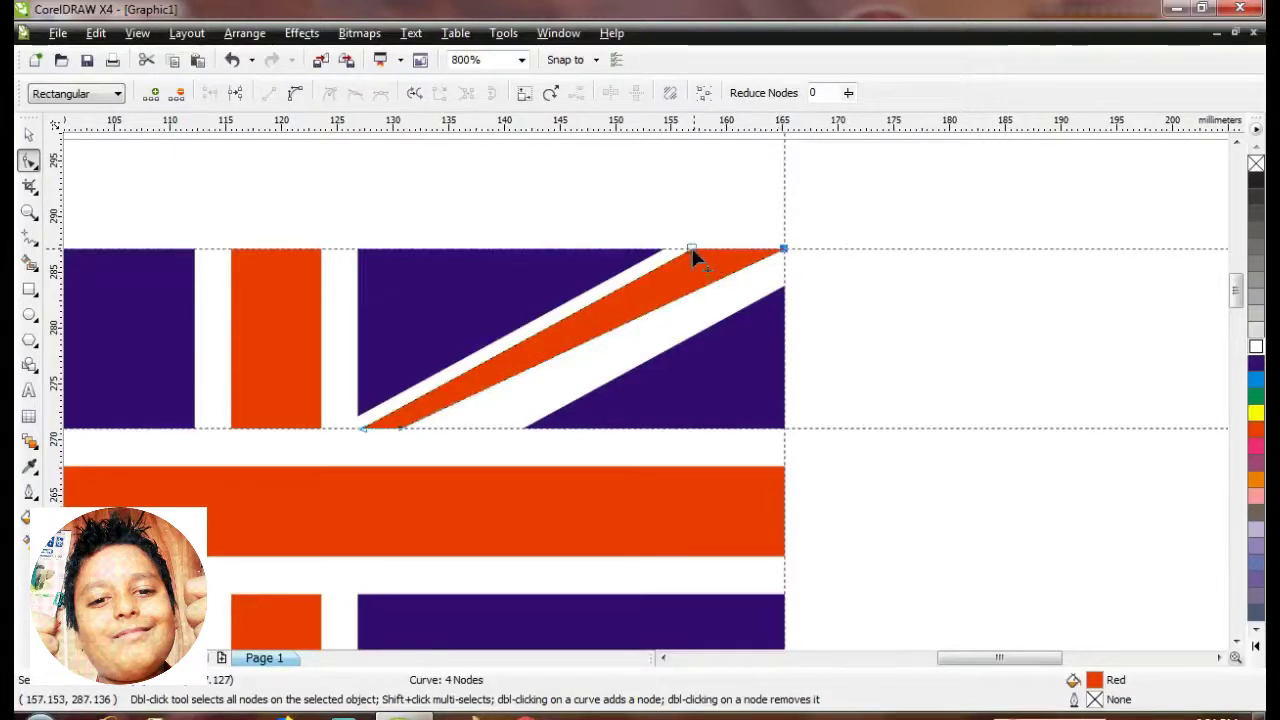
pyautogui.moveTo(694, 251); pyautogui.dragTo(737, 252)
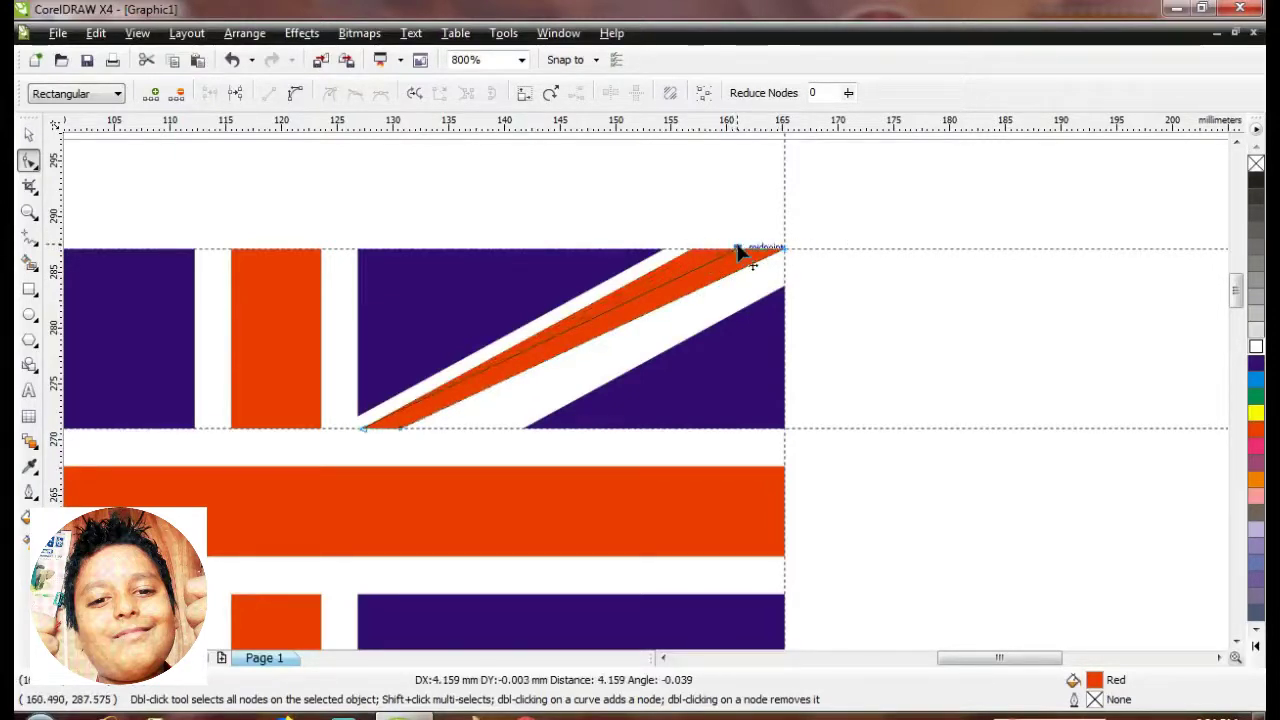
pyautogui.moveTo(741, 247); pyautogui.dragTo(738, 249)
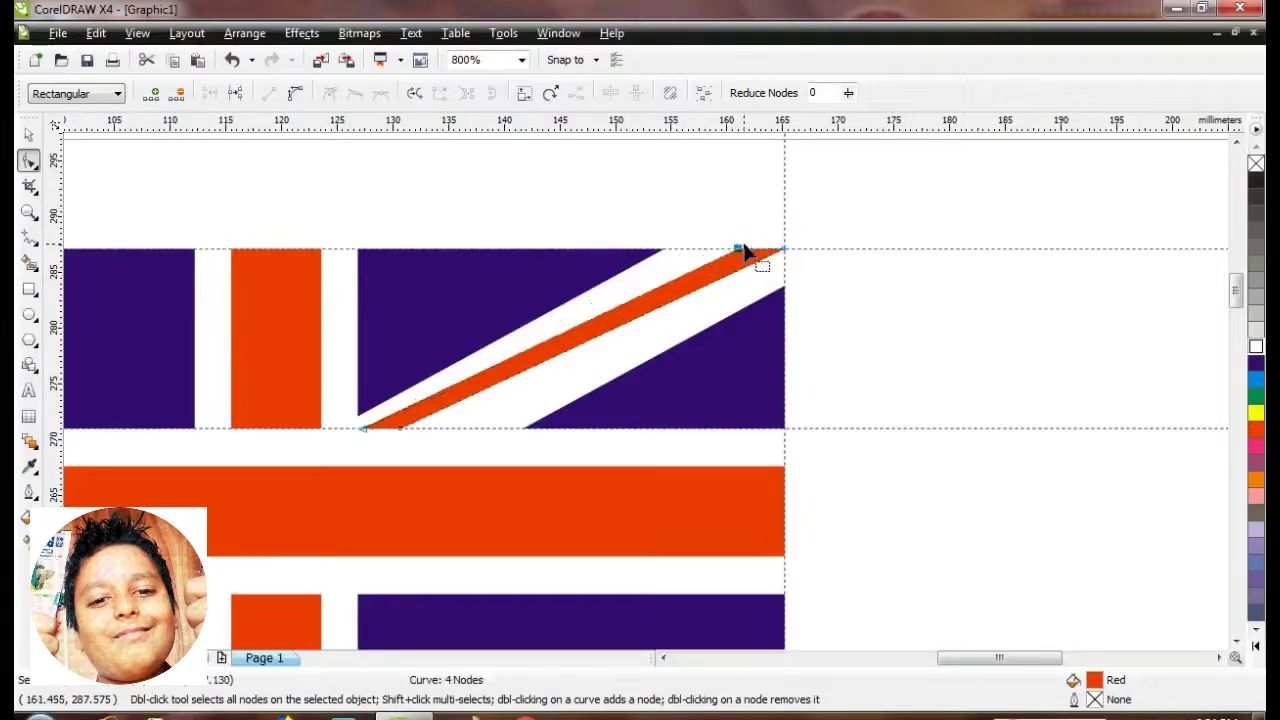
# Move the red diagonal's lower right node about 1.2 mm right along the horizontal guideline.
pyautogui.click(533, 425)
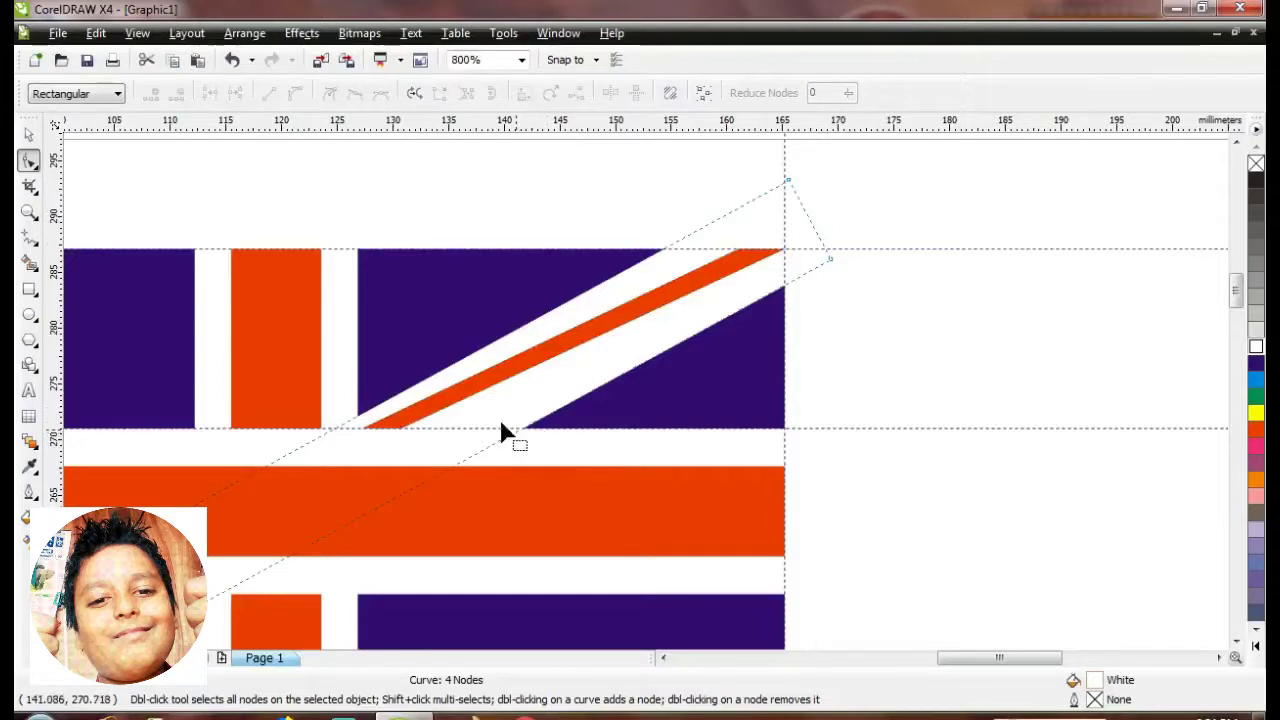
pyautogui.press('F3')
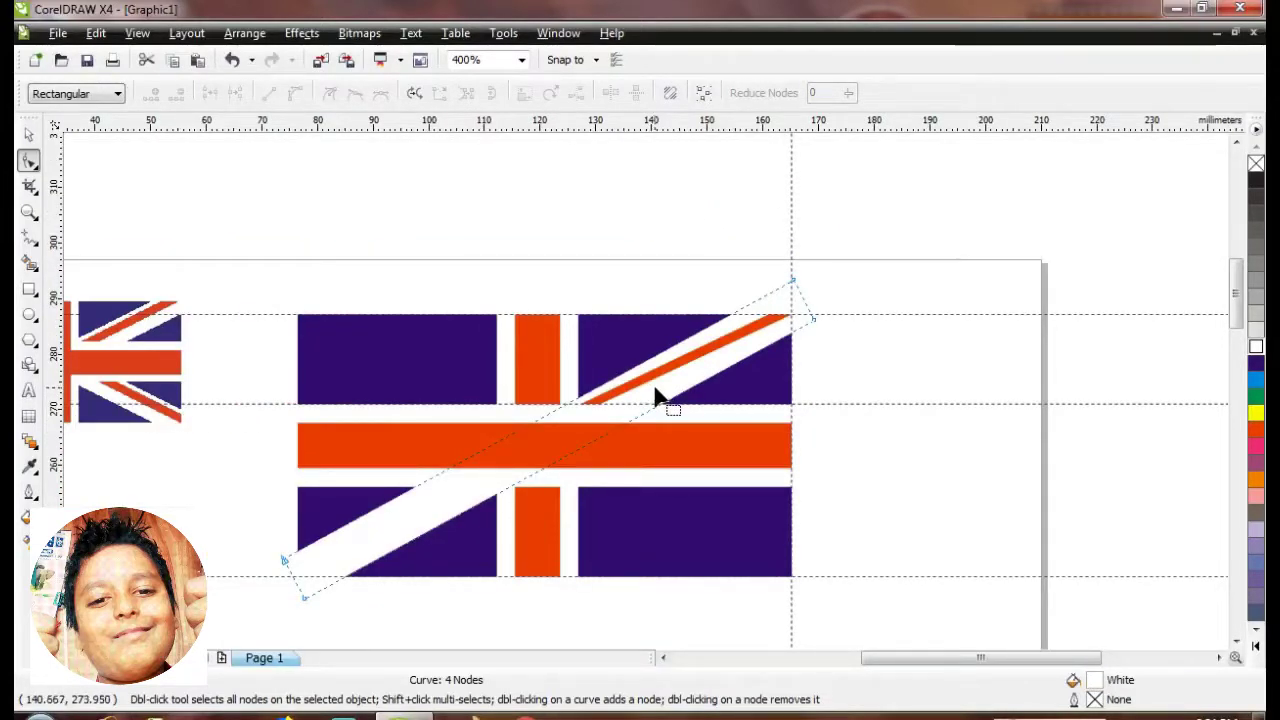
pyautogui.scroll(2, 648, 398)
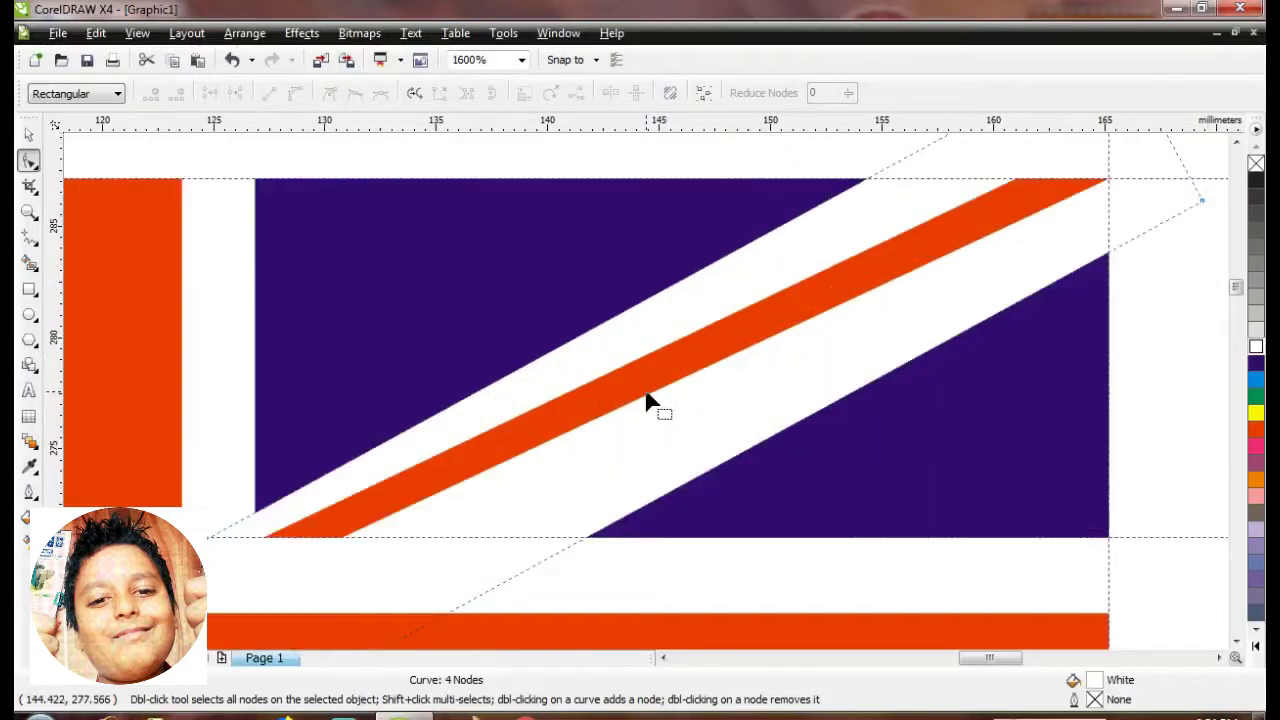
pyautogui.click(363, 523)
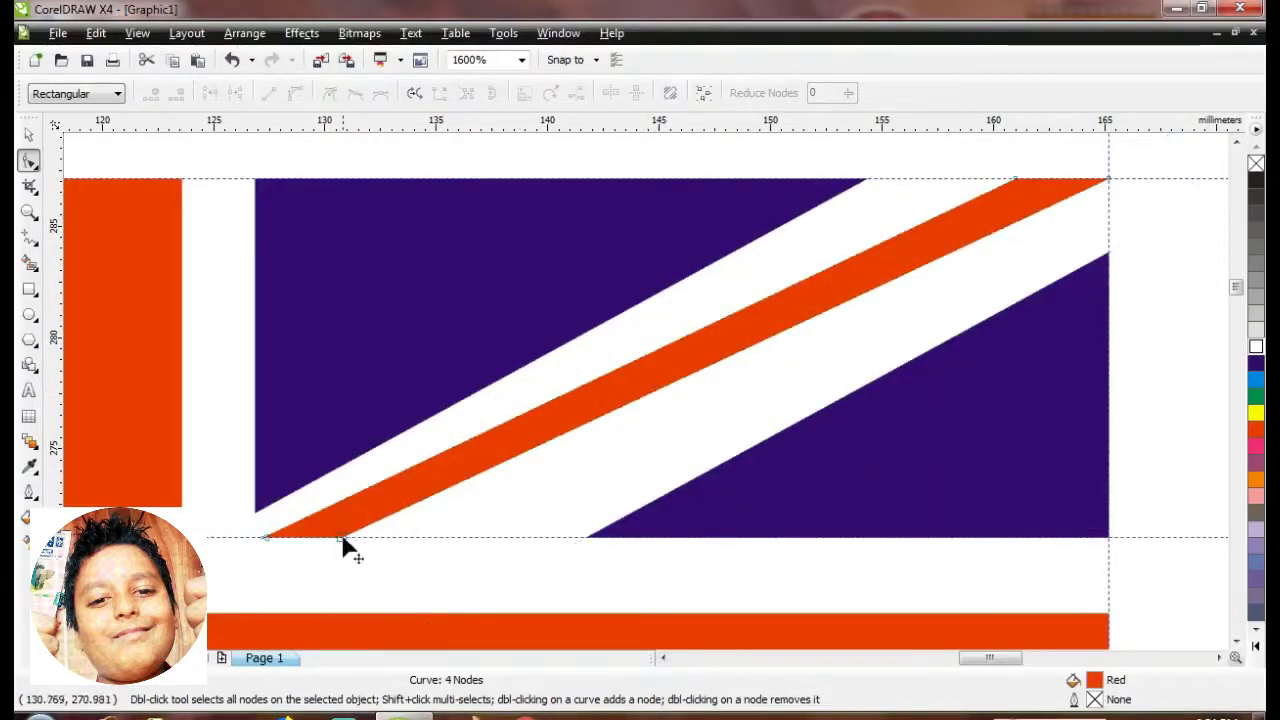
pyautogui.moveTo(342, 540); pyautogui.dragTo(369, 537)
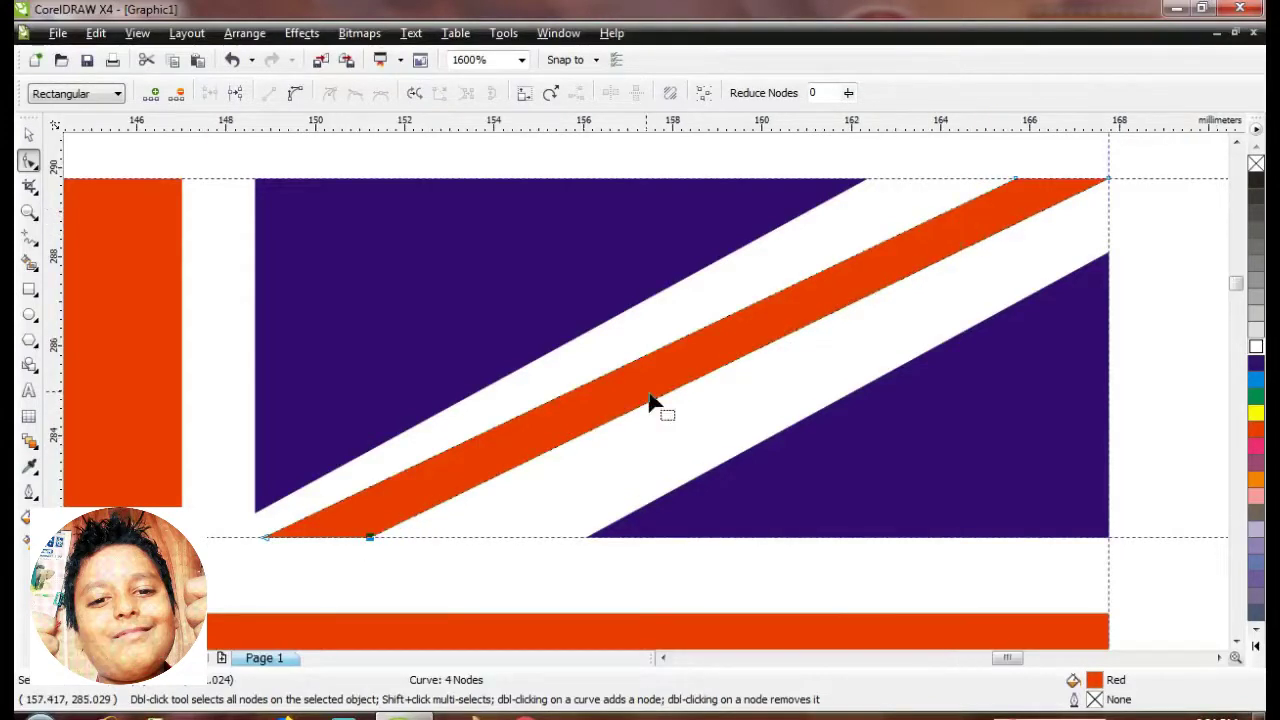
# Try to move the white diagonal's upper outer corner node to the right, then undo that move.
pyautogui.scroll(1, 648, 400)
pyautogui.scroll(-1, 664, 387)
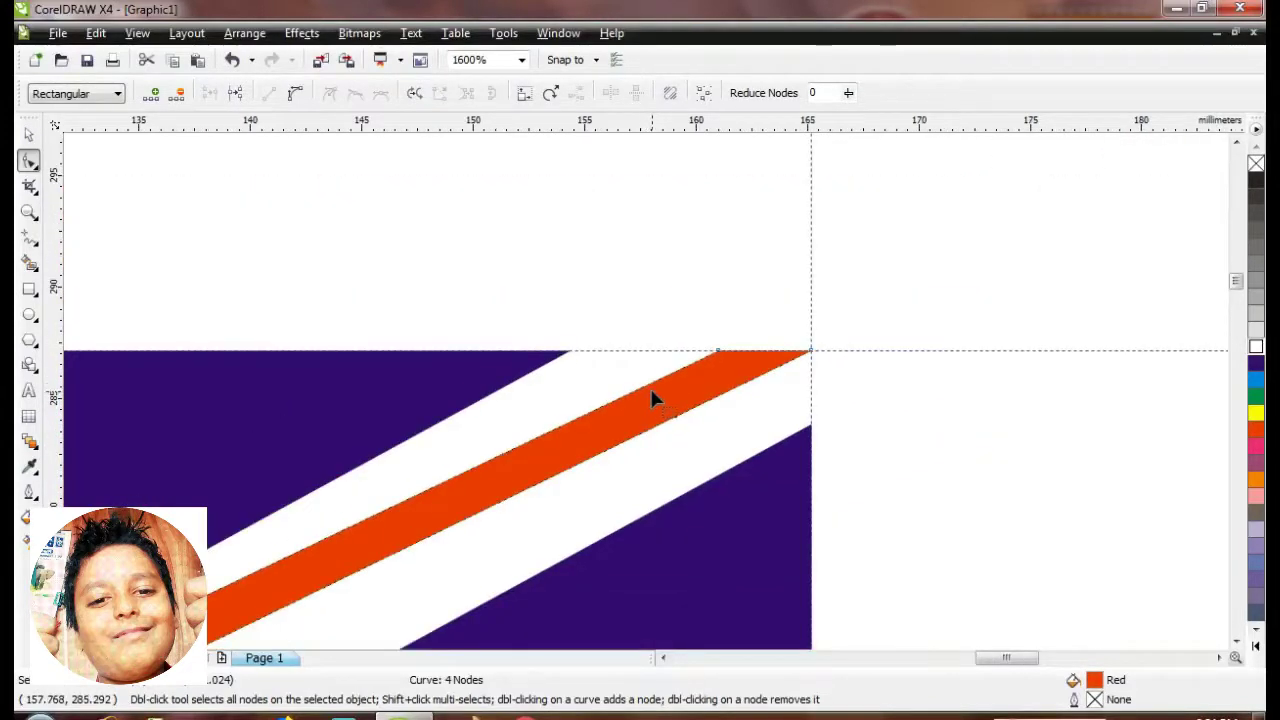
pyautogui.click(574, 380)
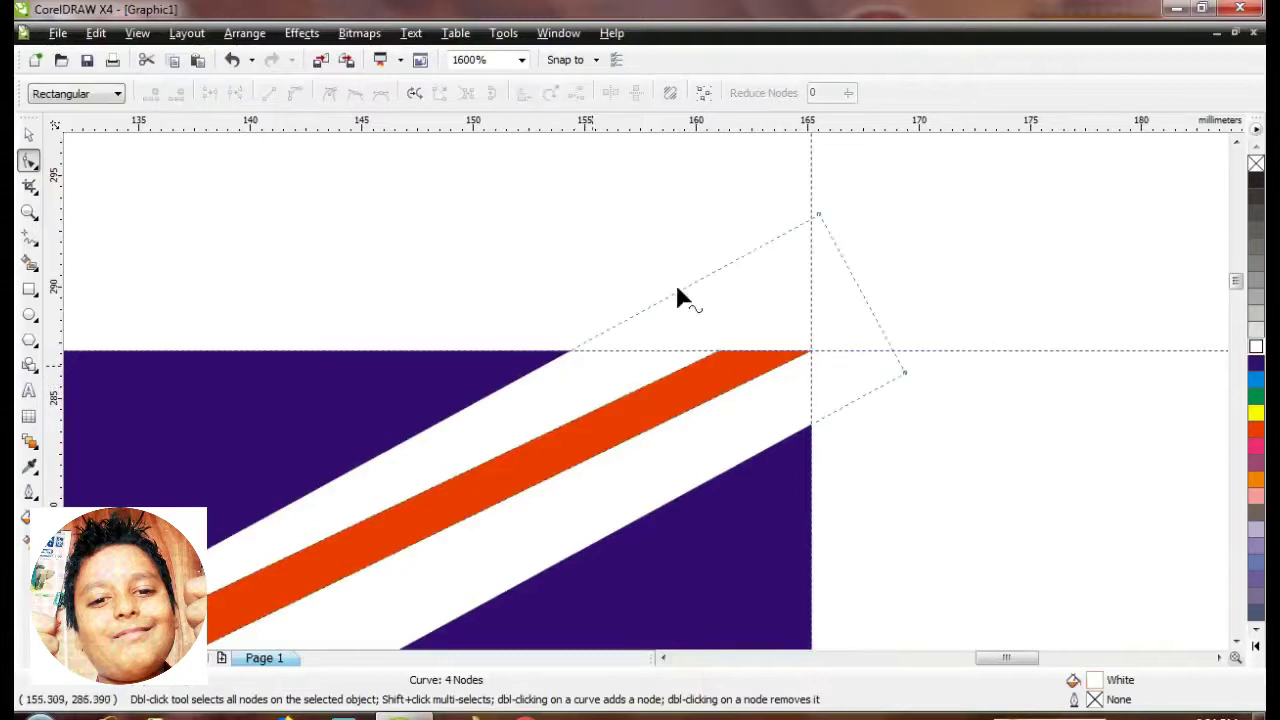
pyautogui.moveTo(818, 217); pyautogui.dragTo(868, 226)
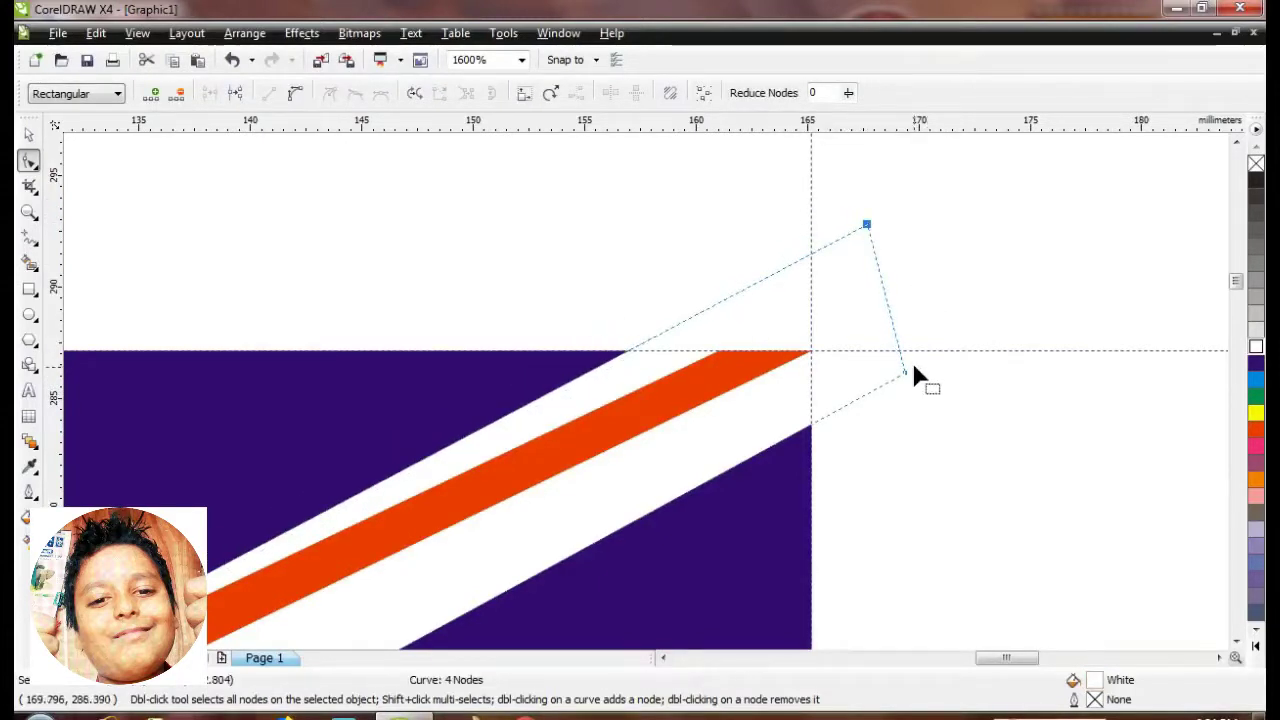
pyautogui.moveTo(913, 367); pyautogui.dragTo(909, 368)
pyautogui.scroll(-2, 630, 402)
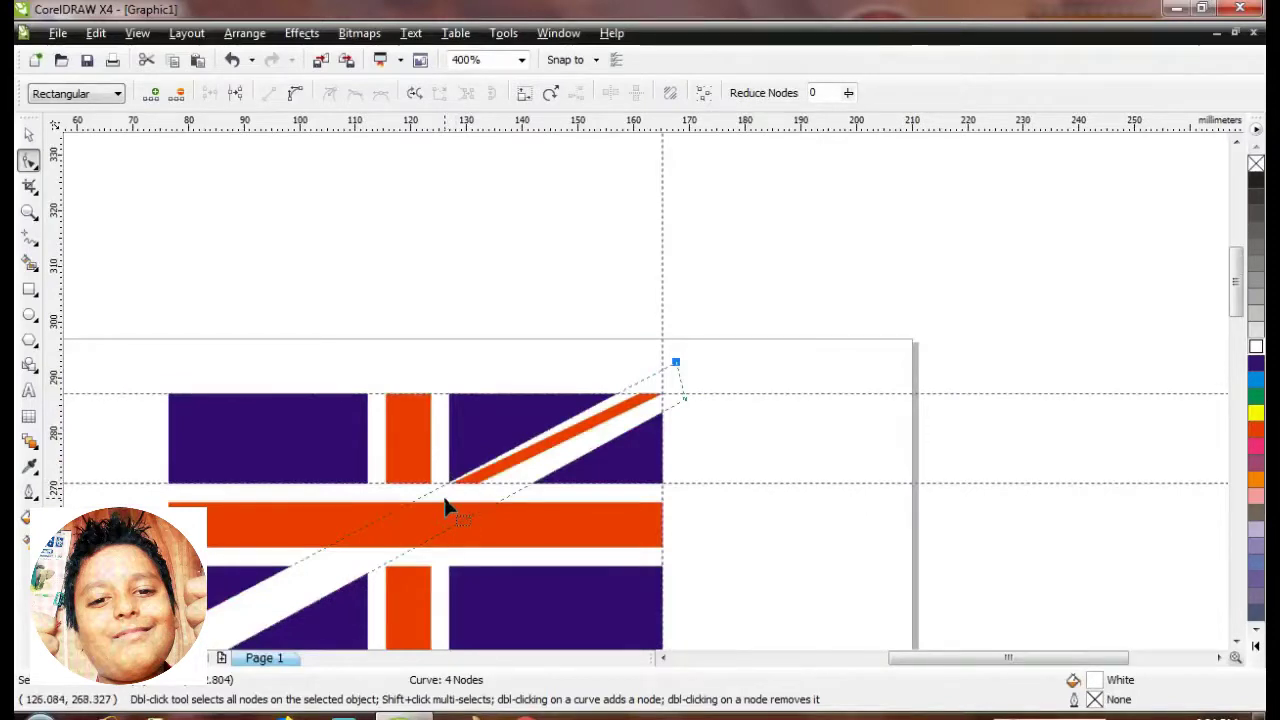
pyautogui.scroll(1, 447, 505)
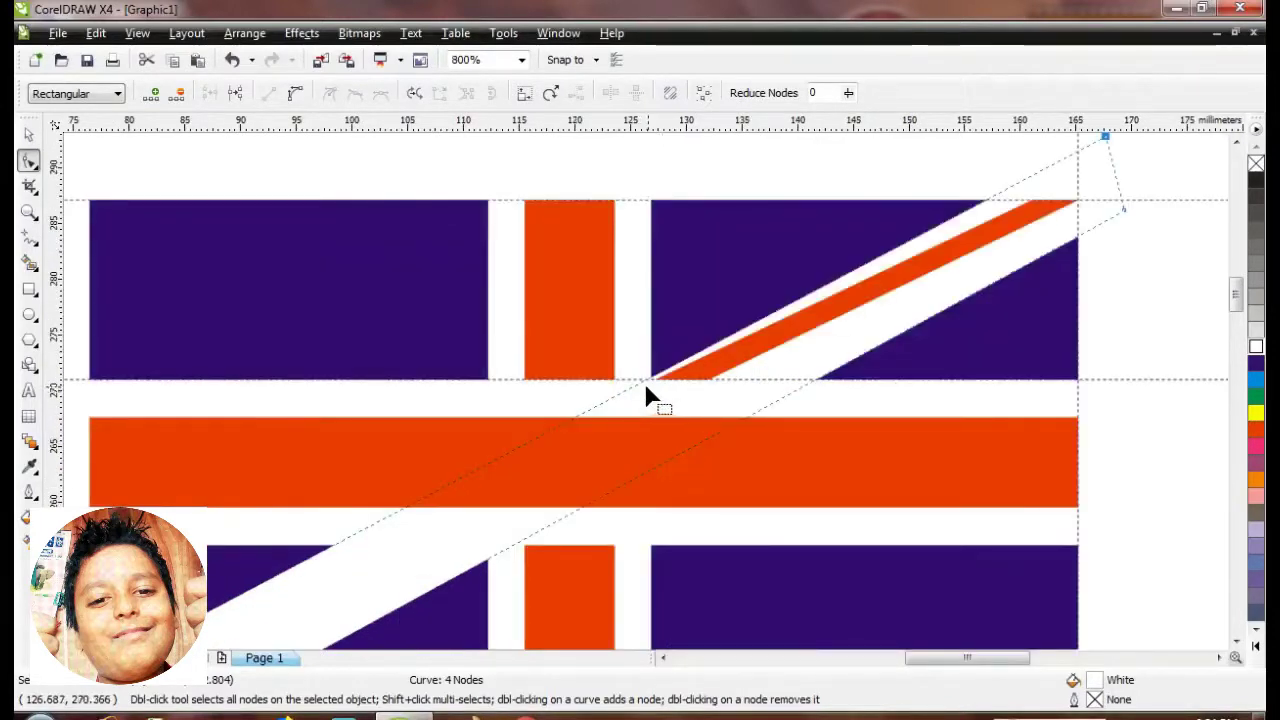
pyautogui.hotkey('ctrl', 'z')
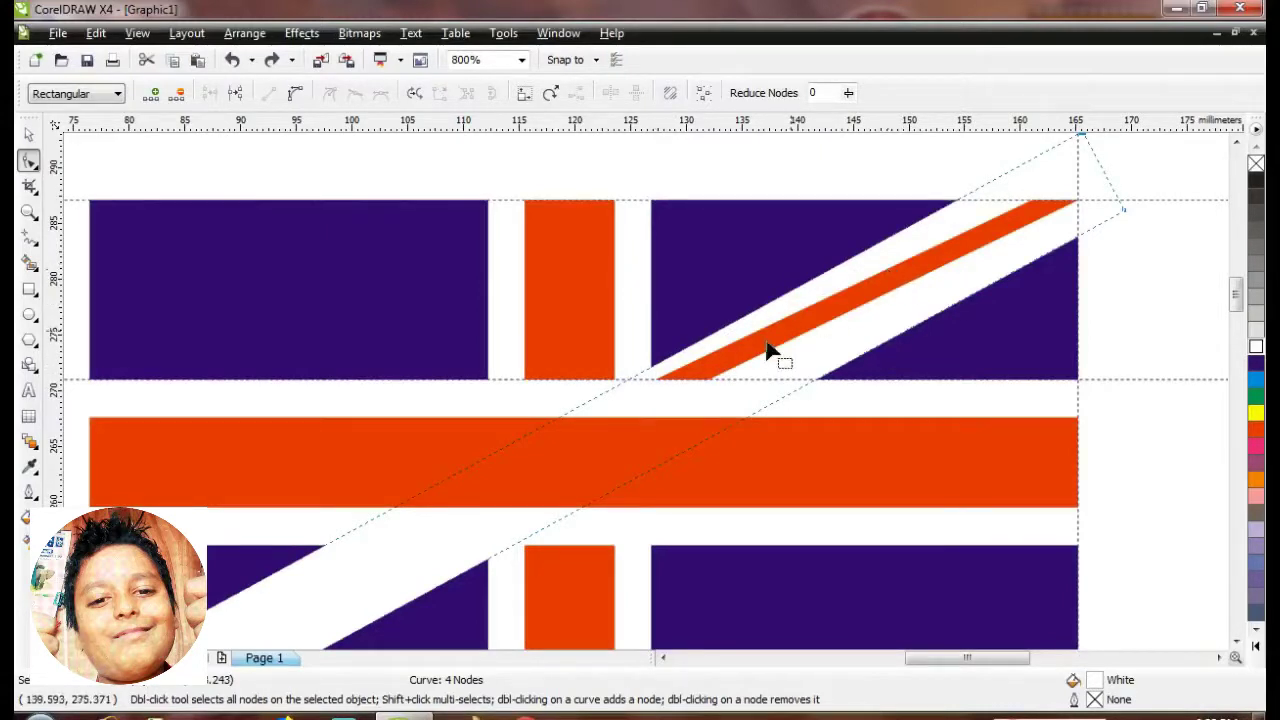
# Shift both lower nodes of the red diagonal together about 1.23 mm right along the horizontal guideline.
pyautogui.click(714, 373)
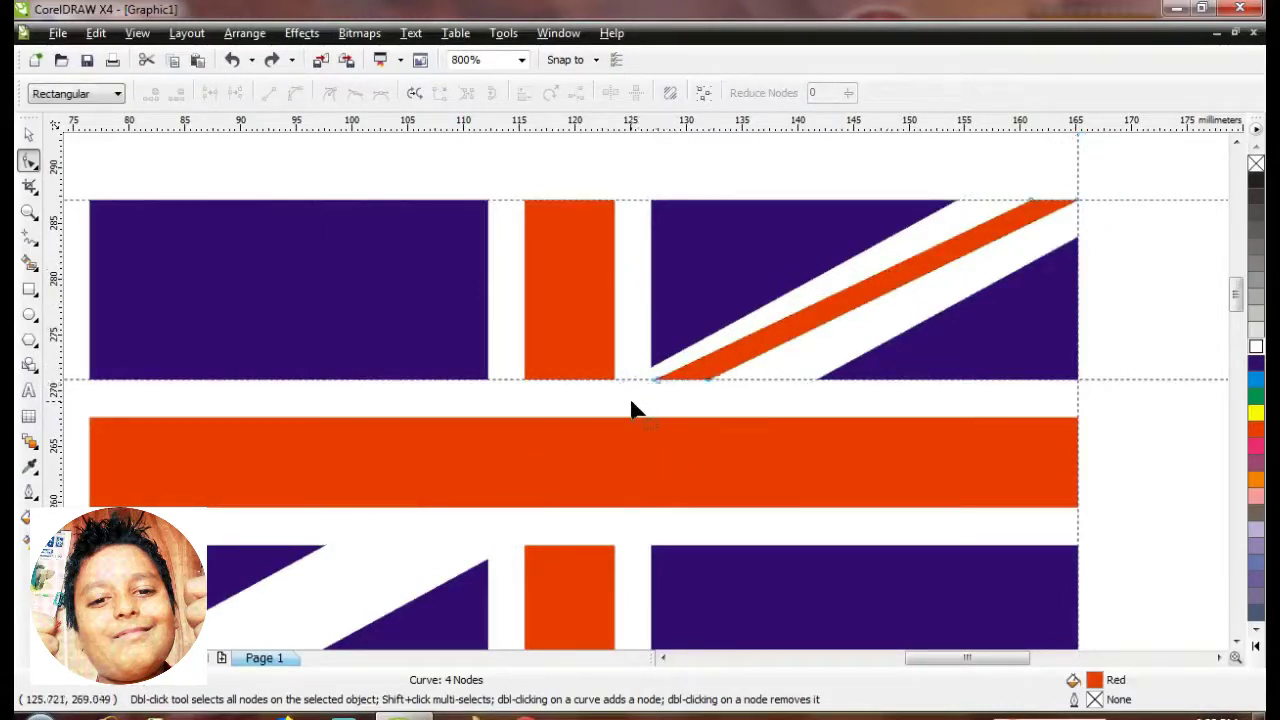
pyautogui.moveTo(632, 410); pyautogui.dragTo(757, 358)
pyautogui.moveTo(663, 383); pyautogui.dragTo(672, 390)
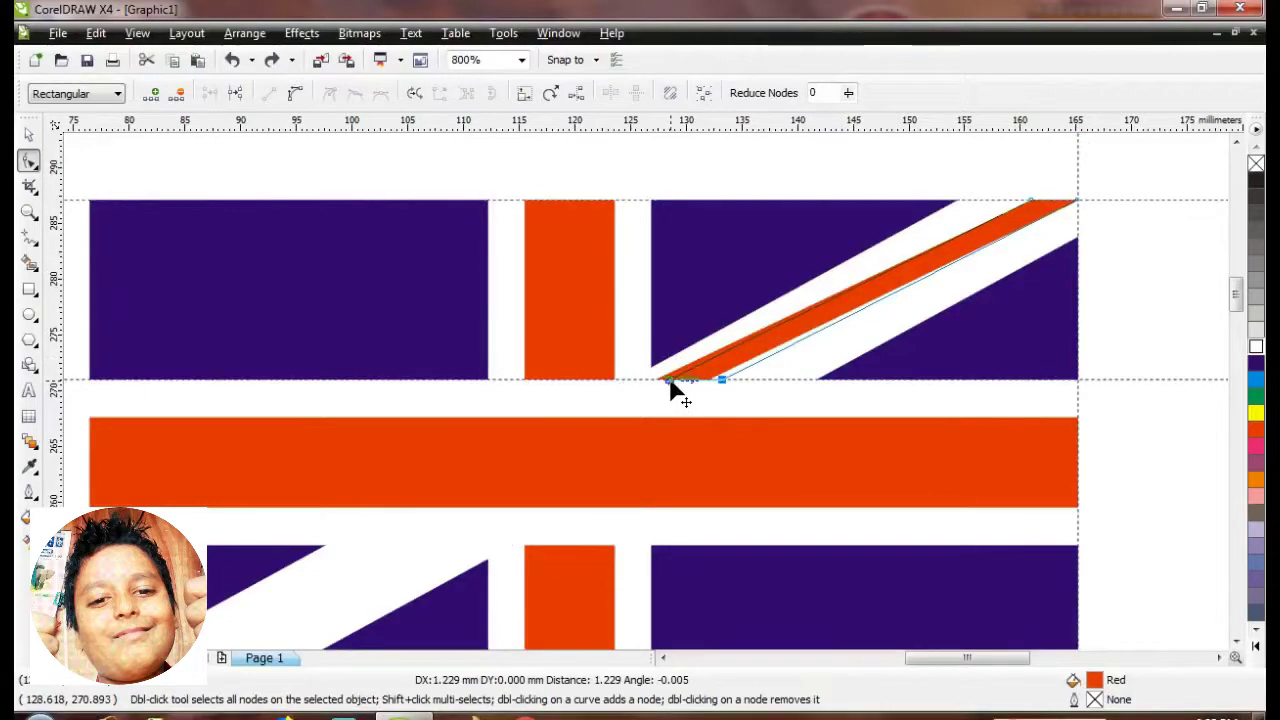
# Move the white diagonal's two upper outer nodes together to the right and slightly down, leaving a thinner white edge above the red band.
pyautogui.scroll(-1, 640, 400)
pyautogui.scroll(2, 645, 401)
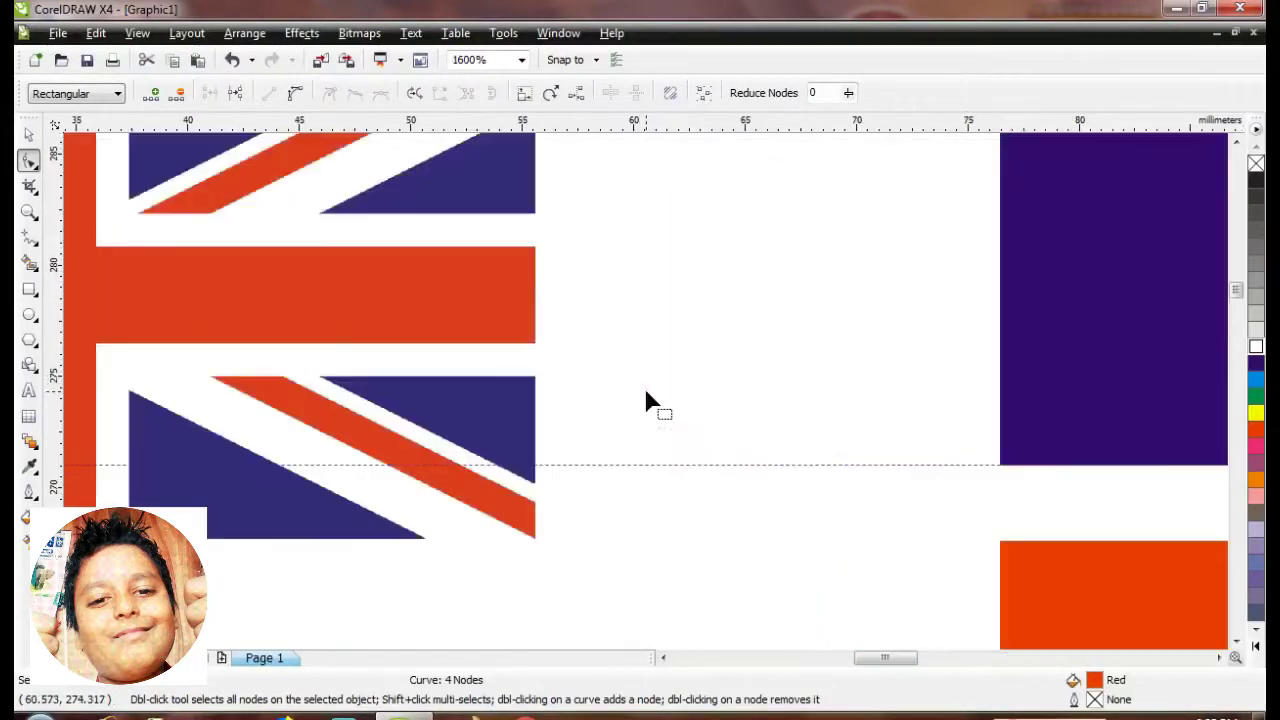
pyautogui.scroll(-3, 645, 380)
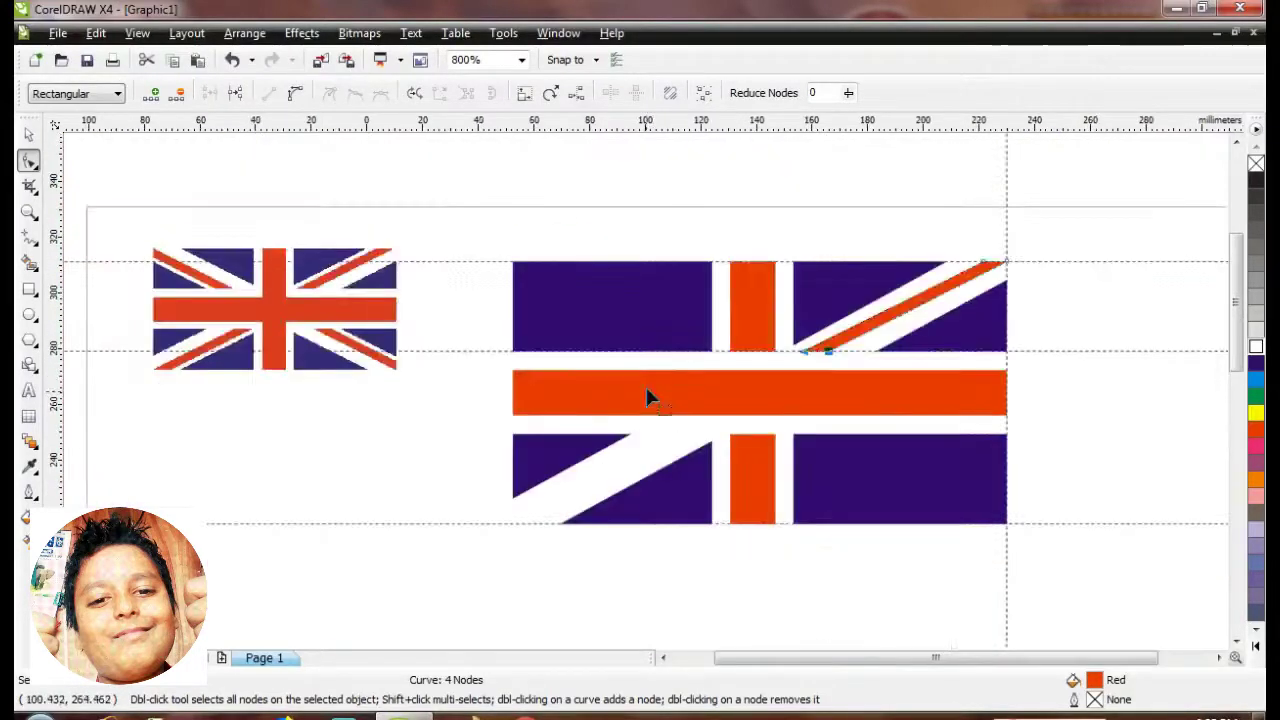
pyautogui.scroll(2, 650, 385)
pyautogui.scroll(1, 640, 340)
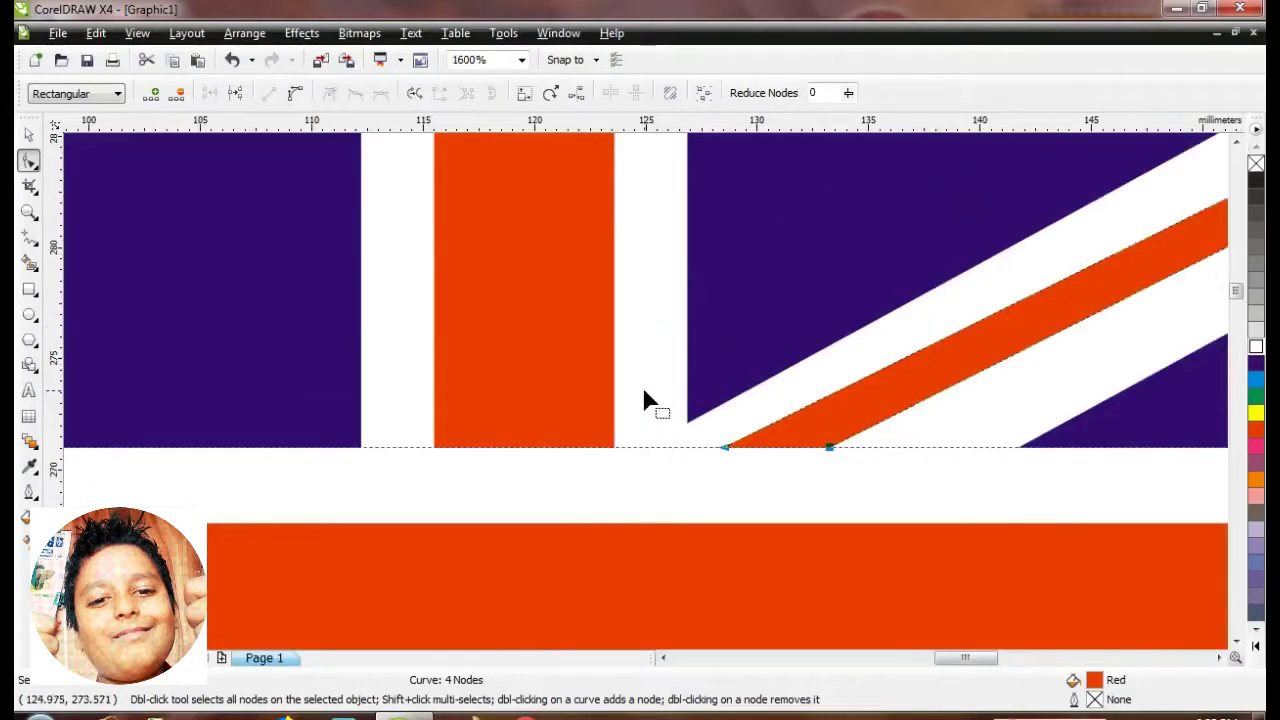
pyautogui.scroll(-1, 645, 400)
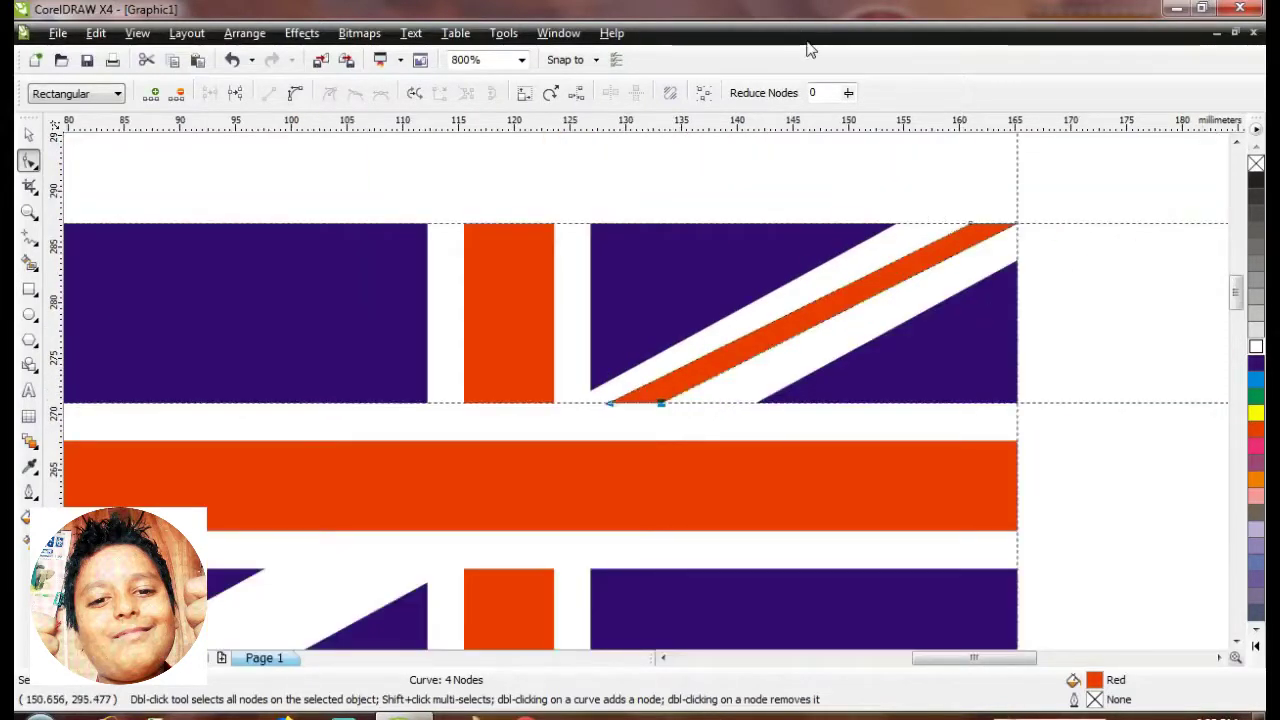
pyautogui.click(903, 243)
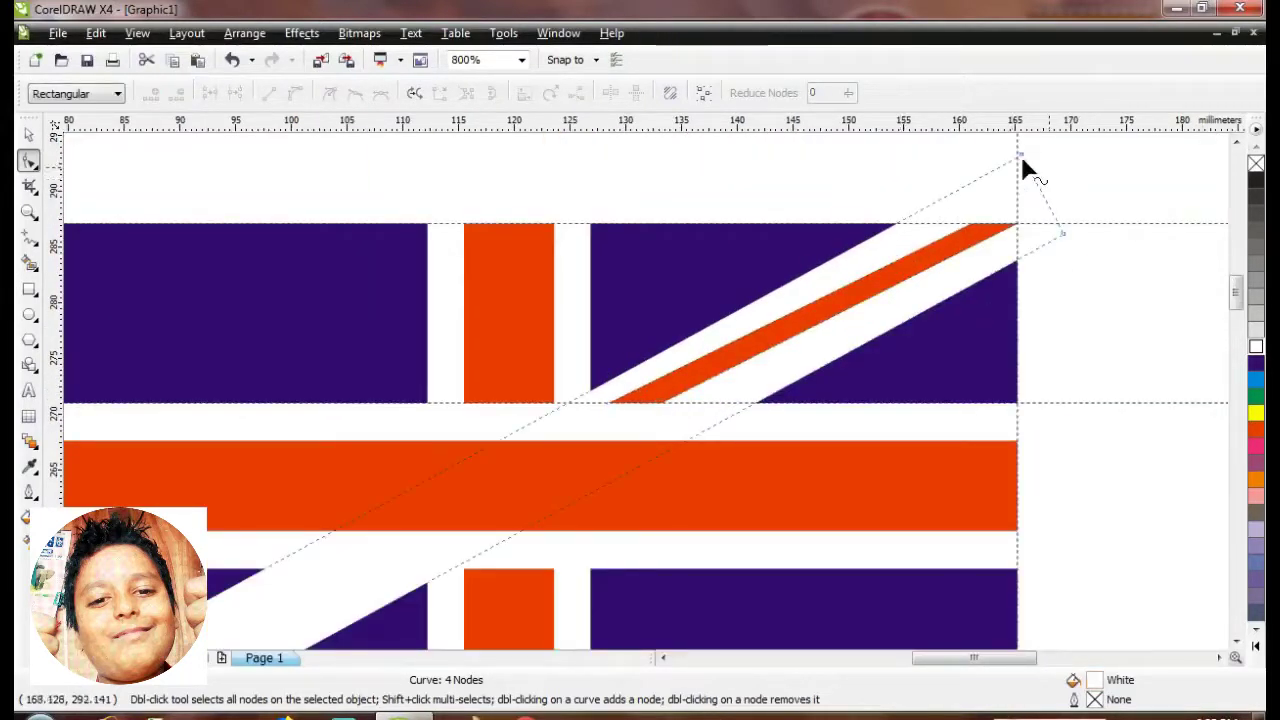
pyautogui.moveTo(996, 131); pyautogui.dragTo(1135, 265)
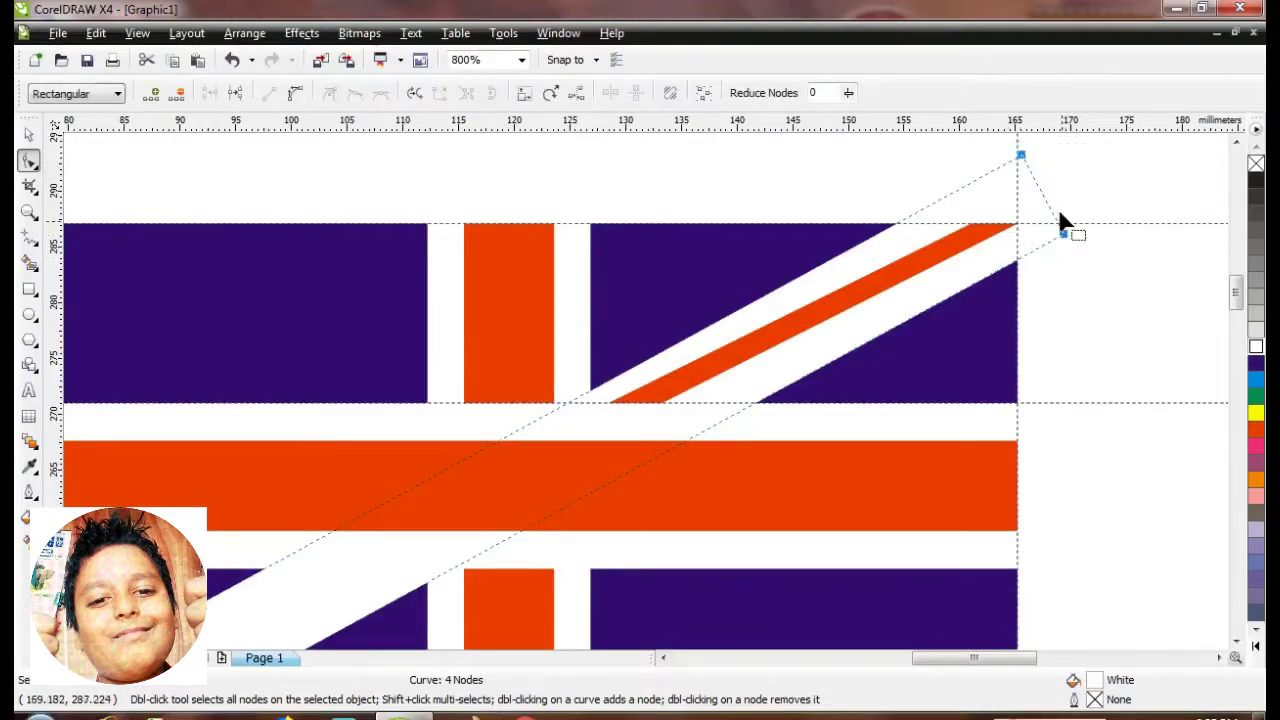
pyautogui.moveTo(1061, 214); pyautogui.dragTo(1086, 247)
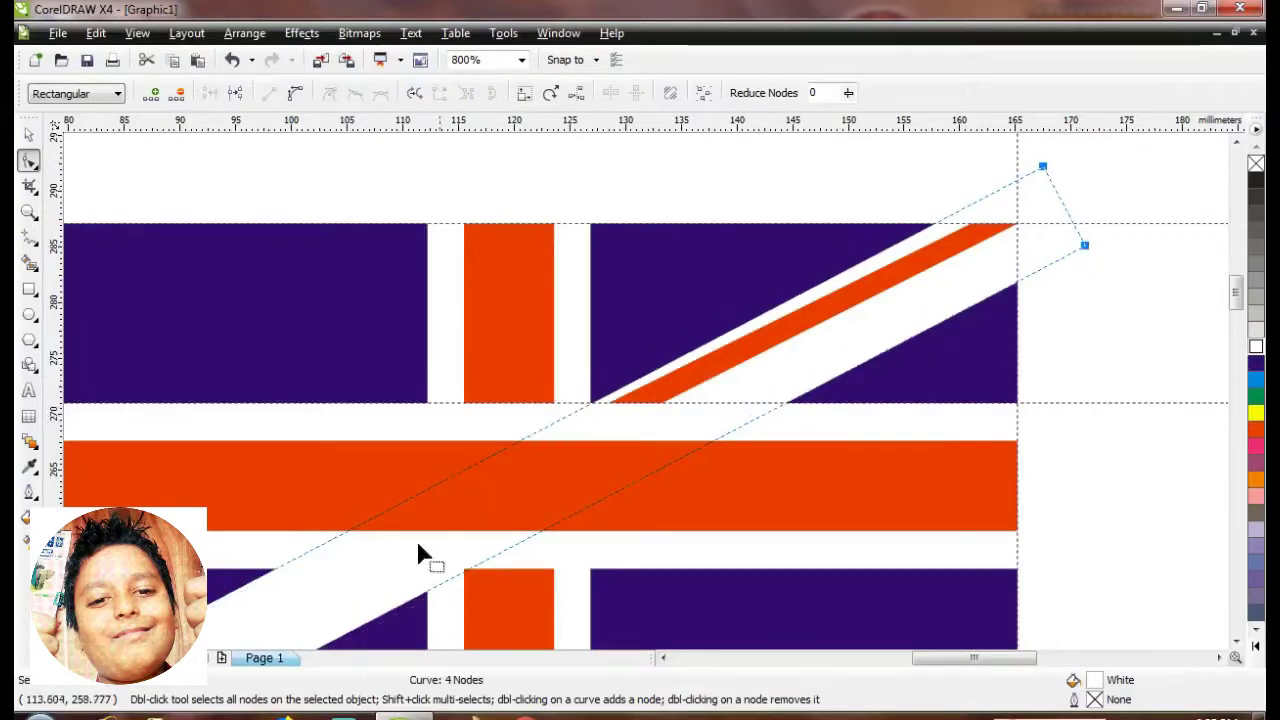
# Move the white diagonal's two lower outer nodes, beyond the flag's lower left corner, to match the shifted upper end.
pyautogui.scroll(-2, 606, 429)
pyautogui.scroll(1, 643, 452)
pyautogui.moveTo(660, 451); pyautogui.dragTo(611, 391)
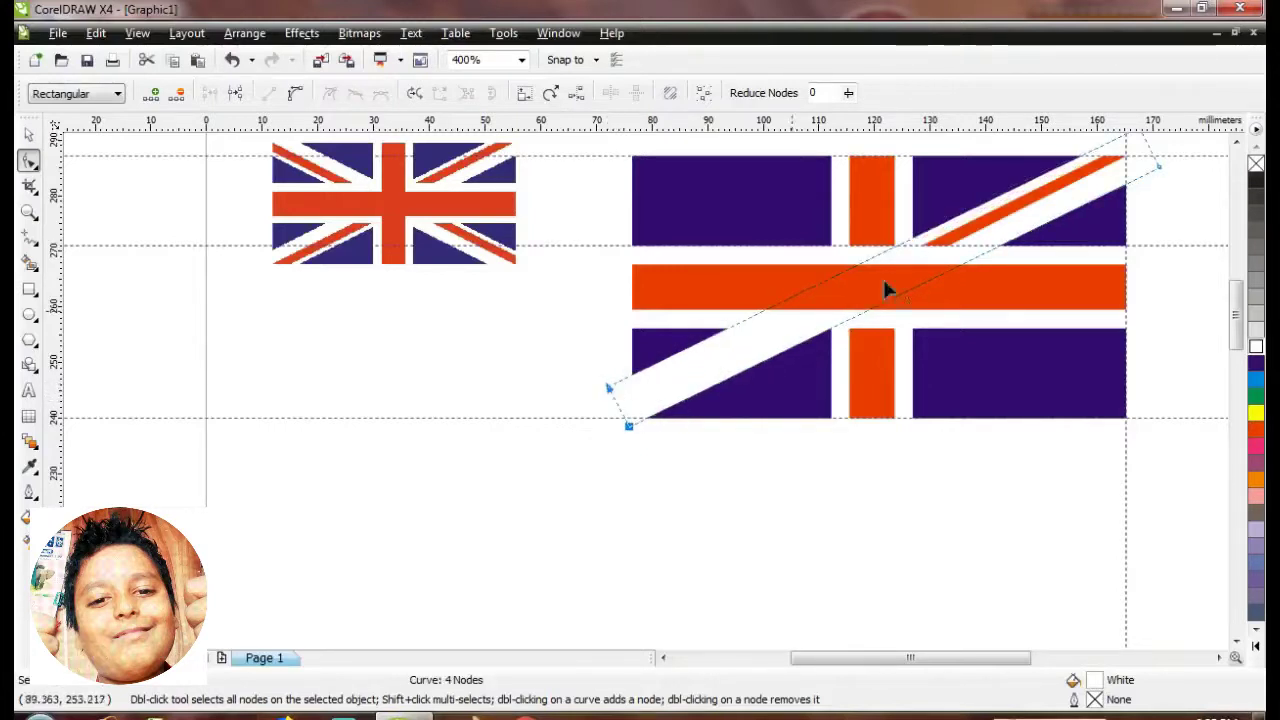
# Add a node on the inner end of the upper right white diagonal and move it to the blue quarter's lower inner corner.
pyautogui.scroll(2, 660, 412)
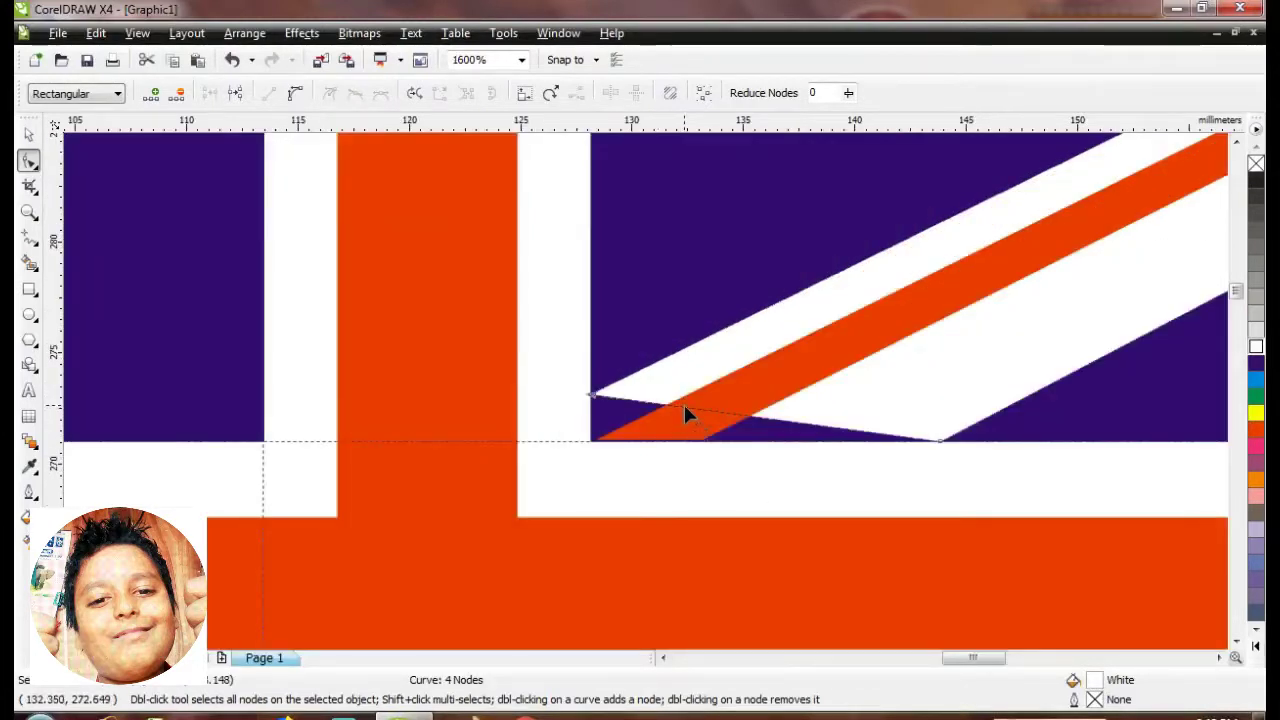
pyautogui.doubleClick(685, 408)
pyautogui.moveTo(685, 410); pyautogui.dragTo(591, 447)
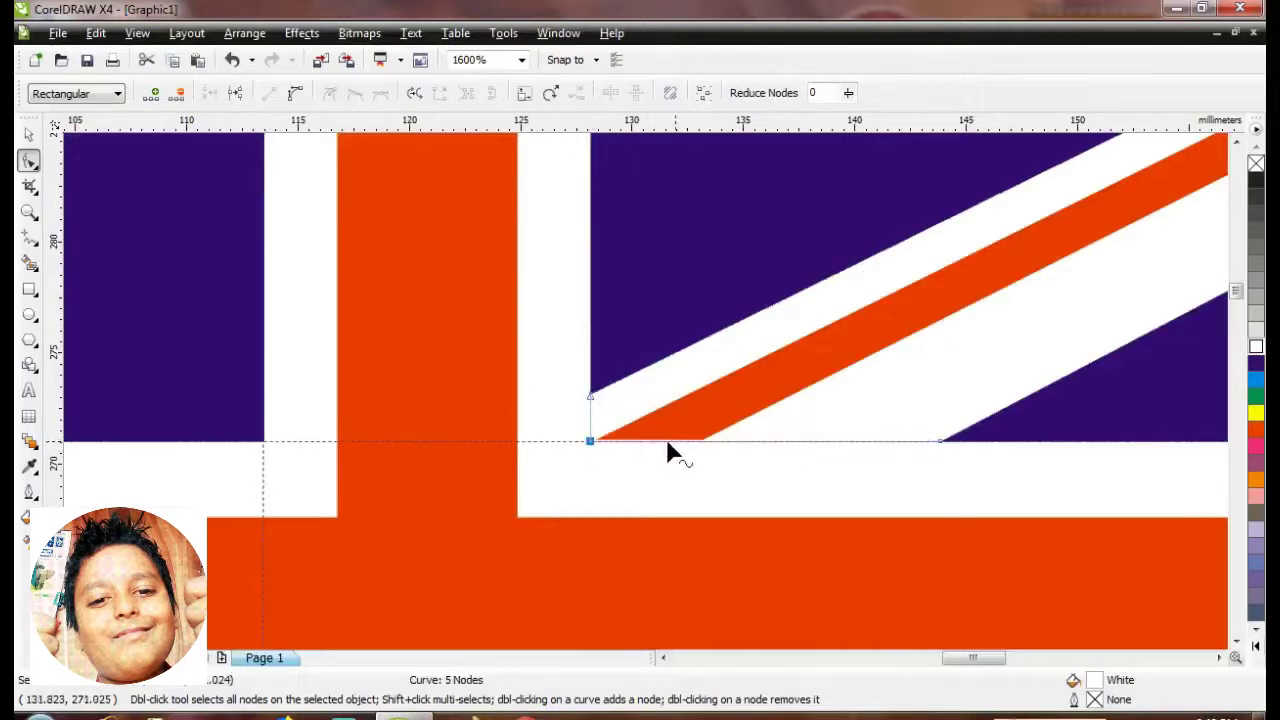
# Narrow the white diagonal by moving its lower right node left along the guideline and its outer right node slightly up and left.
pyautogui.scroll(-1, 691, 444)
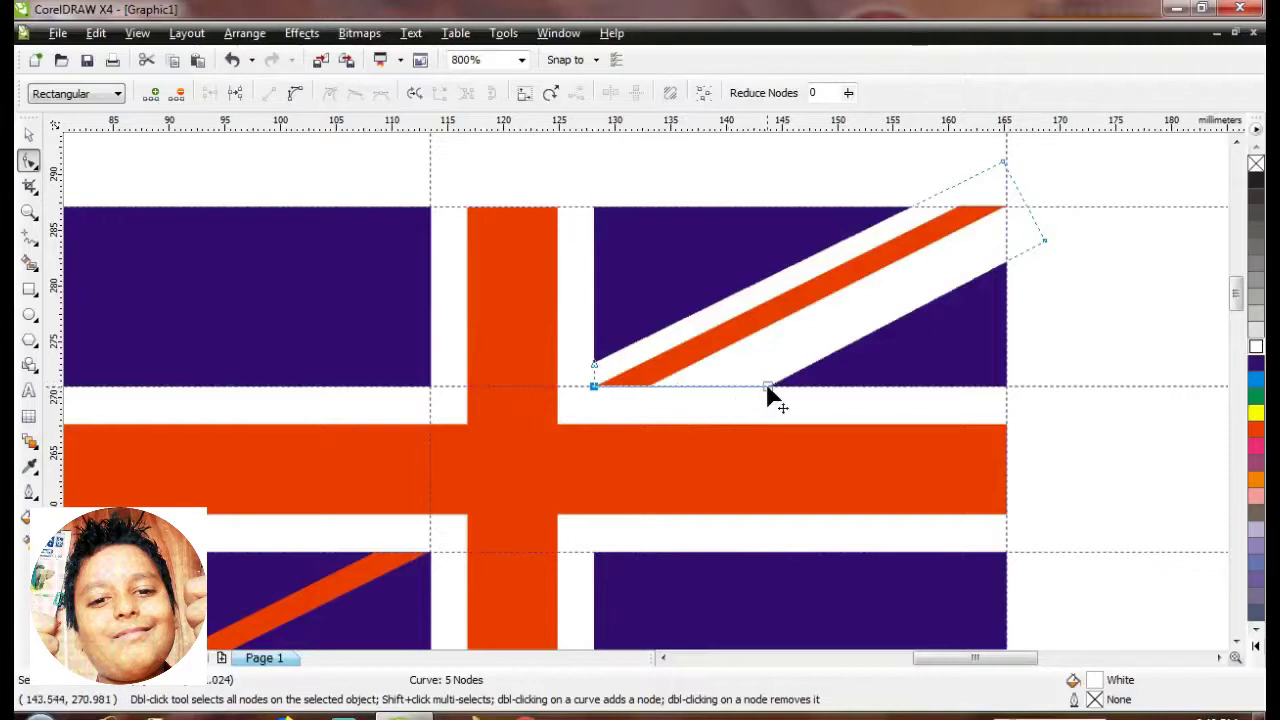
pyautogui.moveTo(767, 387); pyautogui.dragTo(731, 400)
pyautogui.moveTo(1045, 243); pyautogui.dragTo(1036, 233)
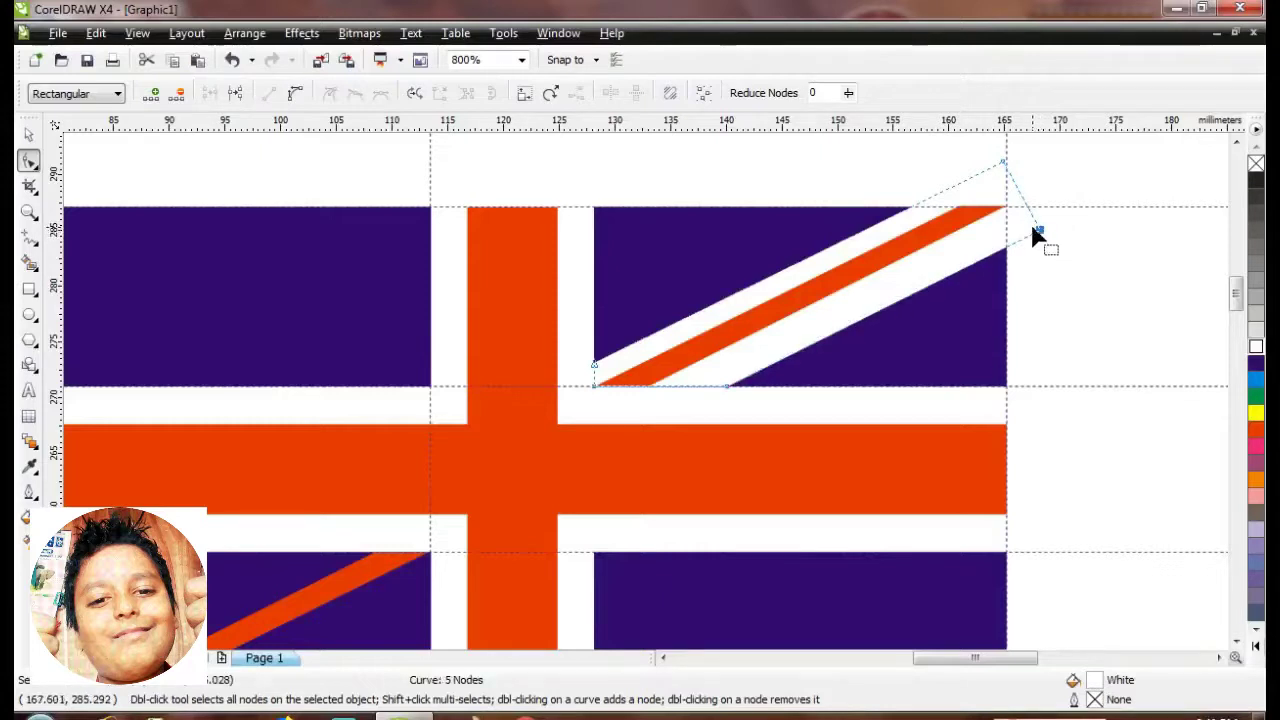
# Replace the white diagonal's protruding tip node with a node on its upper edge and another just outside the flag's upper right corner.
pyautogui.click(1004, 166)
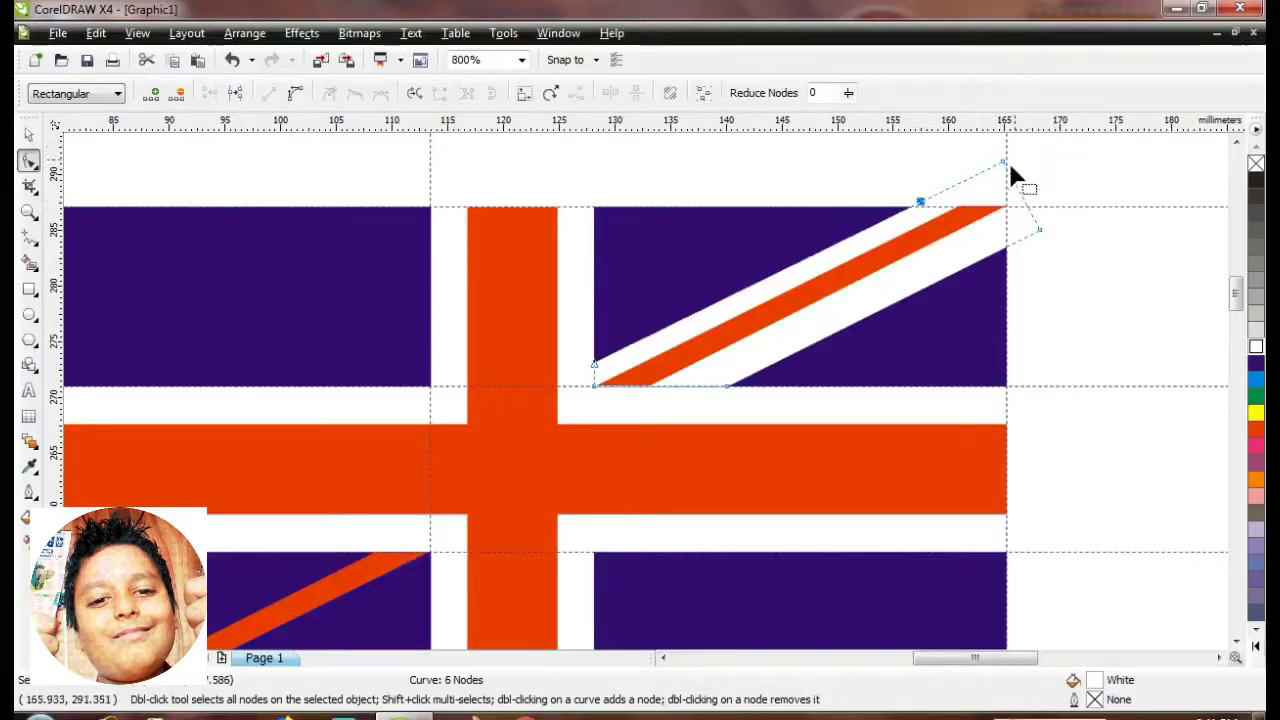
pyautogui.hotkey('ctrl', 'z')
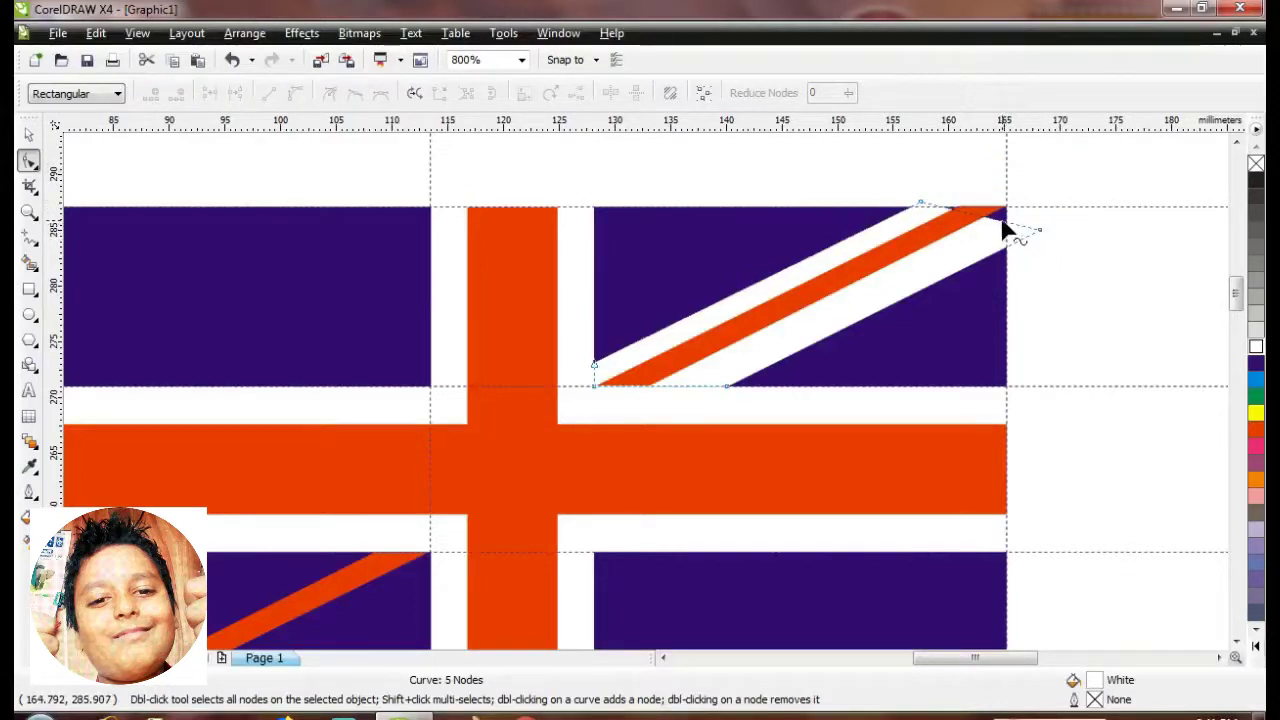
pyautogui.moveTo(1002, 220); pyautogui.dragTo(1018, 196)
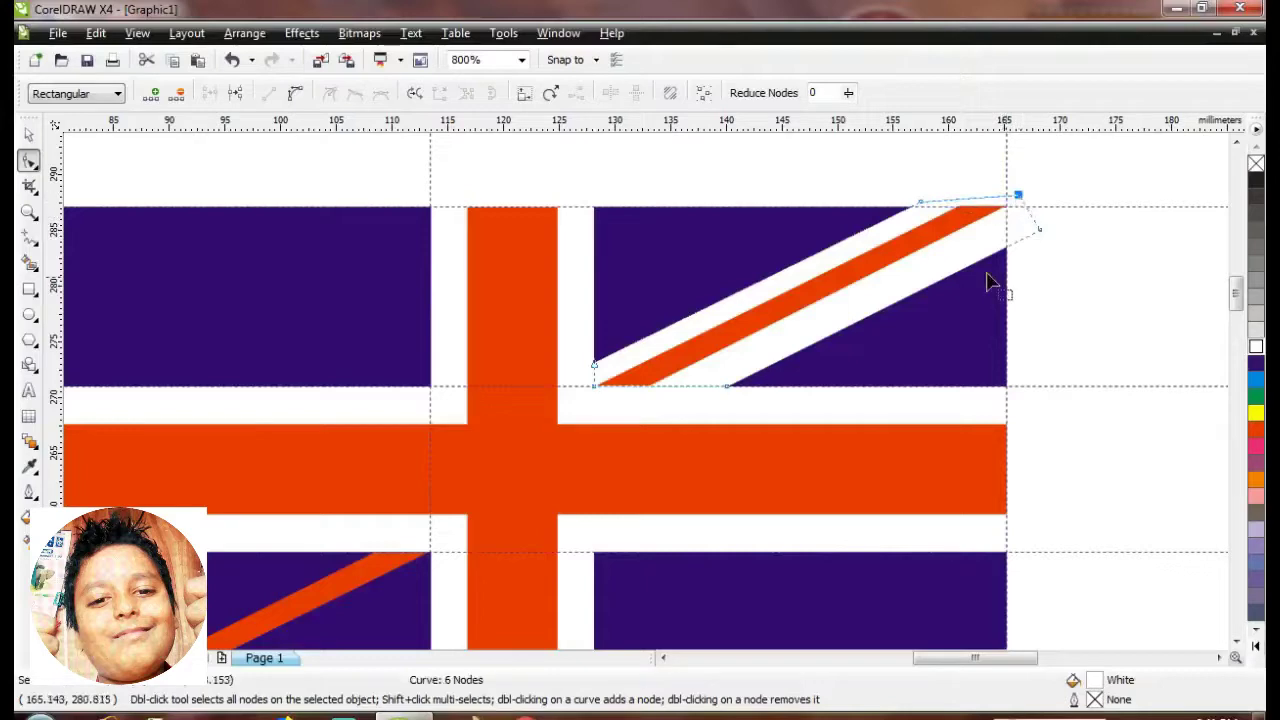
# Remove the red diagonal in the lower left quarter and group the white and red diagonals in the upper right quarter.
pyautogui.scroll(-2, 645, 400)
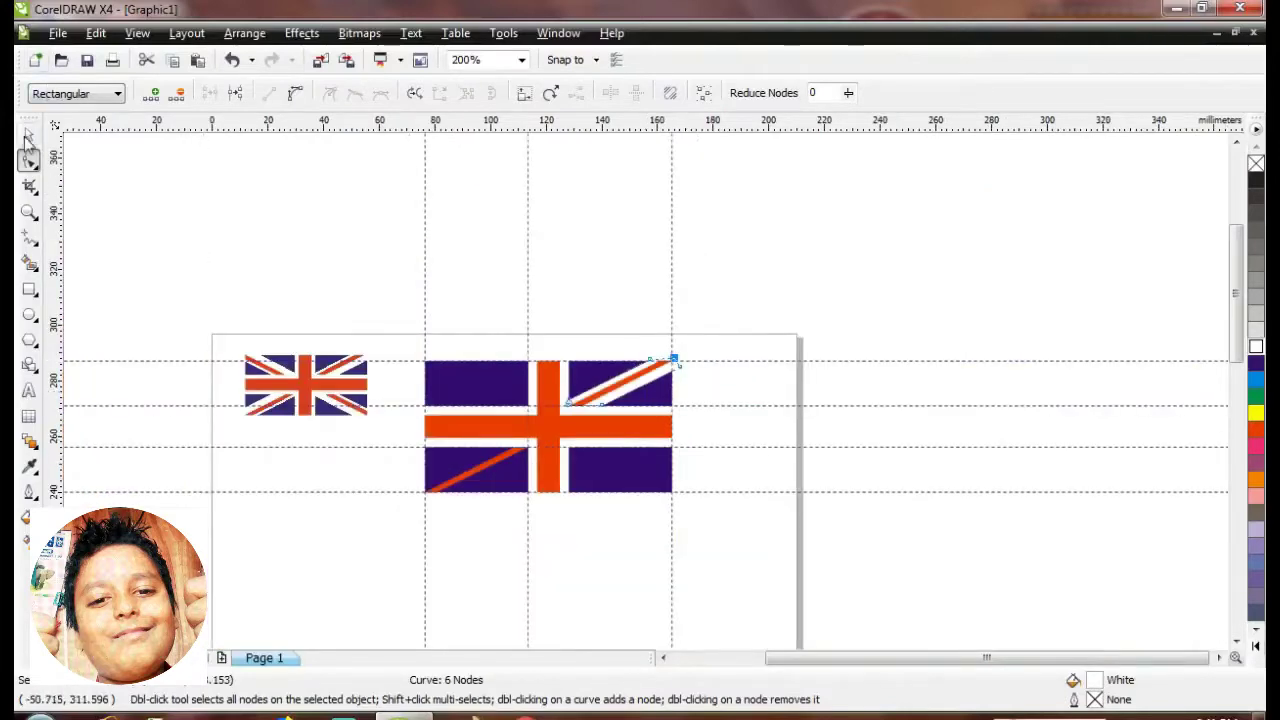
pyautogui.click(28, 136)
pyautogui.keyDown('shift'); pyautogui.click(478, 490); pyautogui.keyUp('shift')
pyautogui.hotkey('ctrl', 'g')
# Duplicate the grouped diagonals and place the horizontally mirrored copy over the upper left blue quarter.
pyautogui.scroll(1, 373, 520)
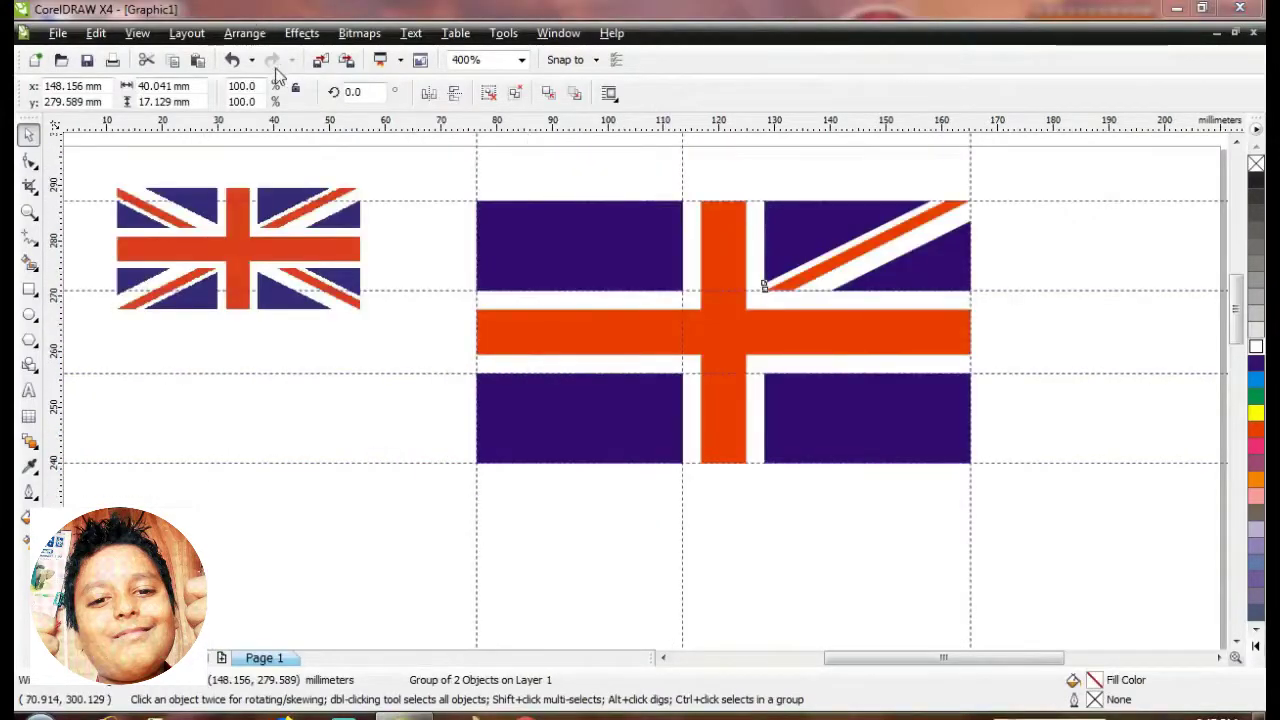
pyautogui.click(174, 61)
pyautogui.click(199, 61)
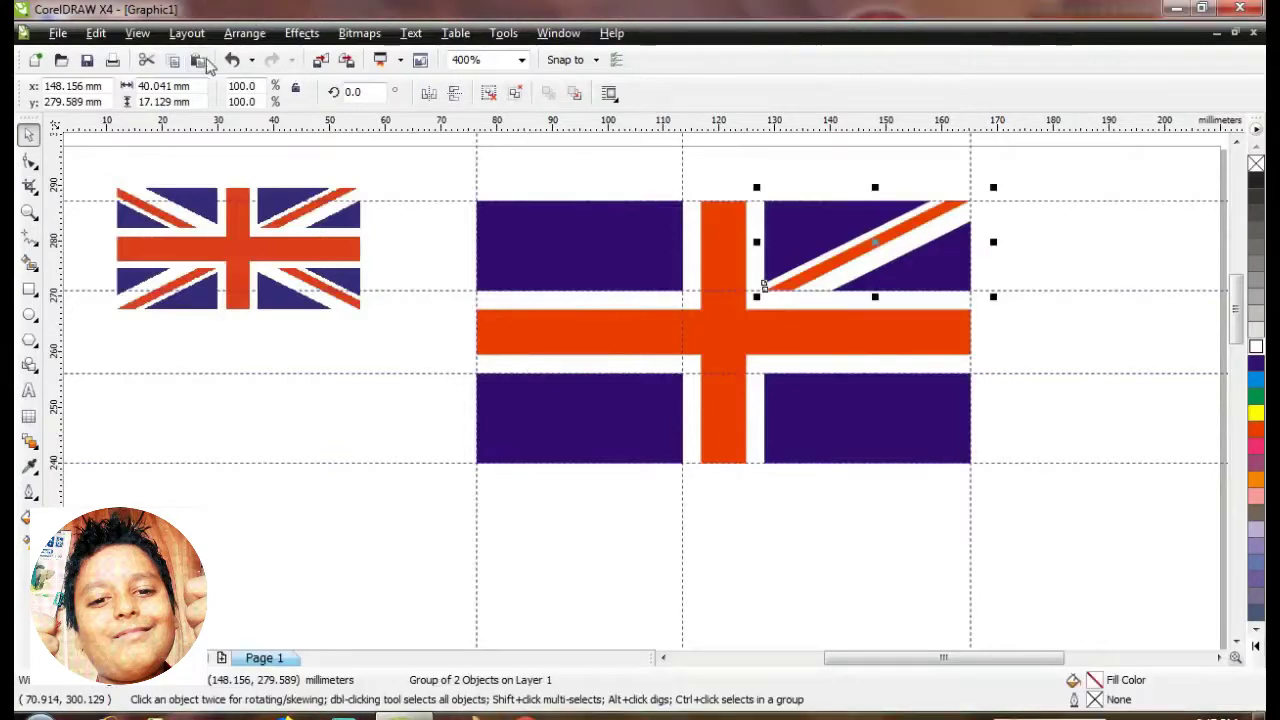
pyautogui.click(430, 93)
pyautogui.moveTo(878, 252); pyautogui.dragTo(586, 263)
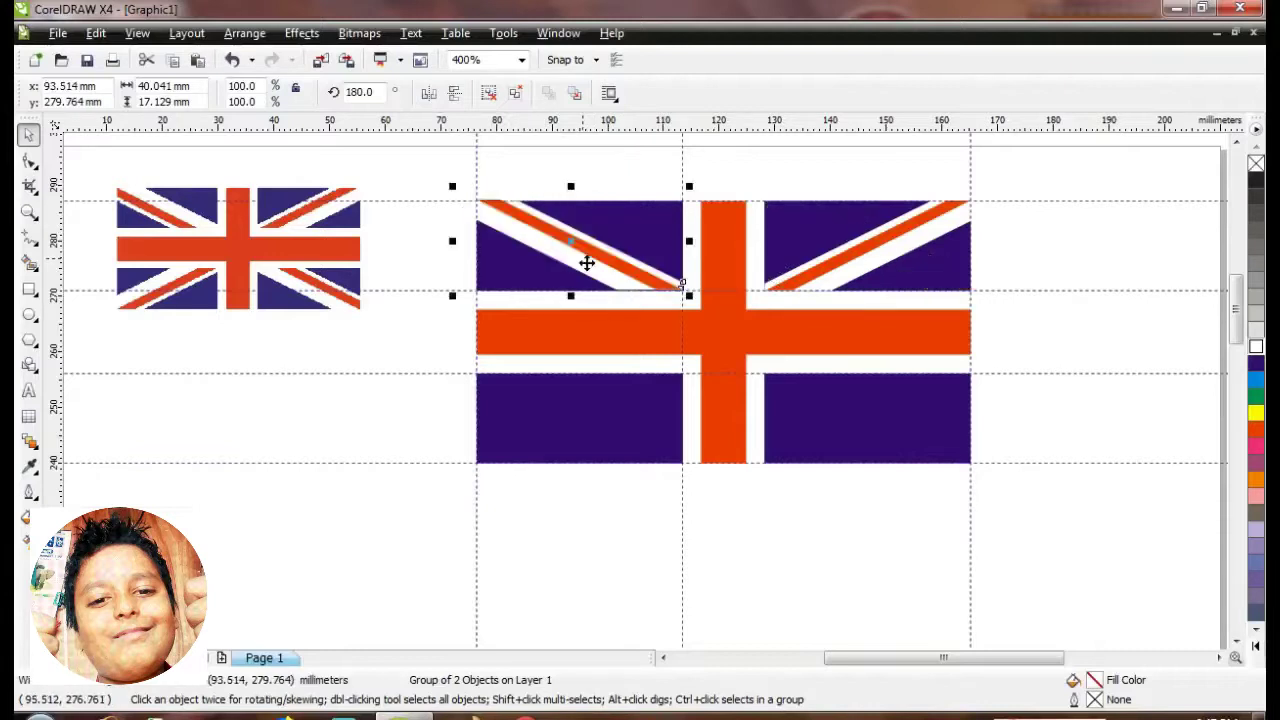
# Move the mirrored group slightly down so its lower edge meets the horizontal guideline at the blue quarter's bottom.
pyautogui.scroll(1, 613, 278)
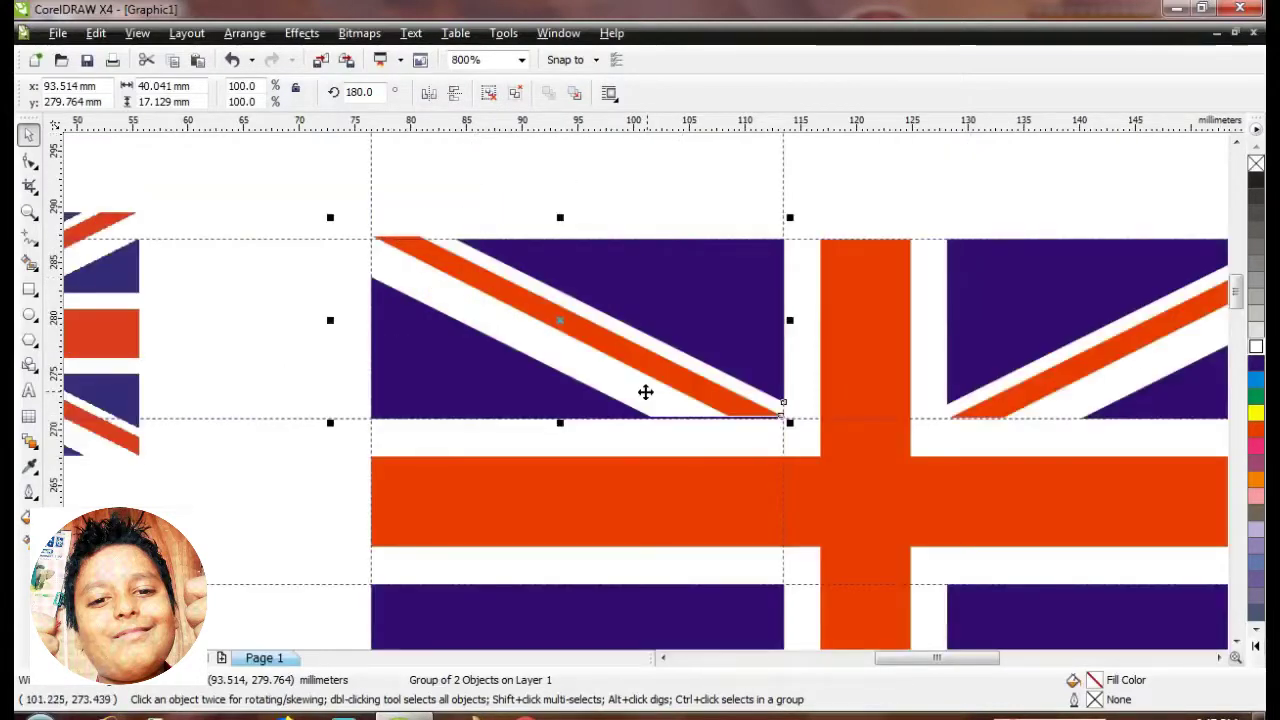
pyautogui.scroll(2, 647, 400)
pyautogui.scroll(2, 646, 400)
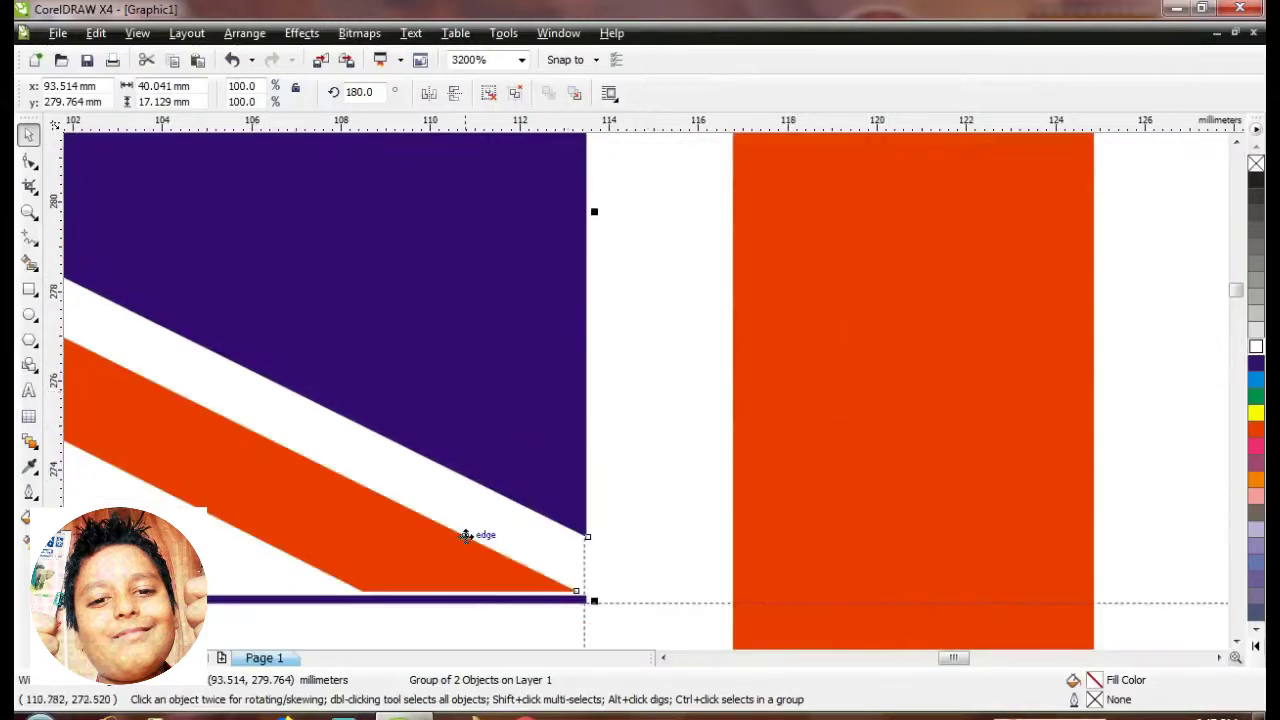
pyautogui.moveTo(466, 534); pyautogui.dragTo(464, 545)
pyautogui.scroll(-1, 464, 545)
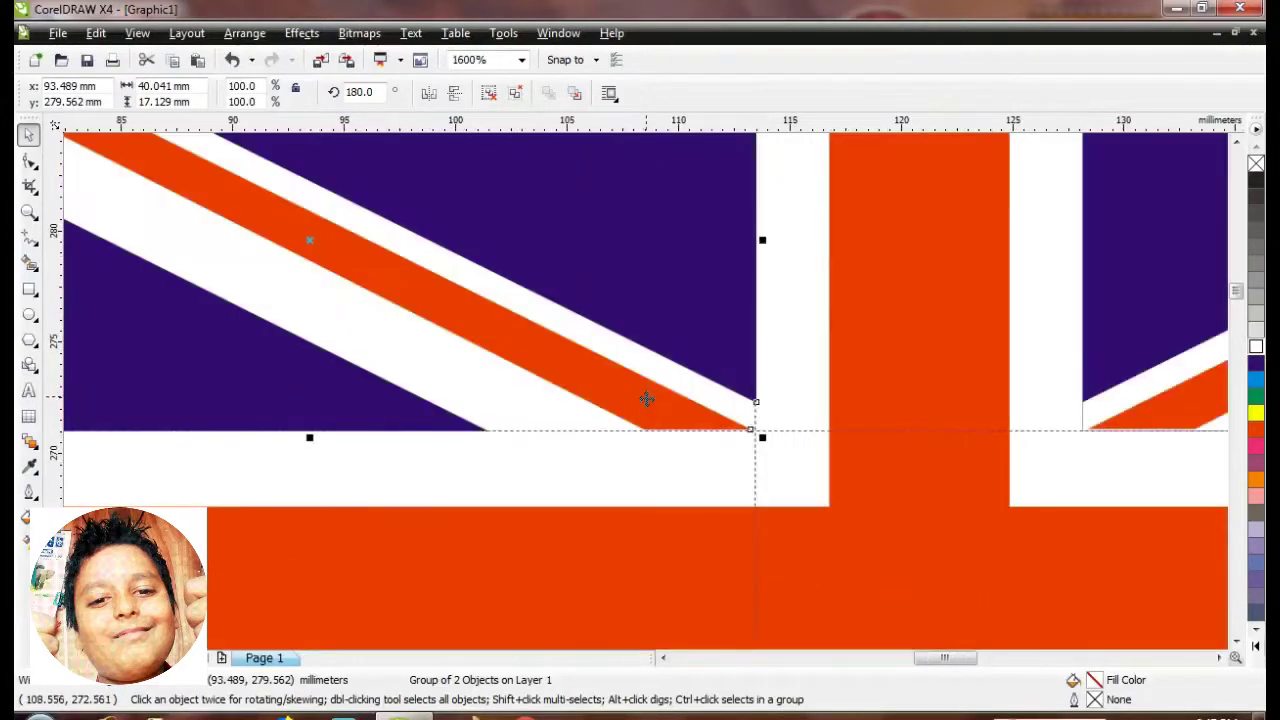
# Select only the red band inside the upper left group and nudge it left until its upper right node passes just beyond the flag's left edge.
pyautogui.scroll(-1, 630, 400)
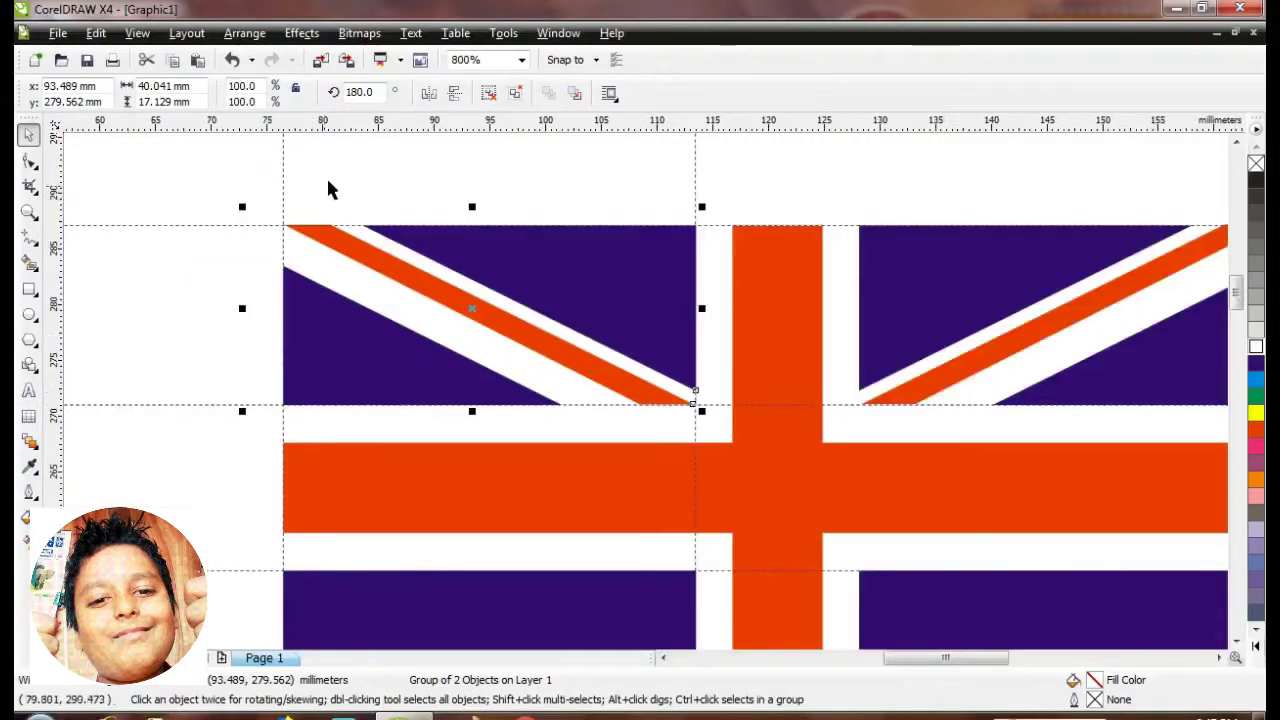
pyautogui.press('Escape')
pyautogui.keyDown('ctrl'); pyautogui.click(388, 260); pyautogui.keyUp('ctrl')
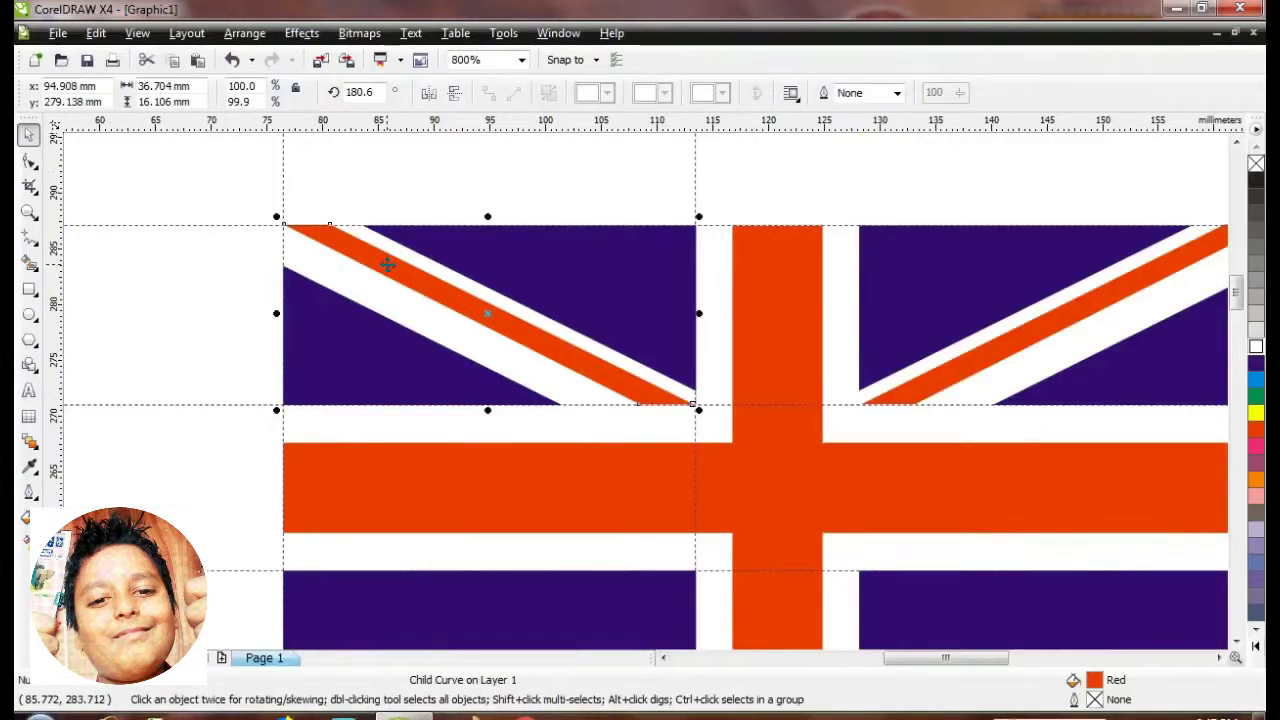
pyautogui.click(389, 260)
pyautogui.keyDown('ctrl'); pyautogui.click(388, 262); pyautogui.keyUp('ctrl')
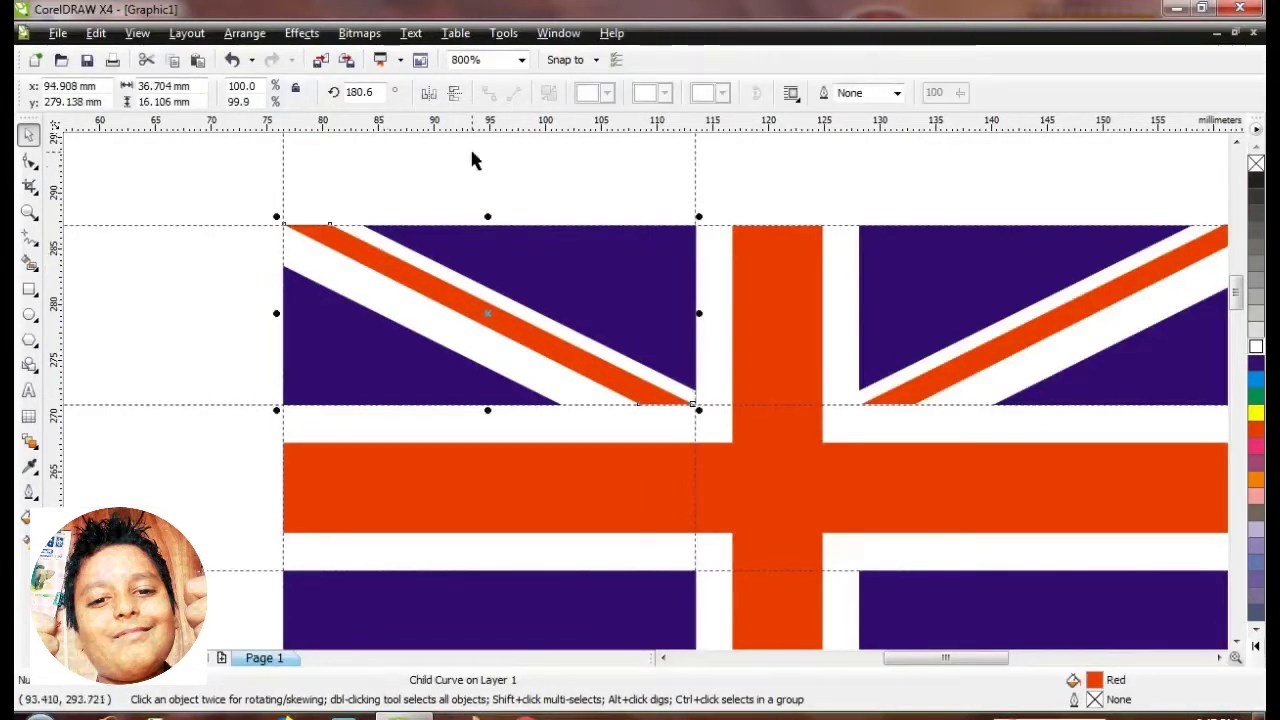
pyautogui.press('Left')
pyautogui.press('Left')
pyautogui.press('Left')
pyautogui.press('Left')
pyautogui.press('Left')
pyautogui.press('Left')
pyautogui.press('Left')
pyautogui.press('Left')
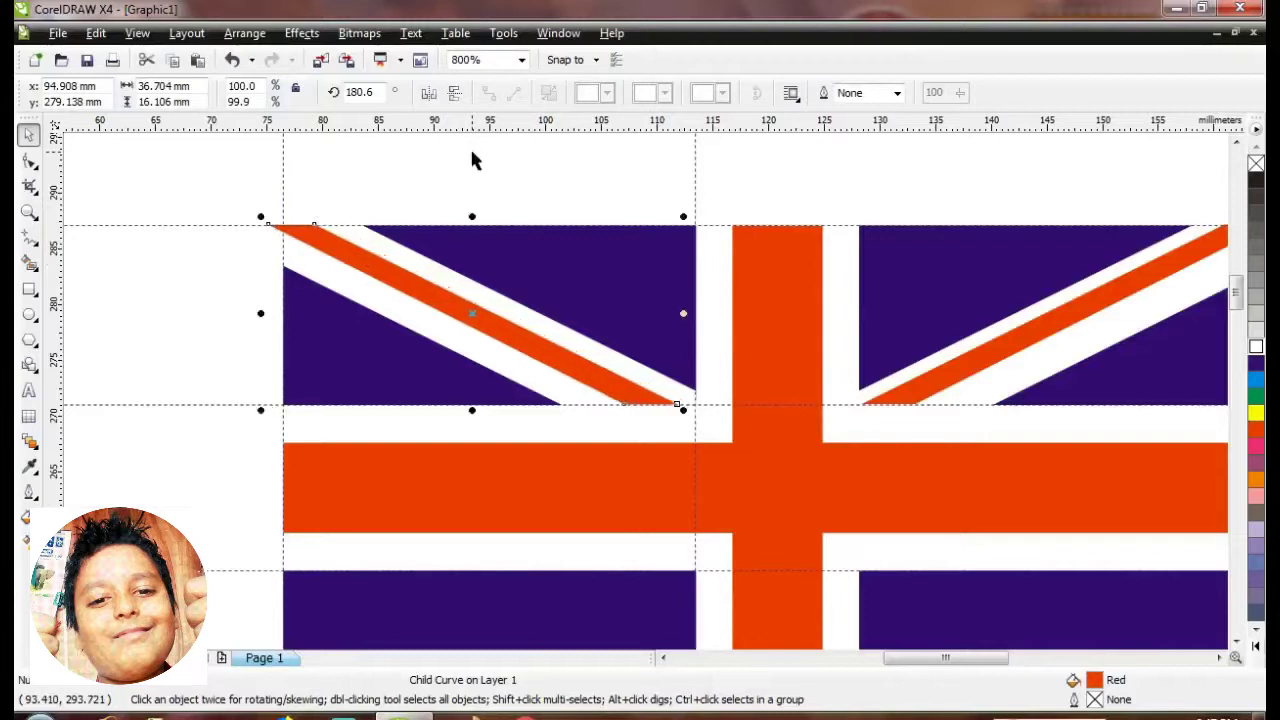
pyautogui.press('Left')
pyautogui.press('Left')
pyautogui.press('Left')
pyautogui.press('Left')
pyautogui.press('Left')
pyautogui.press('Left')
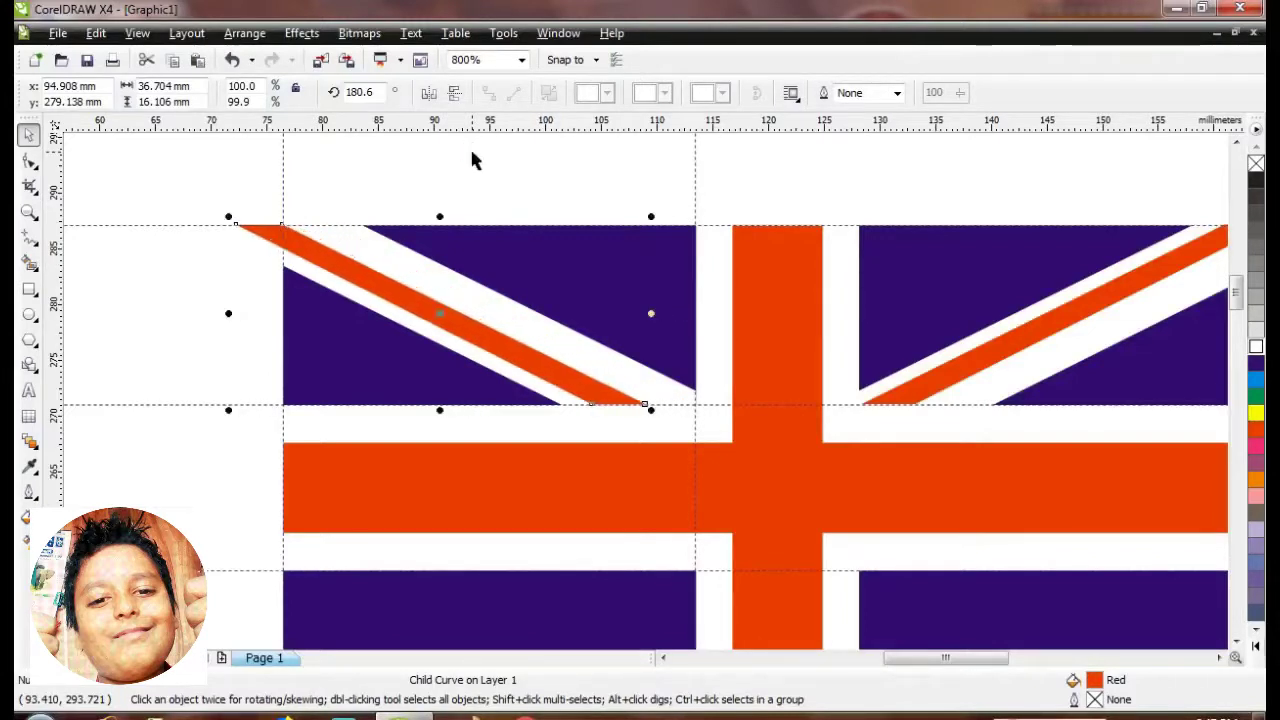
pyautogui.press('Left')
pyautogui.press('Left')
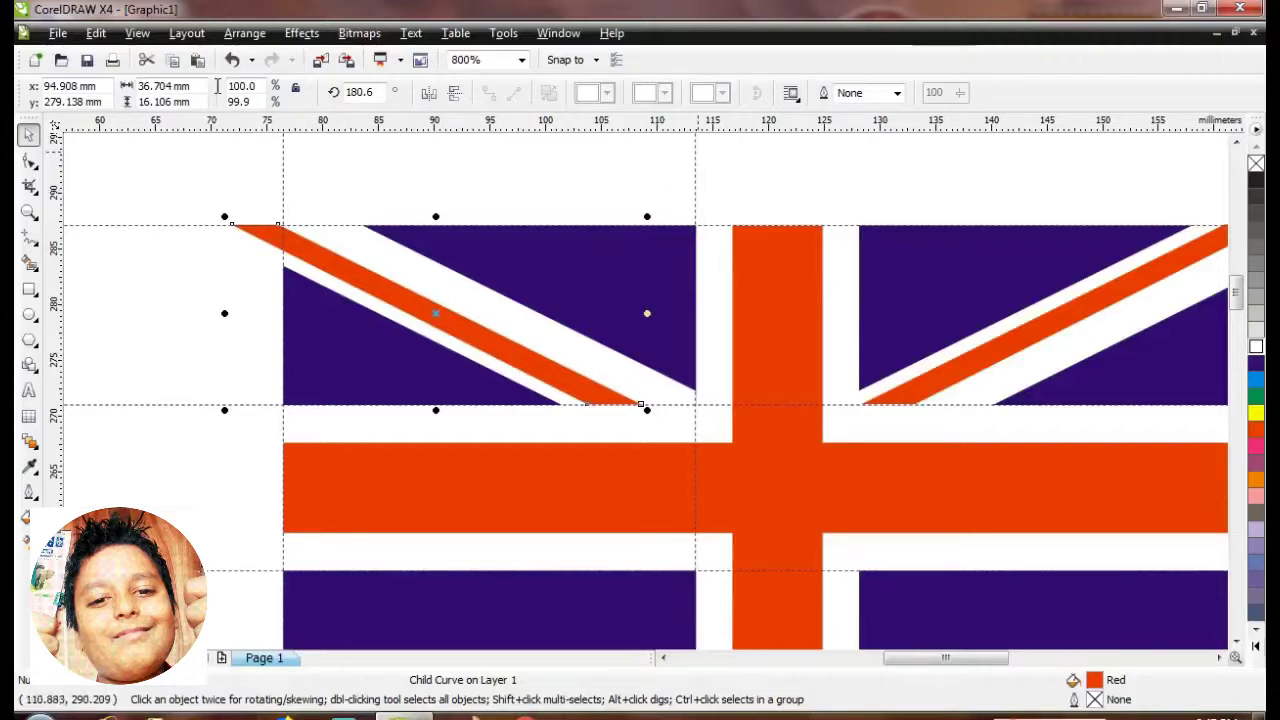
# Trim the red band at the flag's left edge by moving its upper right node to the corner and its outer node onto the vertical guideline.
pyautogui.scroll(1, 283, 233)
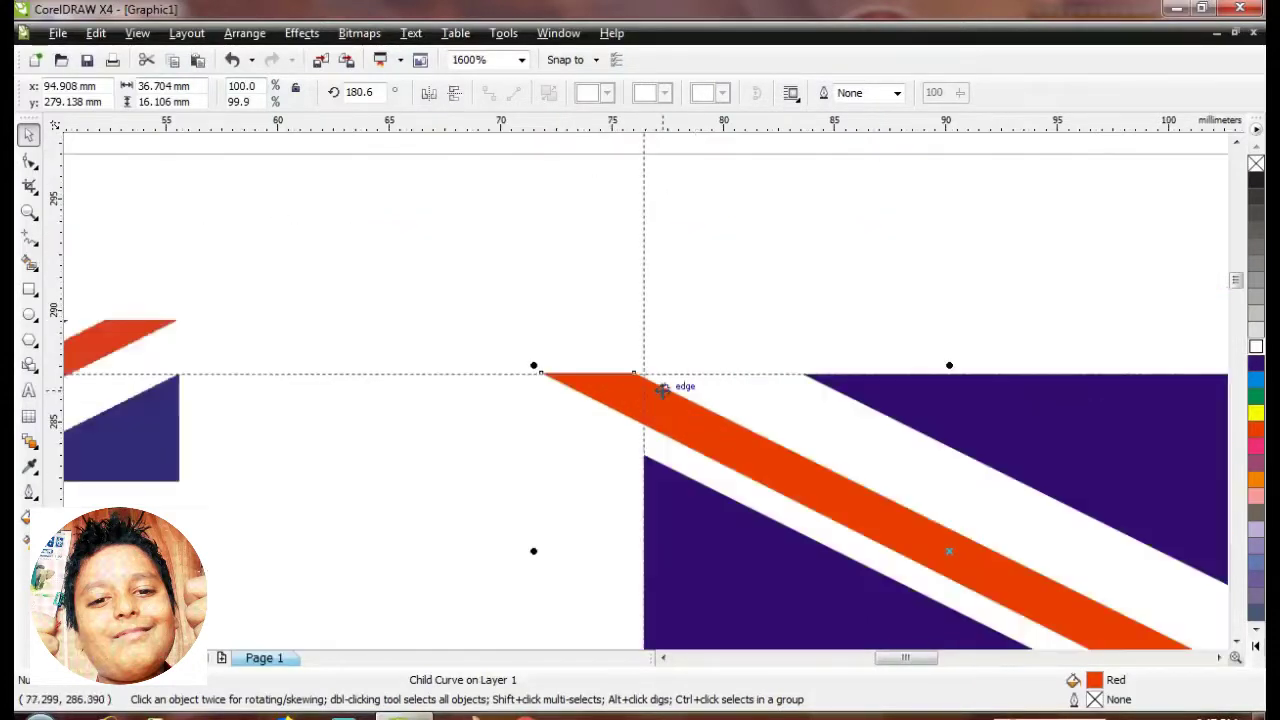
pyautogui.click(30, 163)
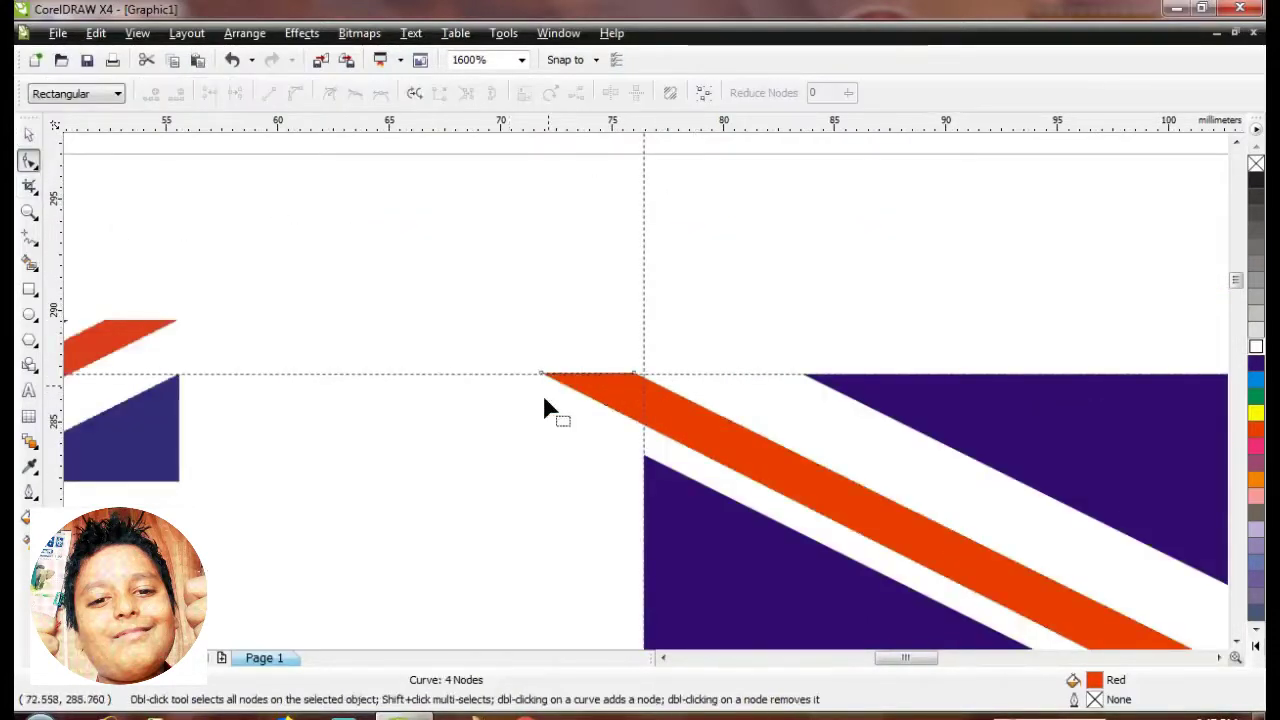
pyautogui.moveTo(635, 373); pyautogui.dragTo(644, 374)
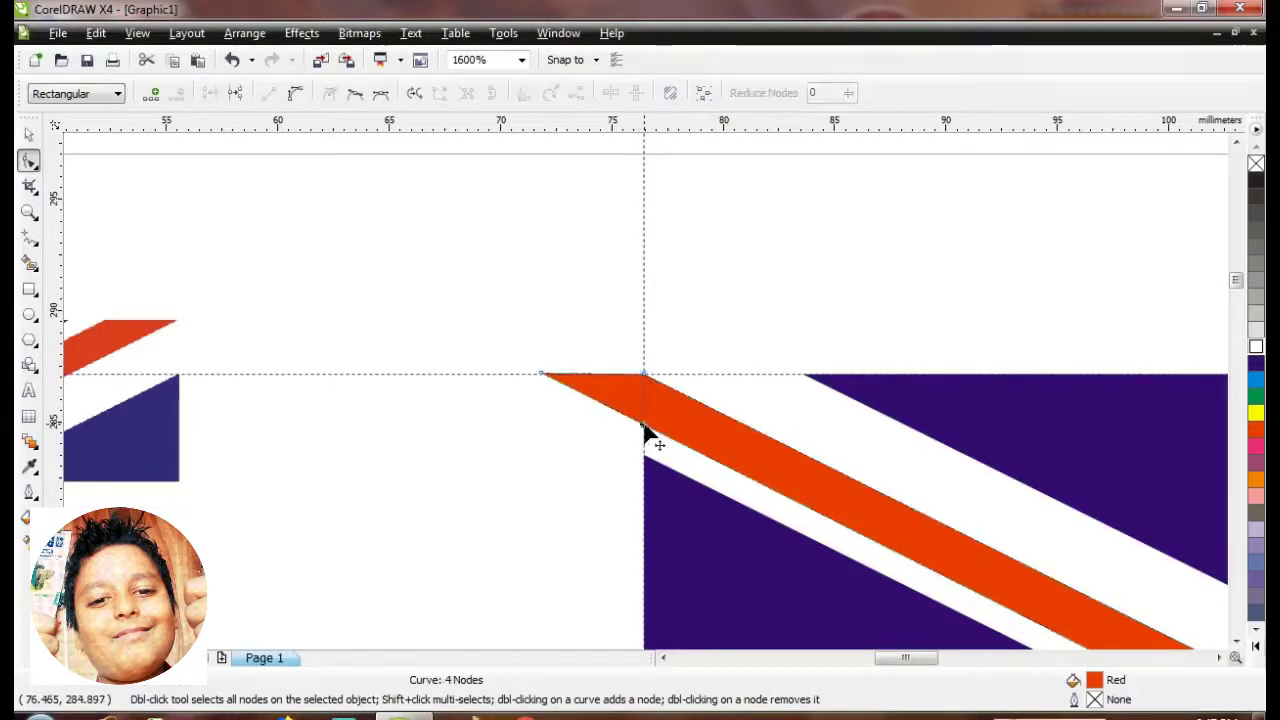
pyautogui.moveTo(541, 375); pyautogui.dragTo(644, 376)
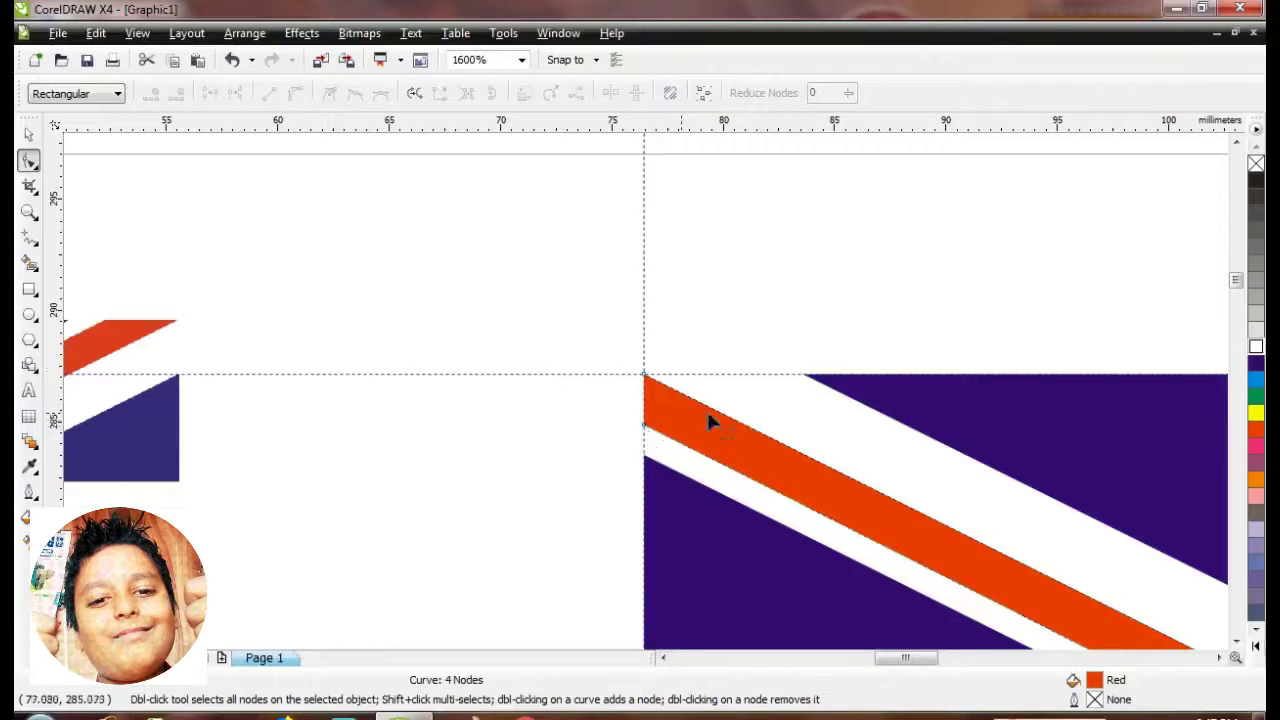
# Select the diagonals in the upper left and upper right quarters together and group them.
pyautogui.scroll(-3, 708, 422)
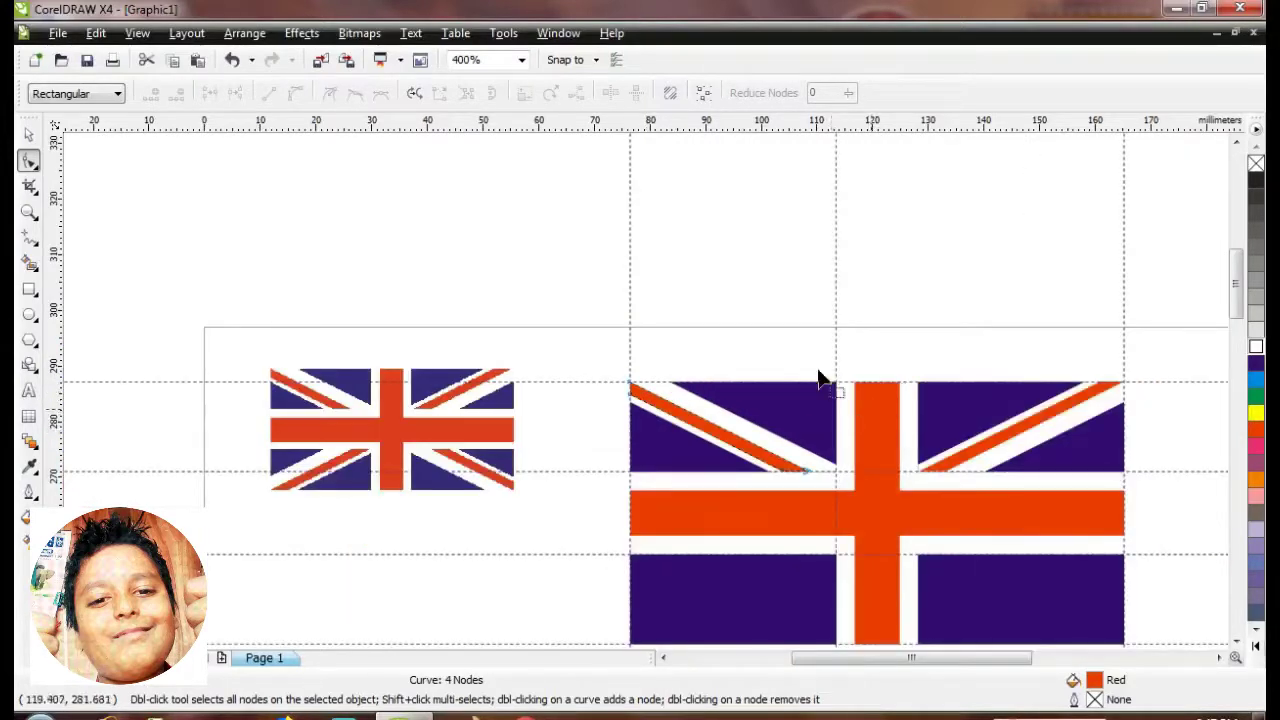
pyautogui.click(27, 136)
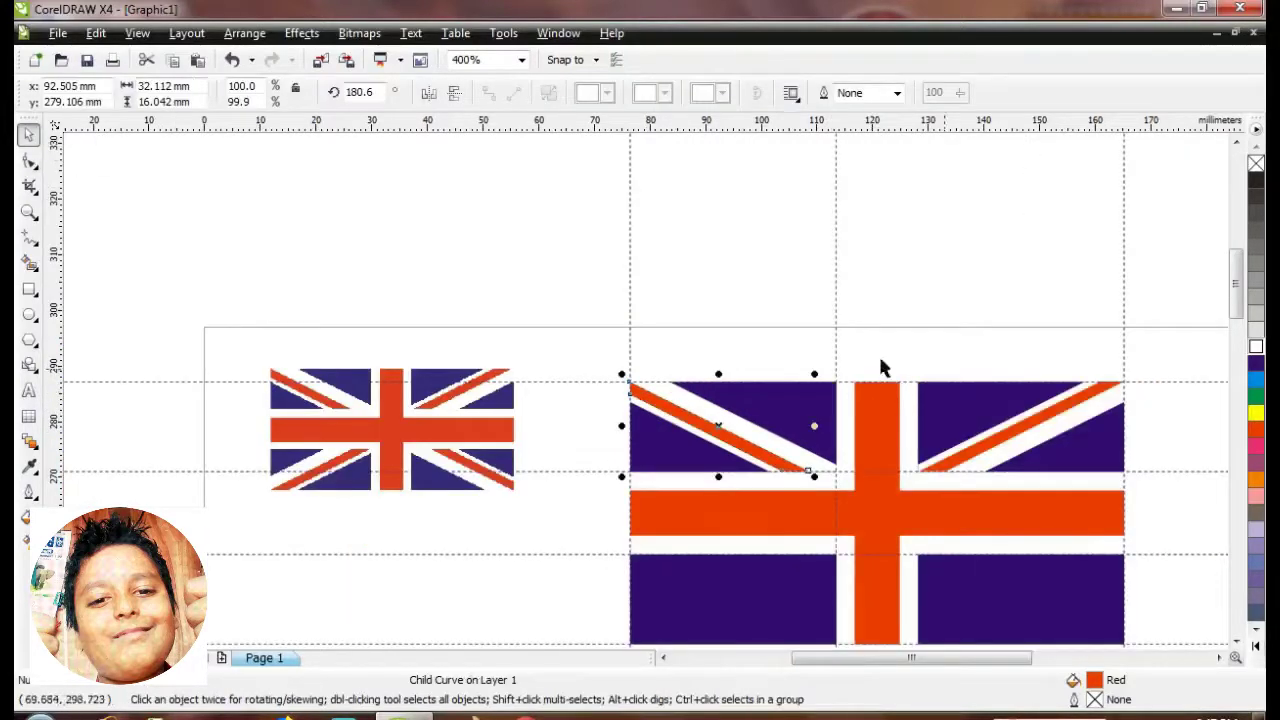
pyautogui.click(711, 309)
pyautogui.click(794, 466)
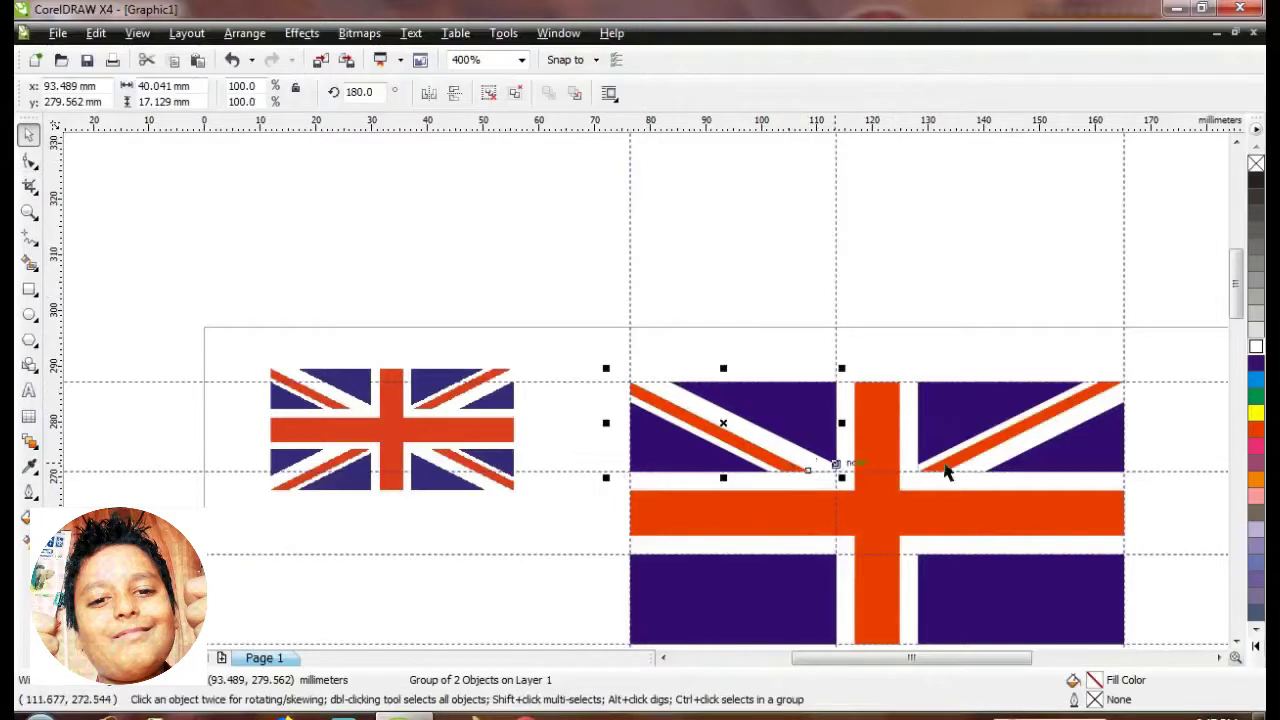
pyautogui.keyDown('shift'); pyautogui.click(1015, 453); pyautogui.keyUp('shift')
pyautogui.click(525, 92)
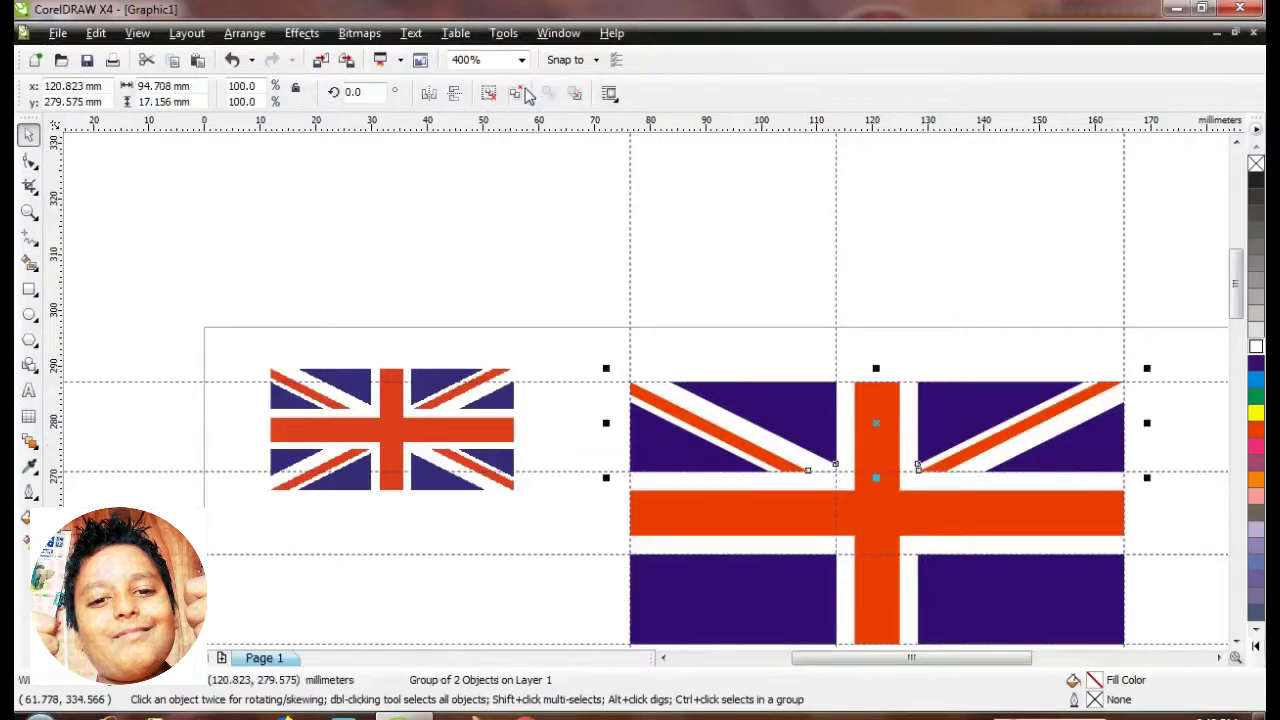
# Duplicate the grouped upper diagonals, mirror the copy vertically and place it over the two lower blue quarters.
pyautogui.click(1236, 643)
pyautogui.click(1236, 643)
pyautogui.click(1218, 657)
pyautogui.click(1218, 657)
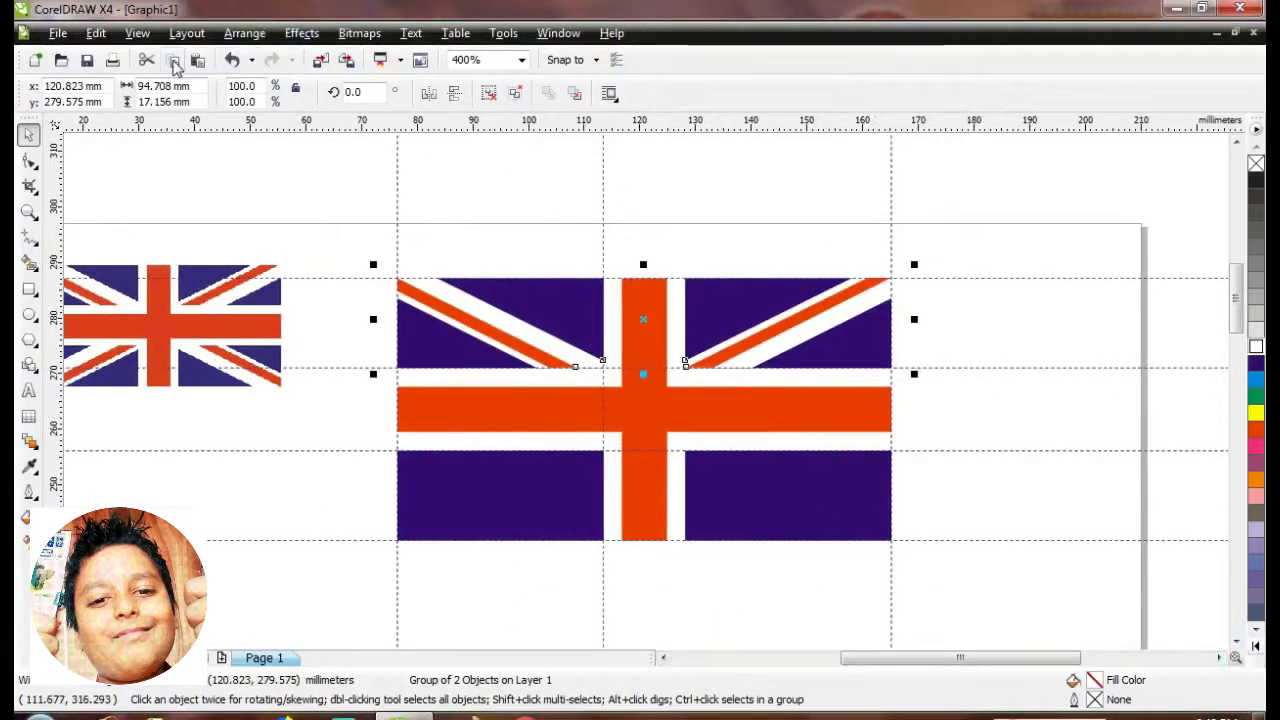
pyautogui.click(173, 61)
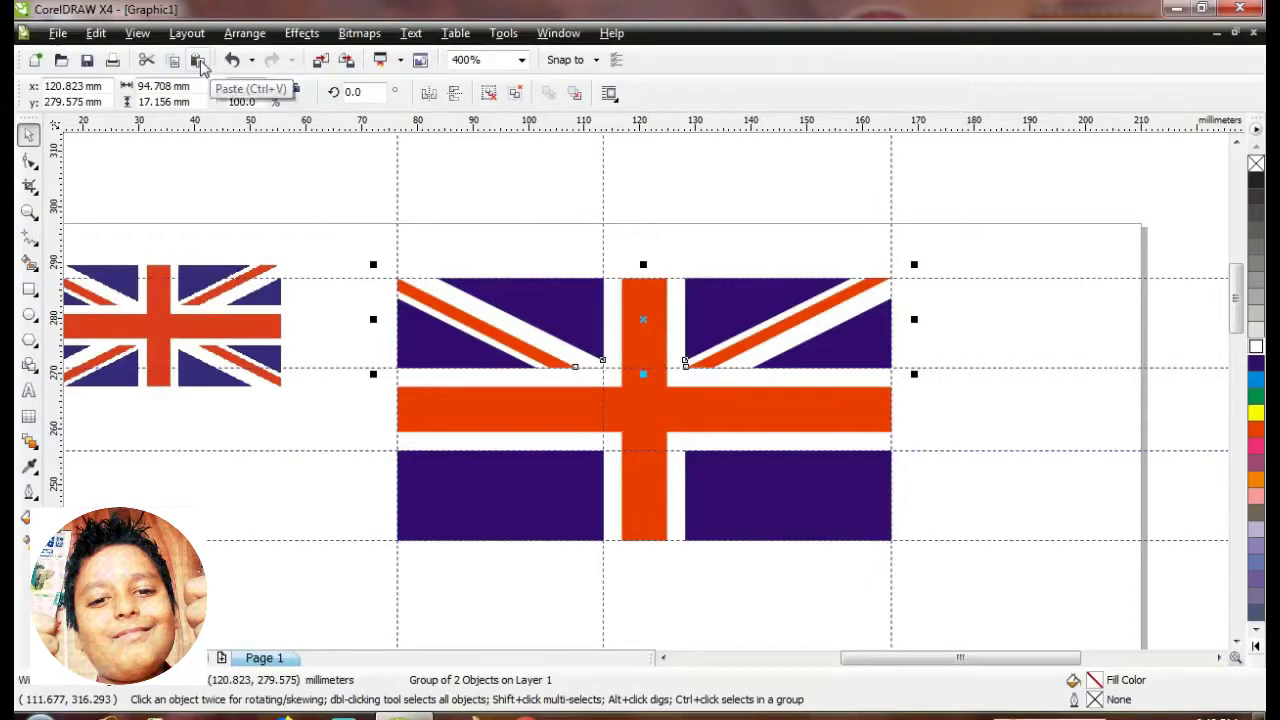
pyautogui.click(199, 62)
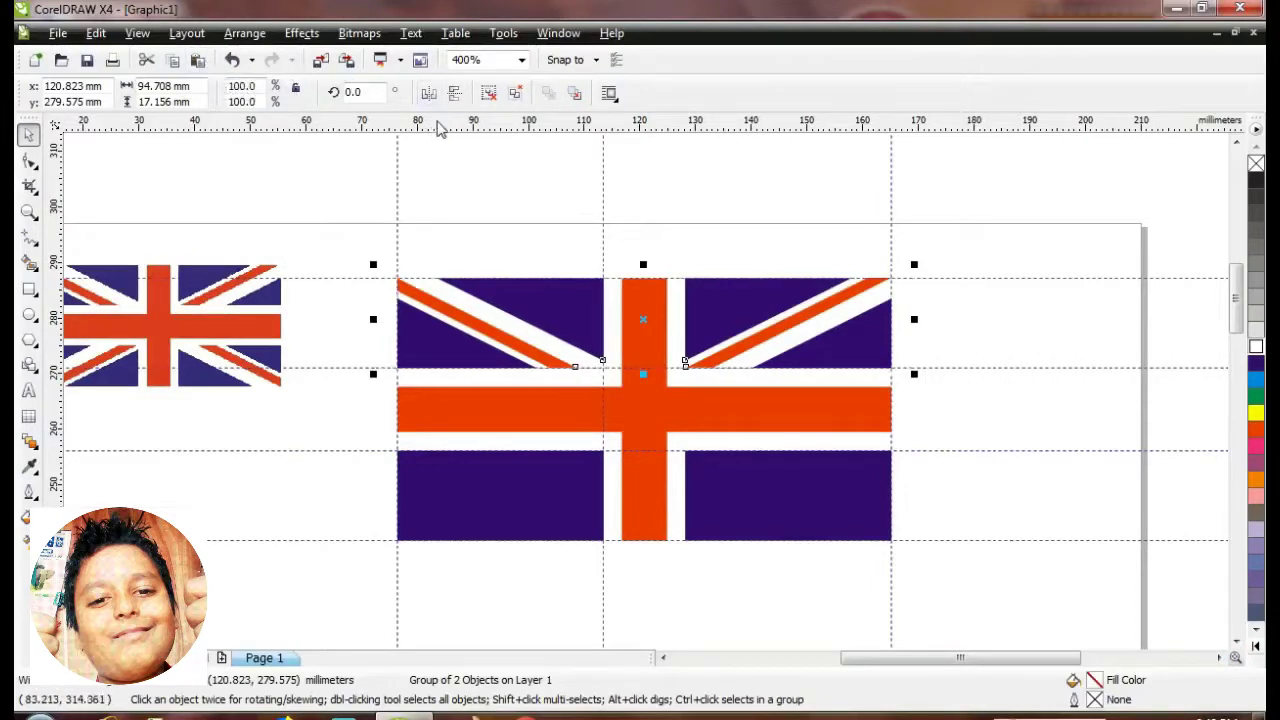
pyautogui.click(456, 94)
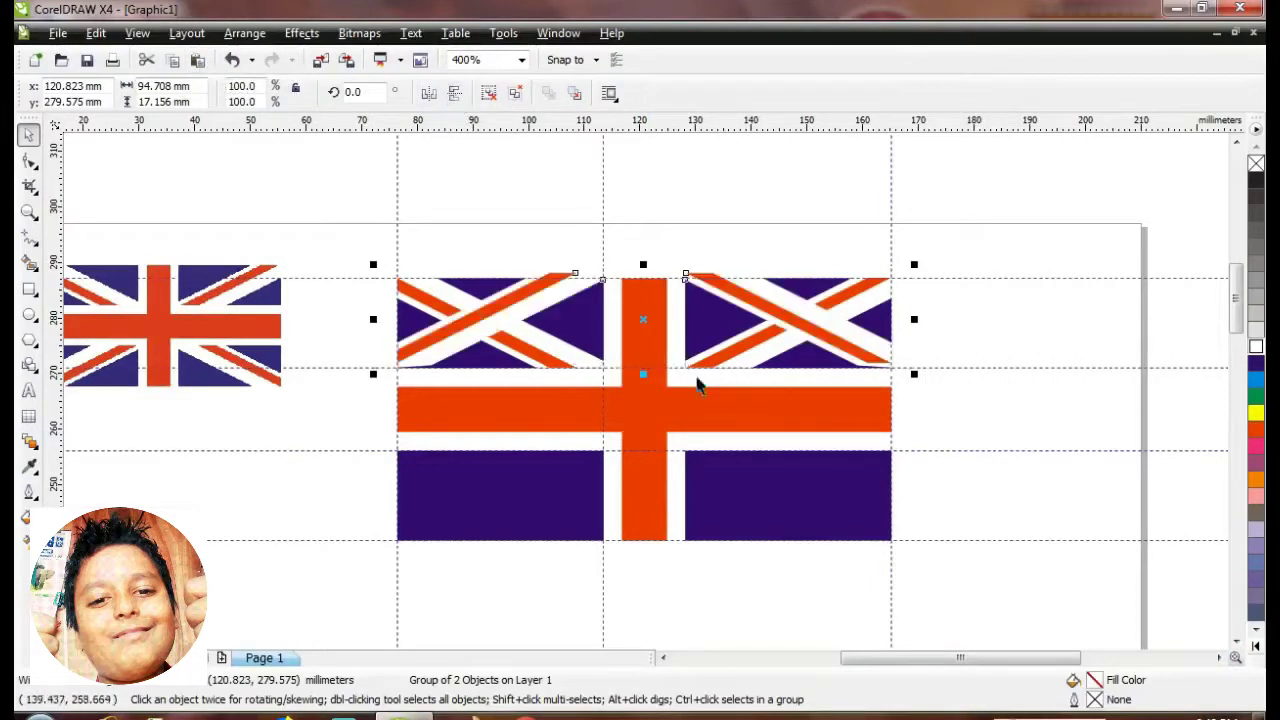
pyautogui.moveTo(643, 318); pyautogui.dragTo(642, 495)
pyautogui.moveTo(642, 495); pyautogui.dragTo(642, 494)
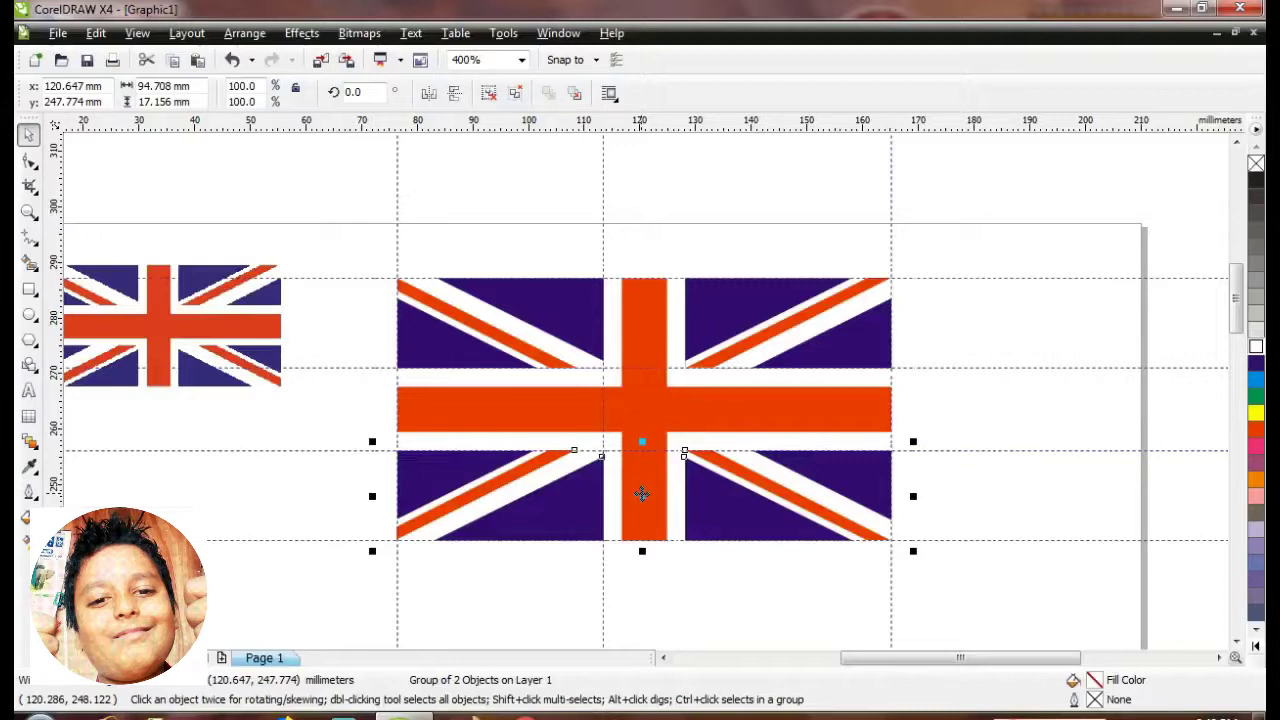
# Mirror the lower diagonals group horizontally and shift it slightly right and down to meet the guidelines of the lower quarters.
pyautogui.click(429, 94)
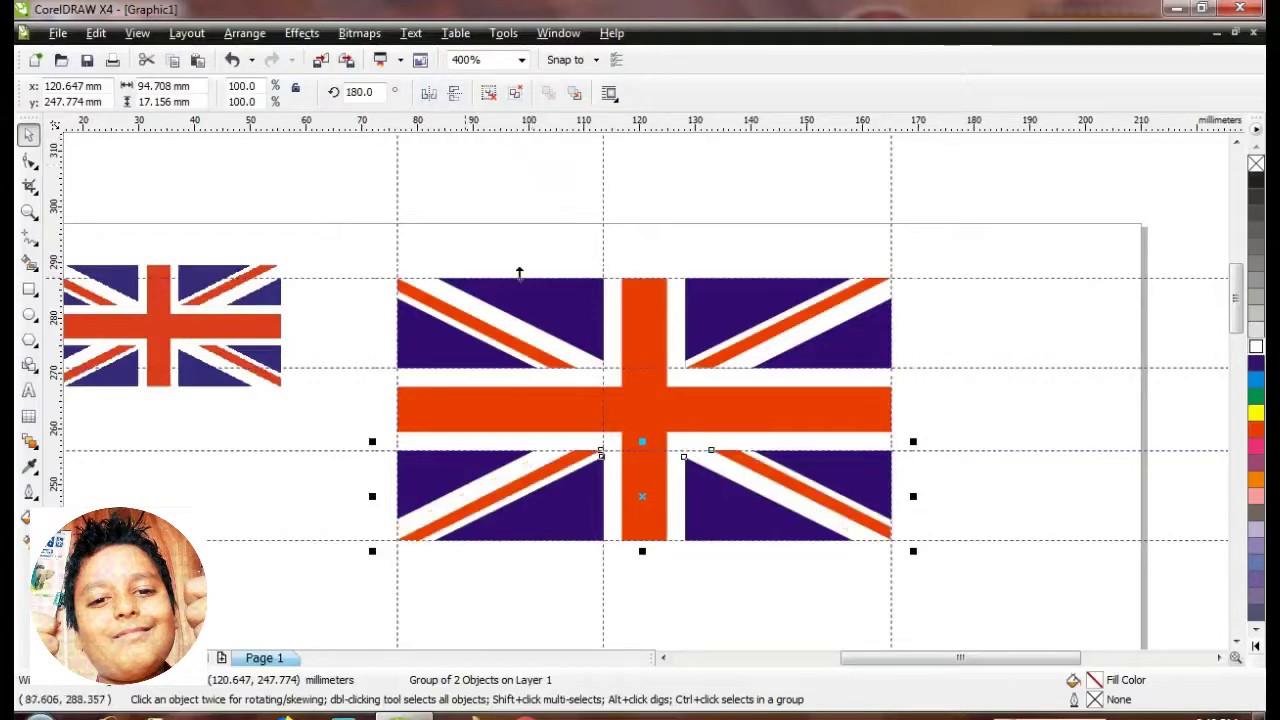
pyautogui.scroll(3, 598, 478)
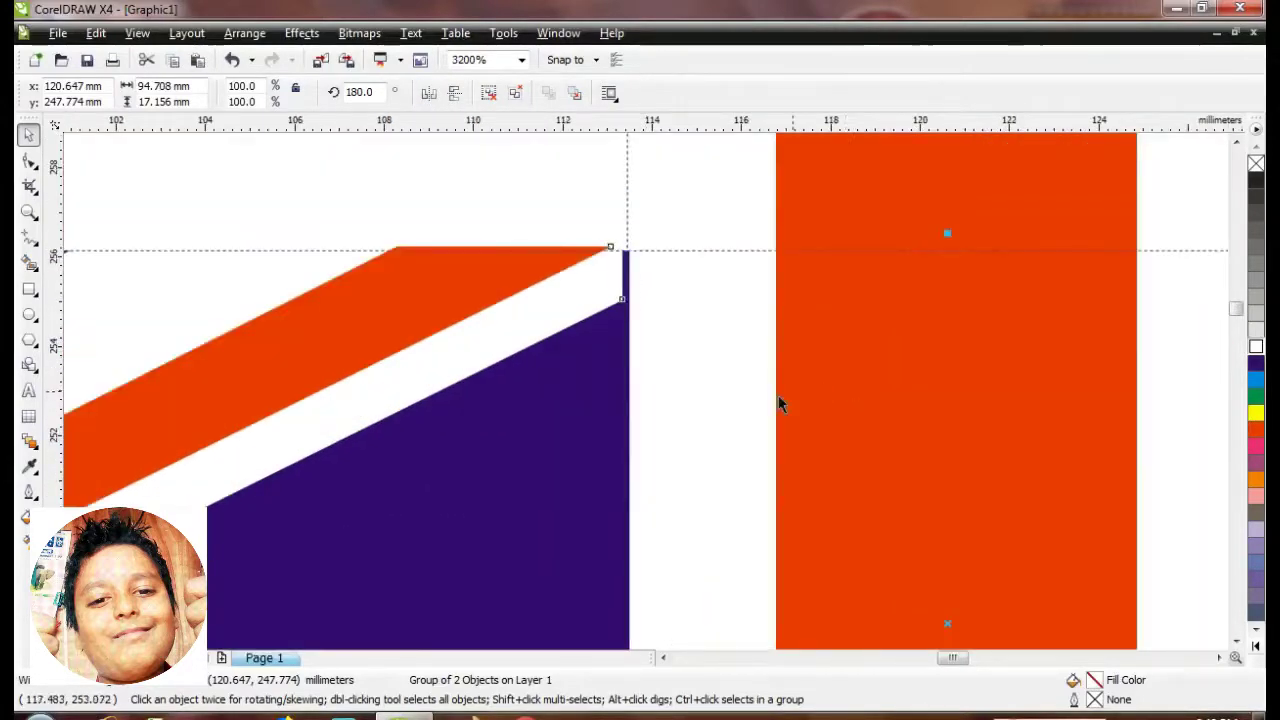
pyautogui.moveTo(514, 317); pyautogui.dragTo(523, 340)
pyautogui.scroll(-3, 523, 340)
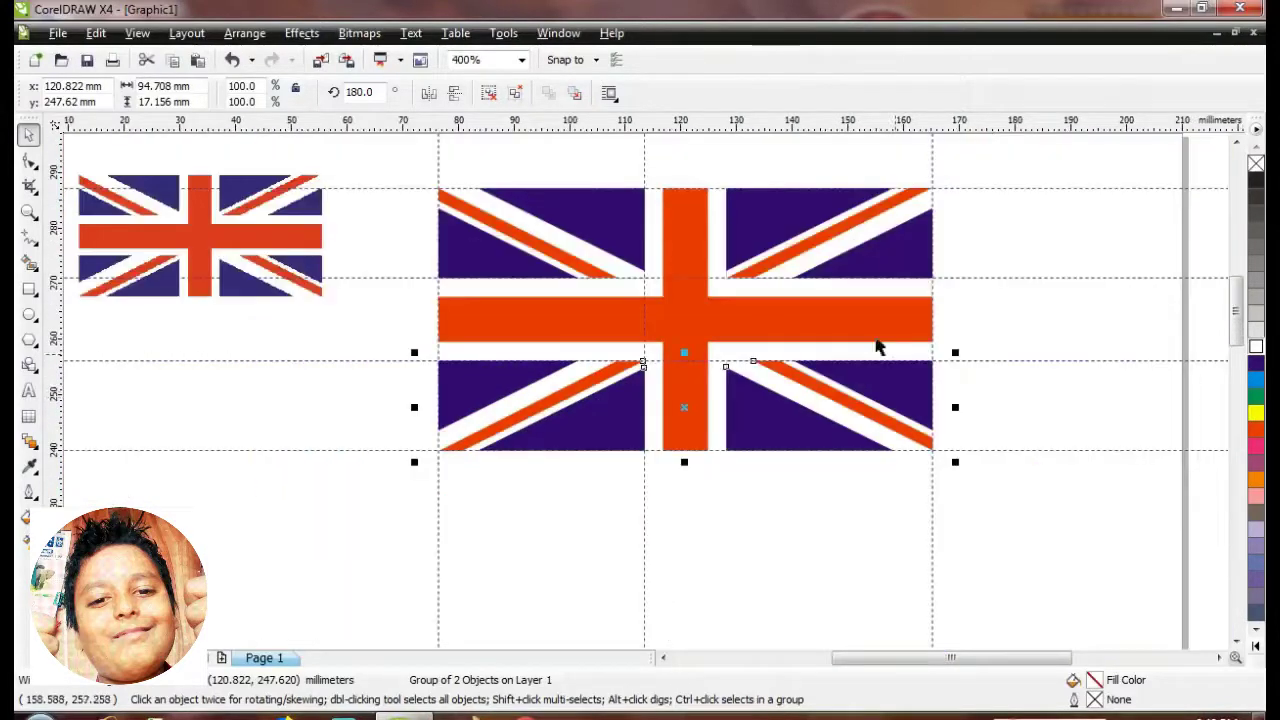
pyautogui.keyDown('shift'); pyautogui.click(794, 260); pyautogui.keyUp('shift')
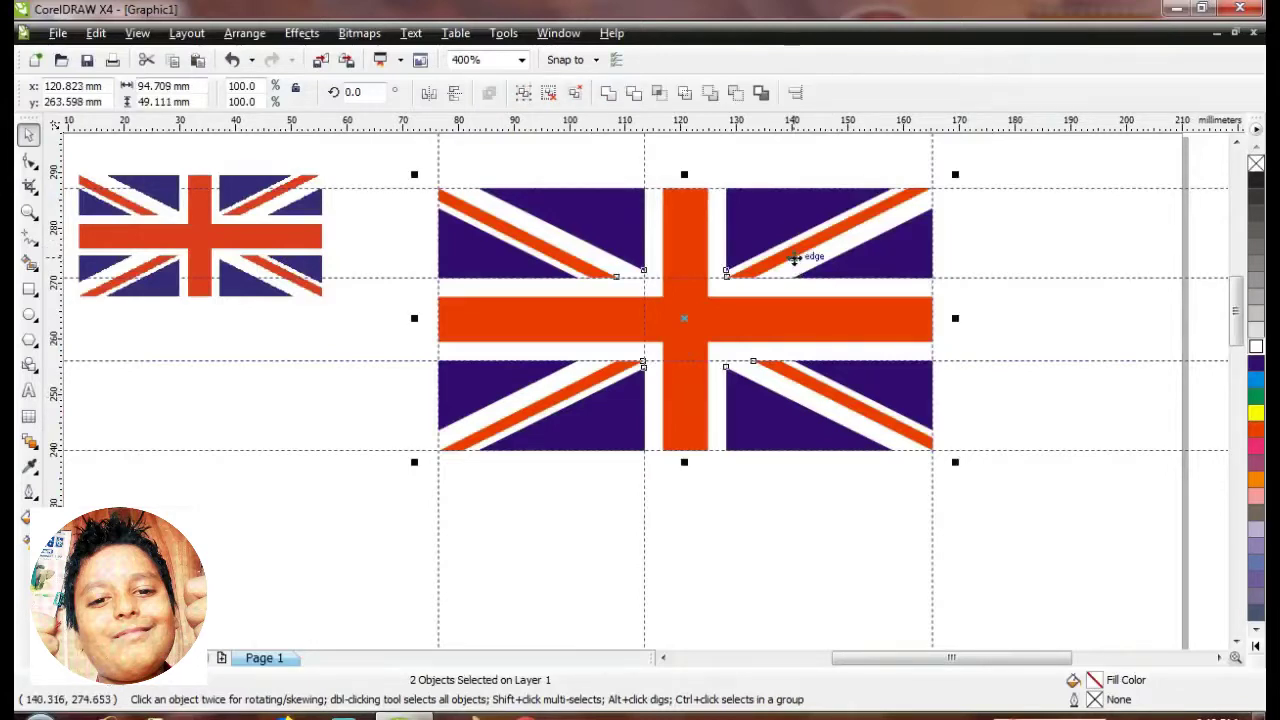
pyautogui.click(1134, 437)
pyautogui.scroll(2, 646, 400)
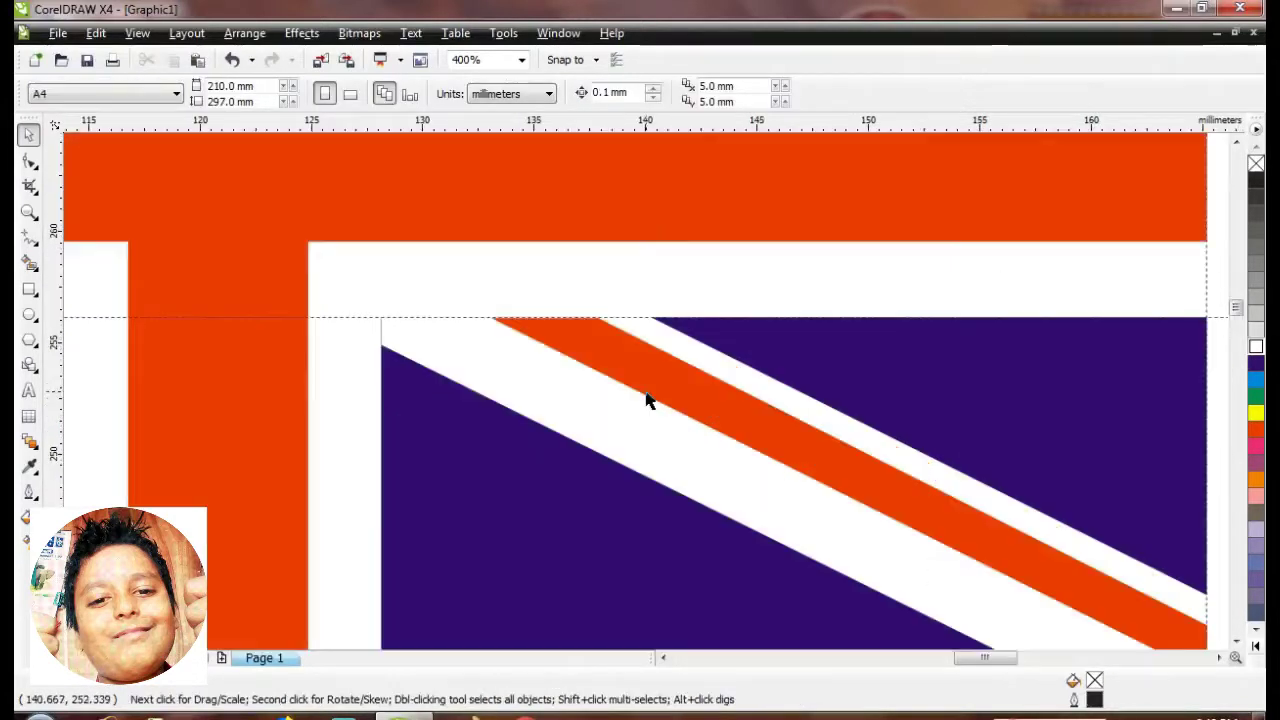
pyautogui.keyDown('ctrl'); pyautogui.click(495, 364); pyautogui.keyUp('ctrl')
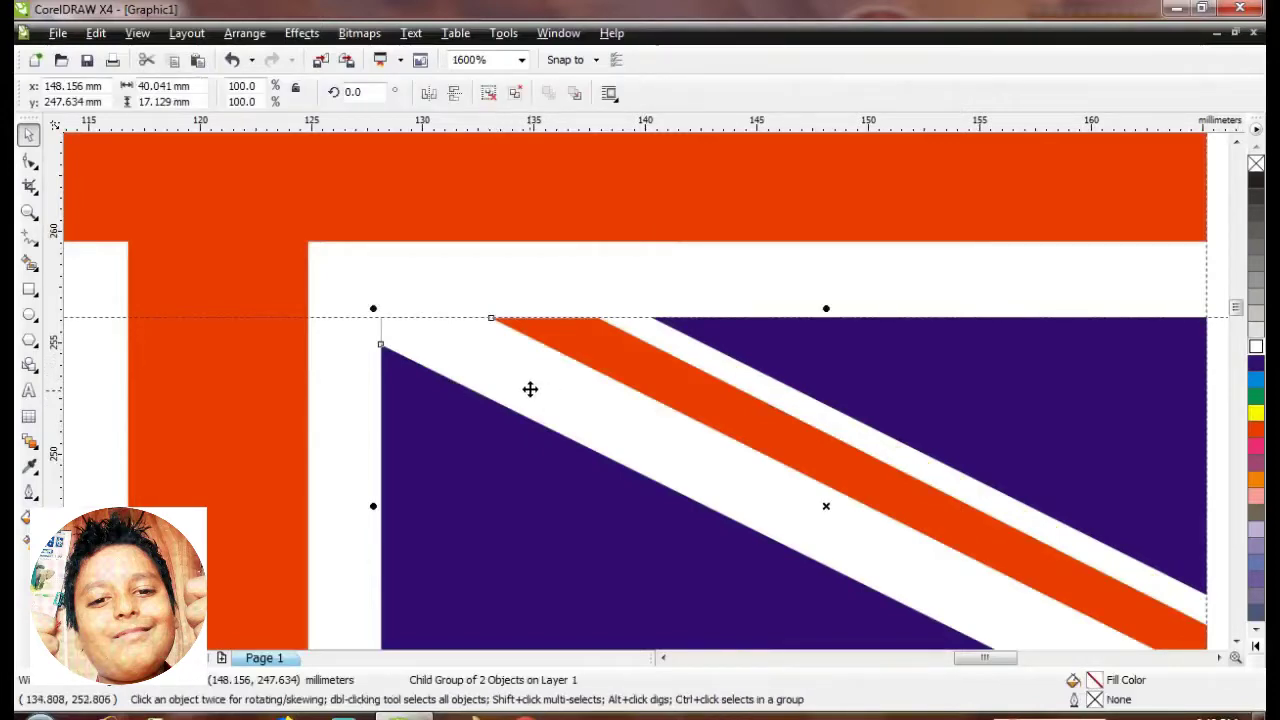
pyautogui.scroll(-2, 528, 388)
pyautogui.click(652, 513)
# Select the lower diagonals group and nudge it up by 0.1 mm against the horizontal guideline, leaving it deselected.
pyautogui.click(644, 398)
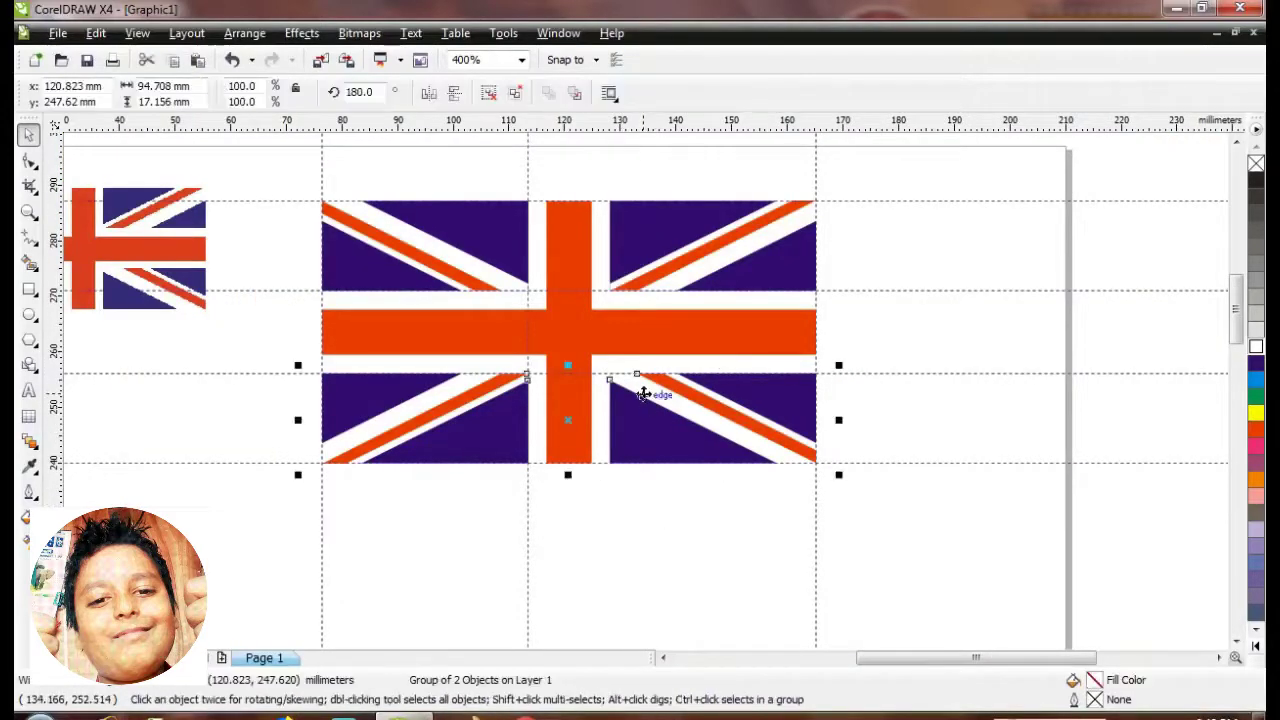
pyautogui.scroll(1, 646, 400)
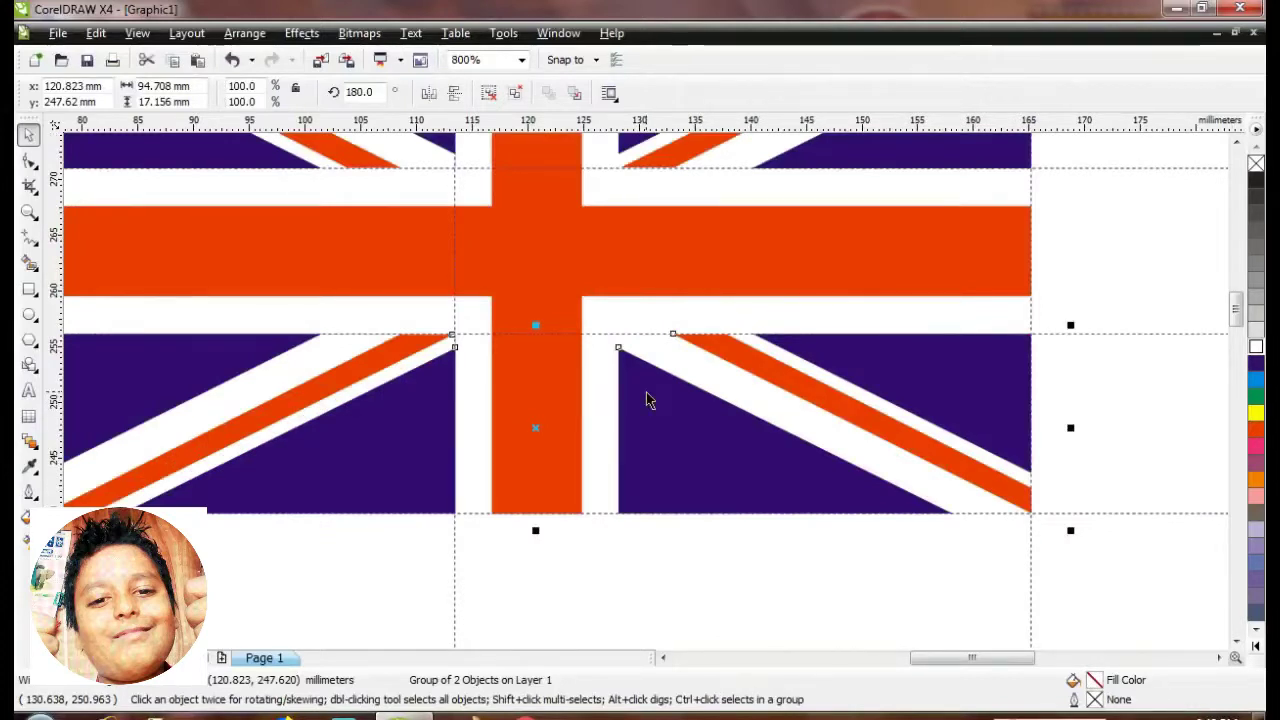
pyautogui.press('Up')
pyautogui.press('Up')
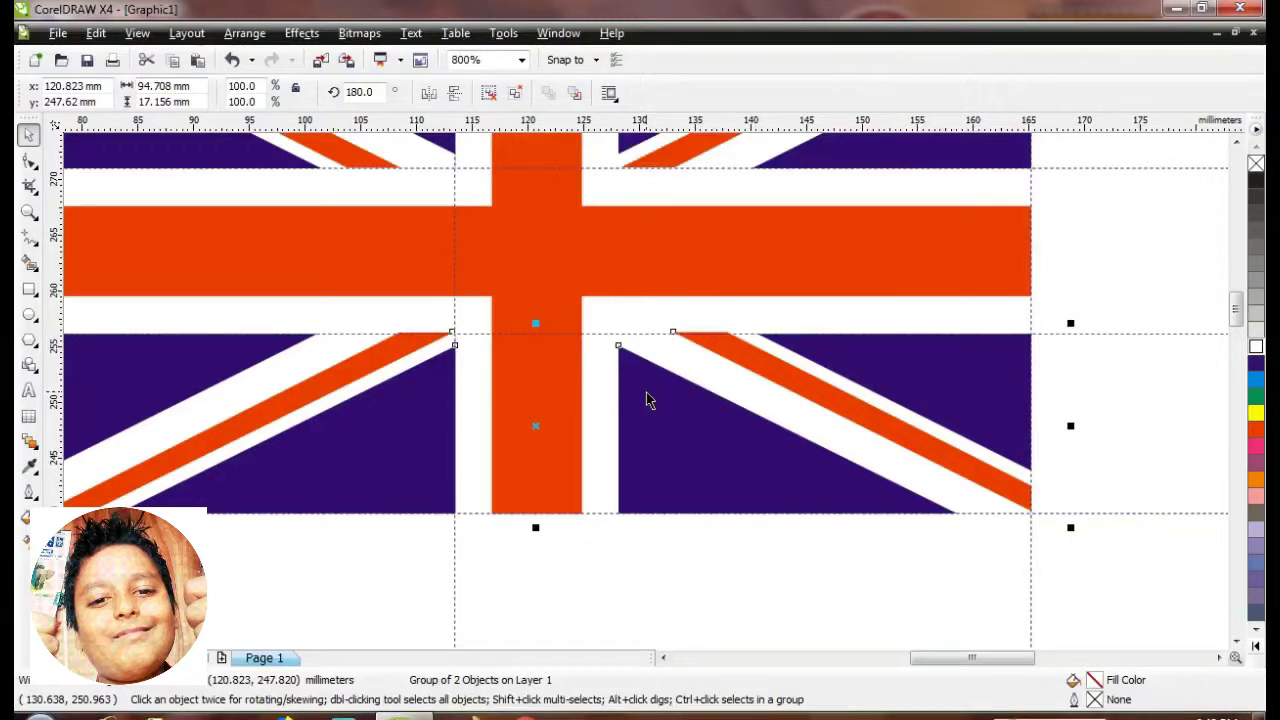
pyautogui.press('Down')
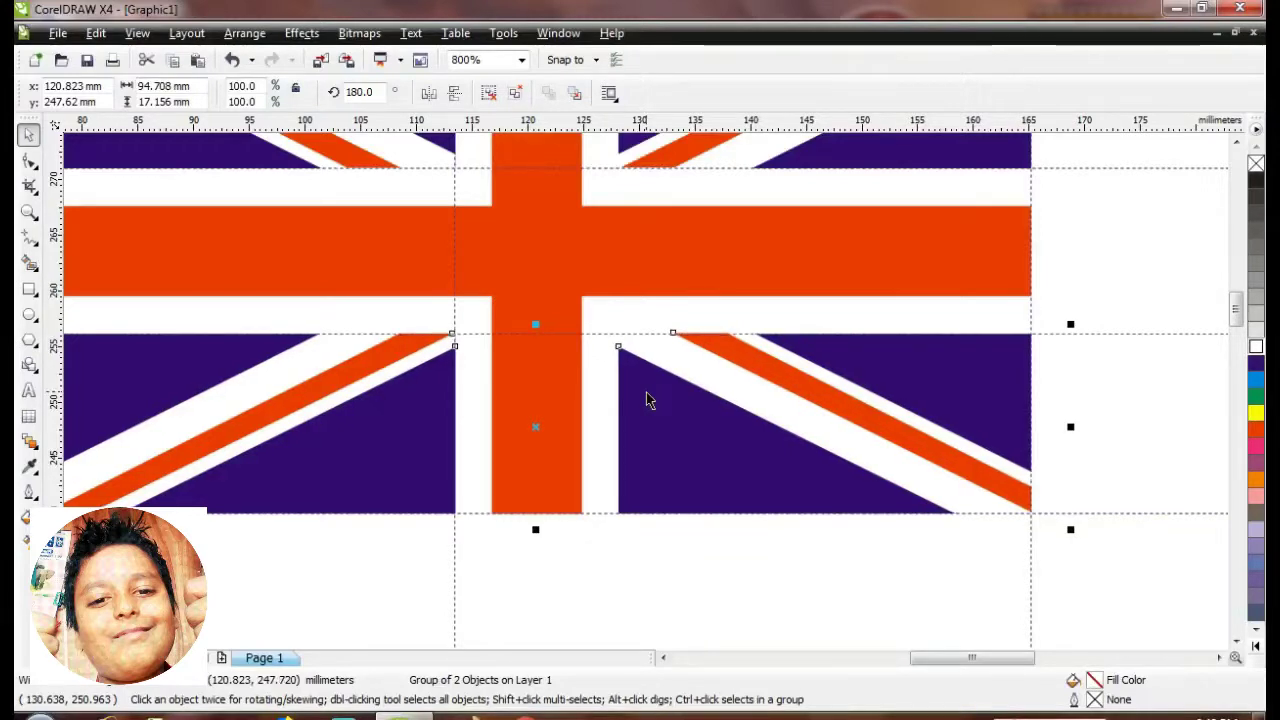
pyautogui.click(629, 610)
# Select all parts of the redrawn flag, excluding the reference image, and group them into one object.
pyautogui.scroll(-1, 644, 386)
pyautogui.scroll(-1, 645, 388)
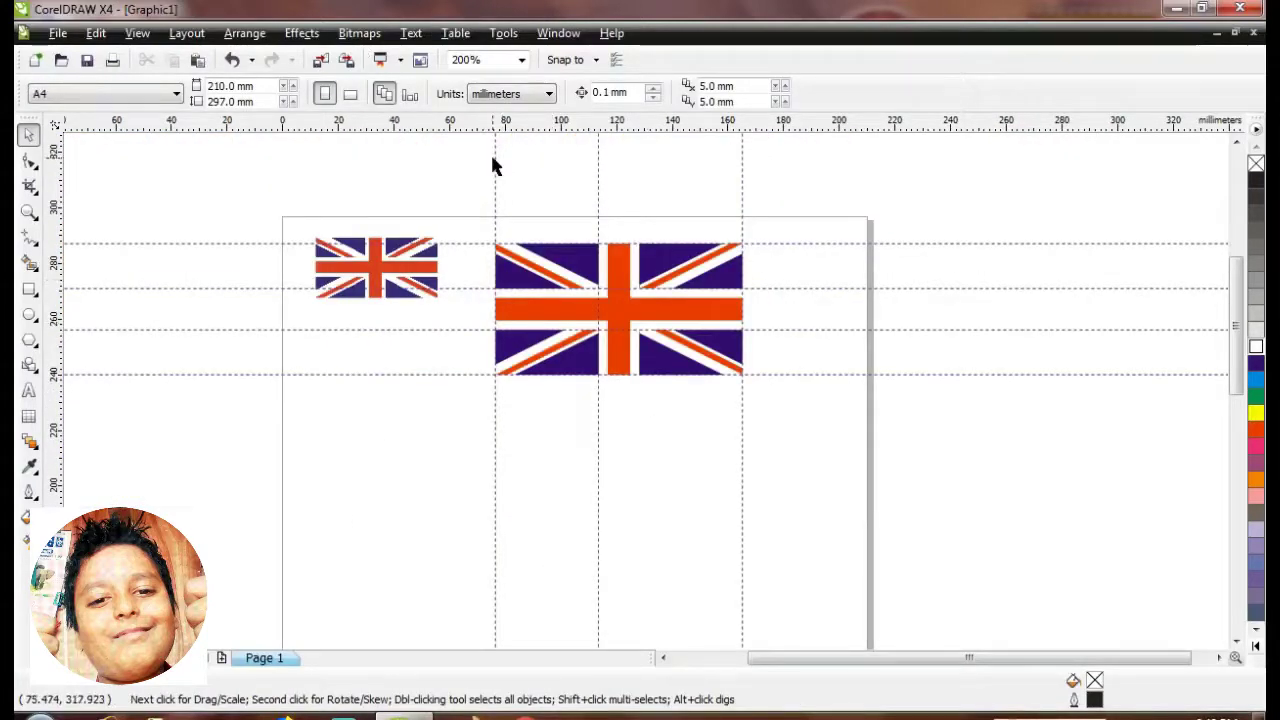
pyautogui.moveTo(465, 208); pyautogui.dragTo(790, 435)
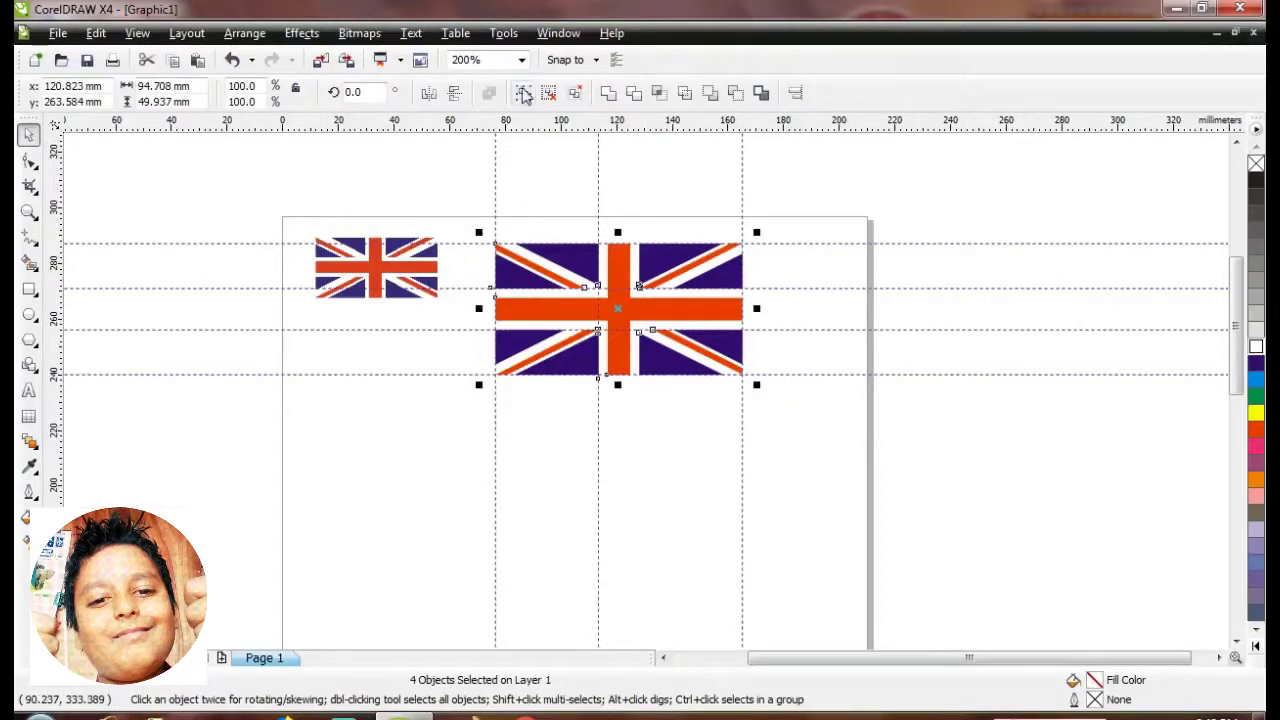
pyautogui.click(523, 92)
pyautogui.click(802, 247)
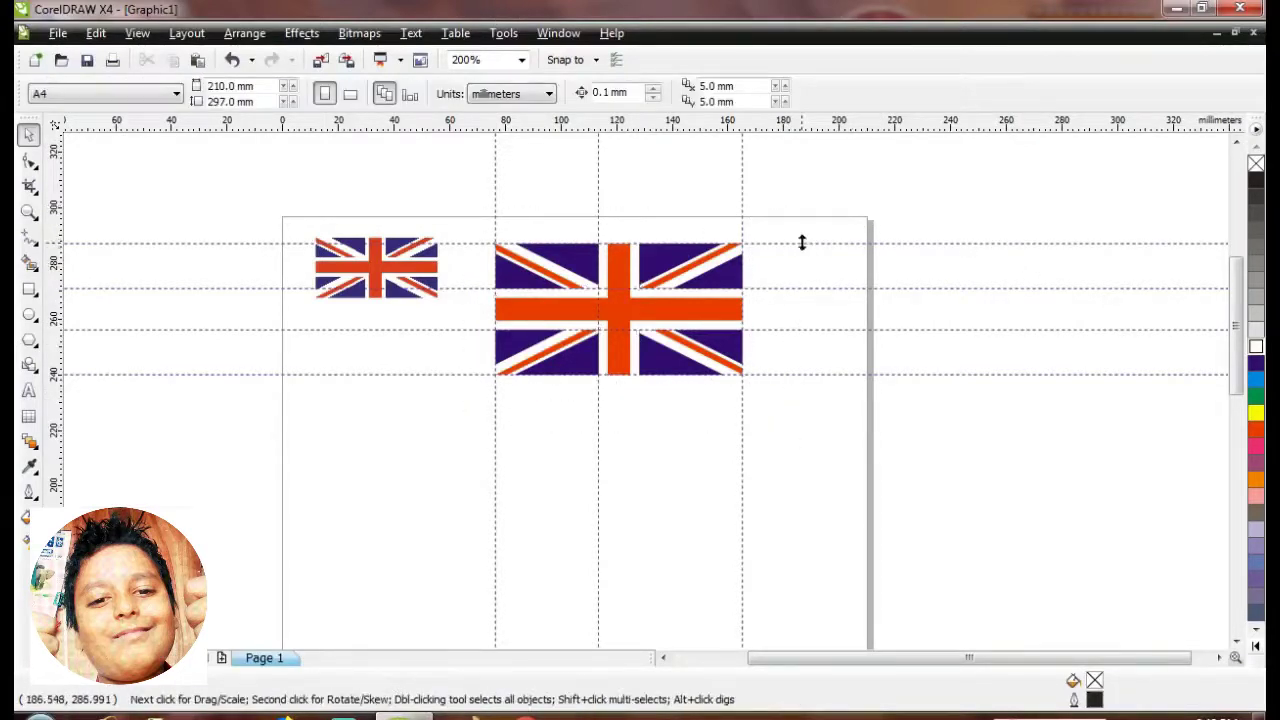
# Delete all horizontal and vertical guidelines around the redrawn flag.
pyautogui.click(802, 242)
pyautogui.press('Delete')
pyautogui.click(743, 194)
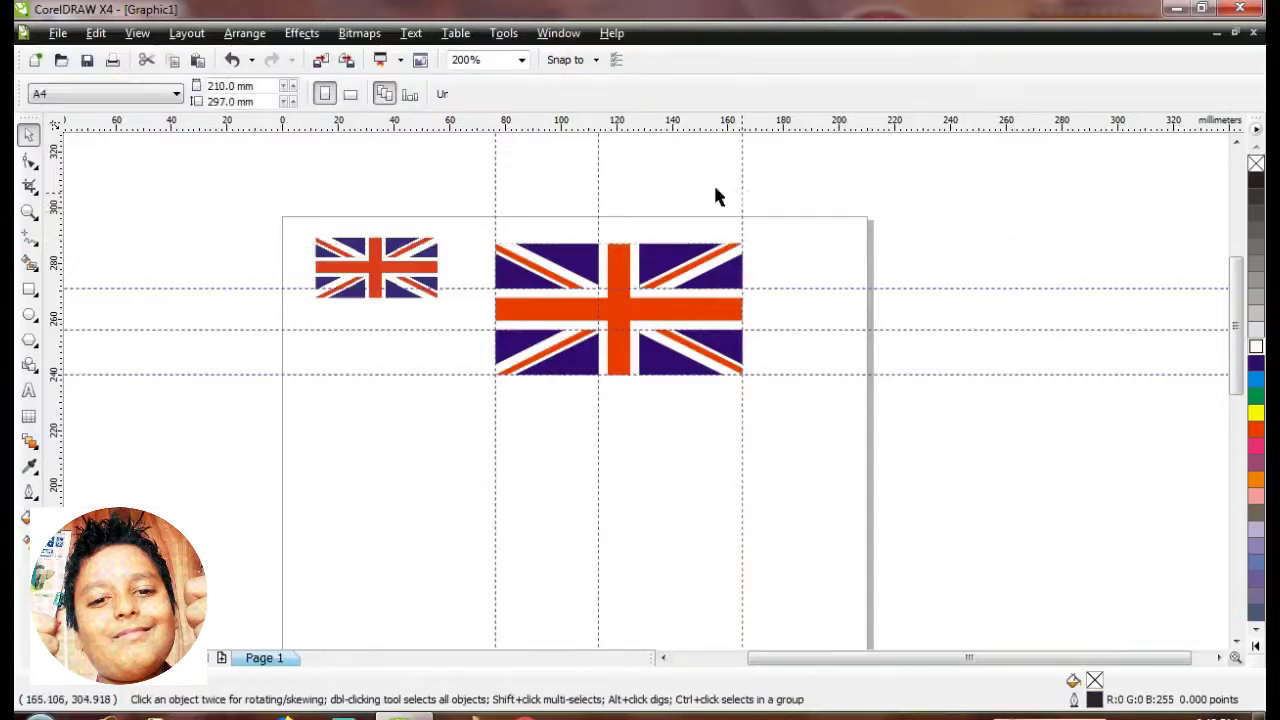
pyautogui.press('Delete')
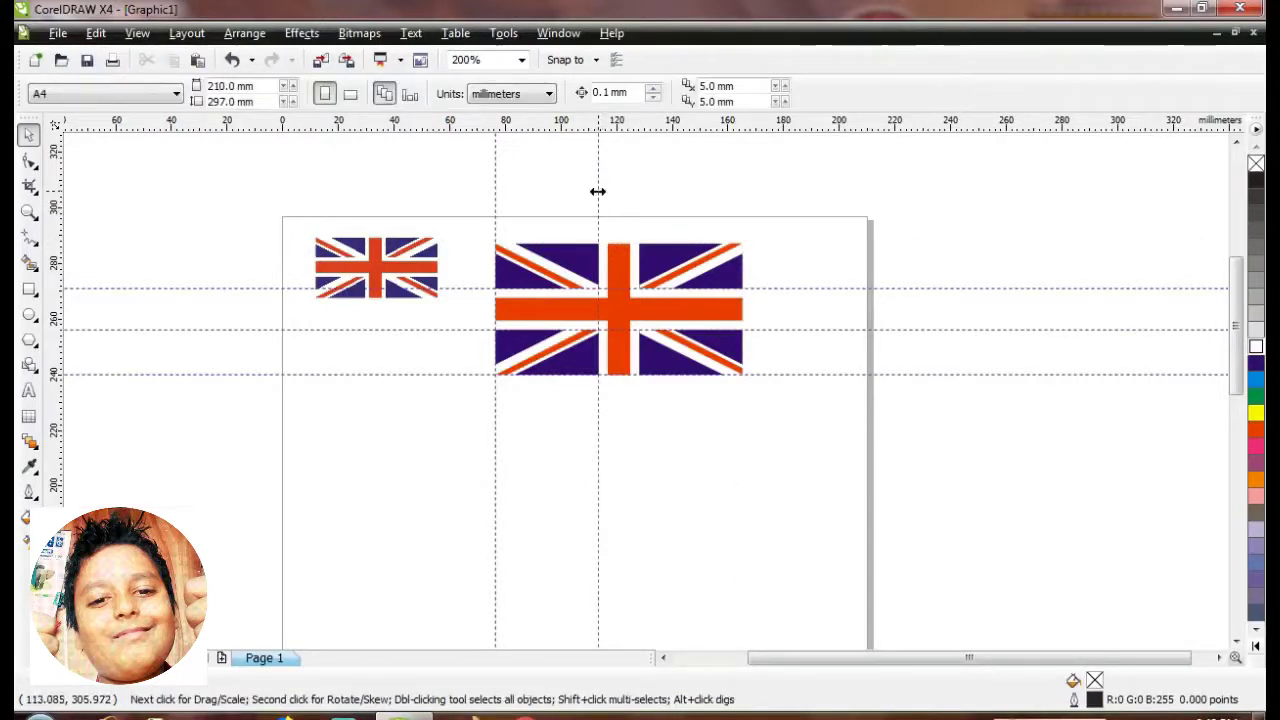
pyautogui.click(598, 191)
pyautogui.press('Delete')
pyautogui.click(494, 183)
pyautogui.press('Delete')
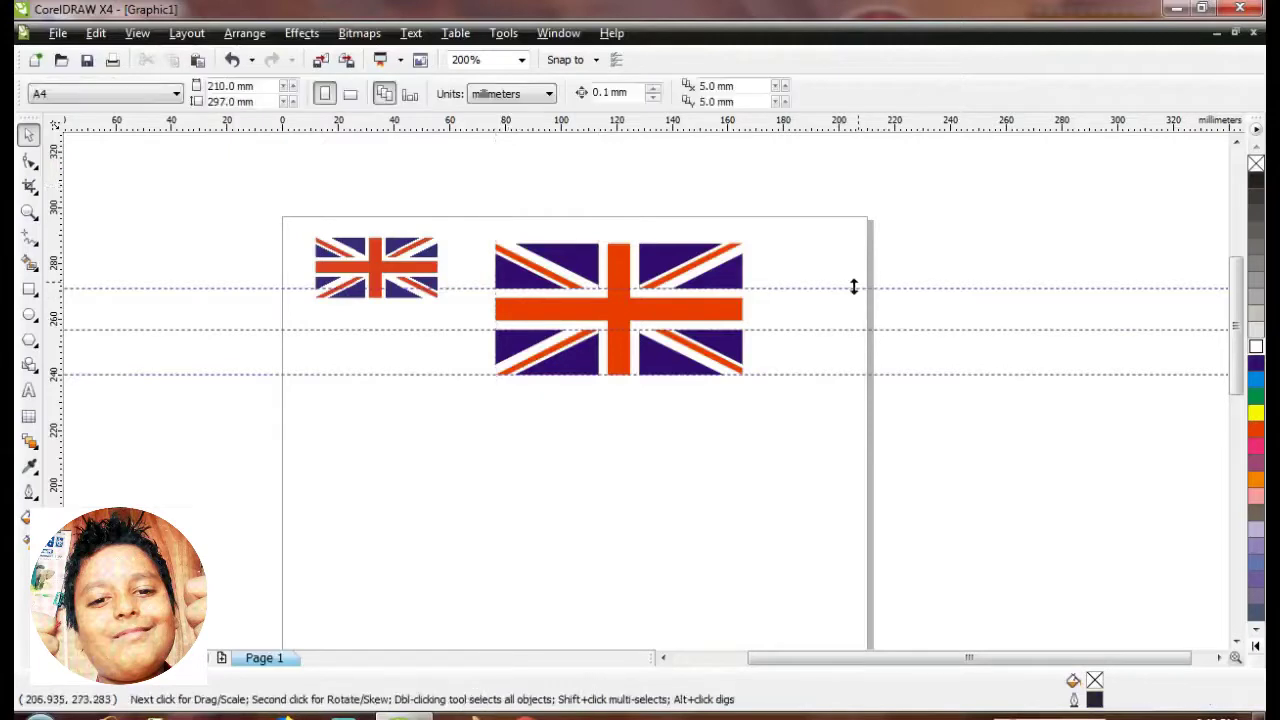
pyautogui.click(811, 329)
pyautogui.press('Delete')
pyautogui.click(834, 288)
pyautogui.press('Delete')
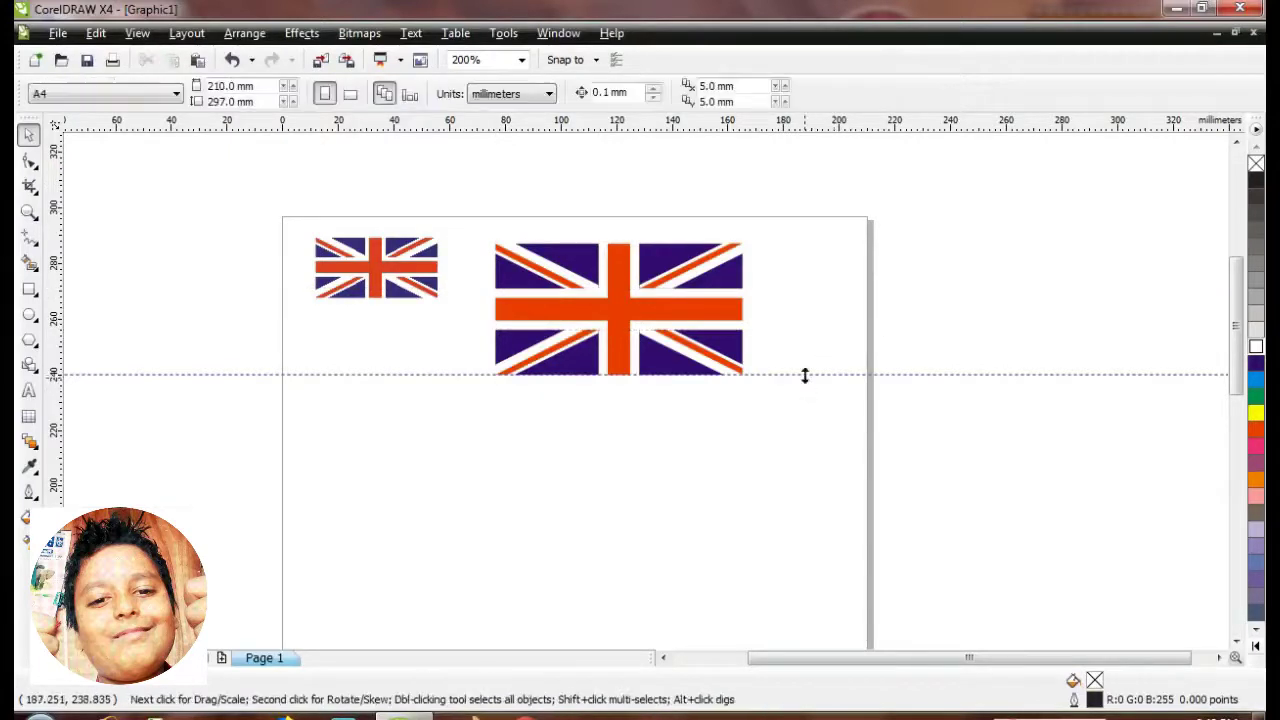
pyautogui.click(806, 374)
pyautogui.press('Delete')
# Delete the small reference flag bitmap and look over the finished flag.
pyautogui.click(357, 255)
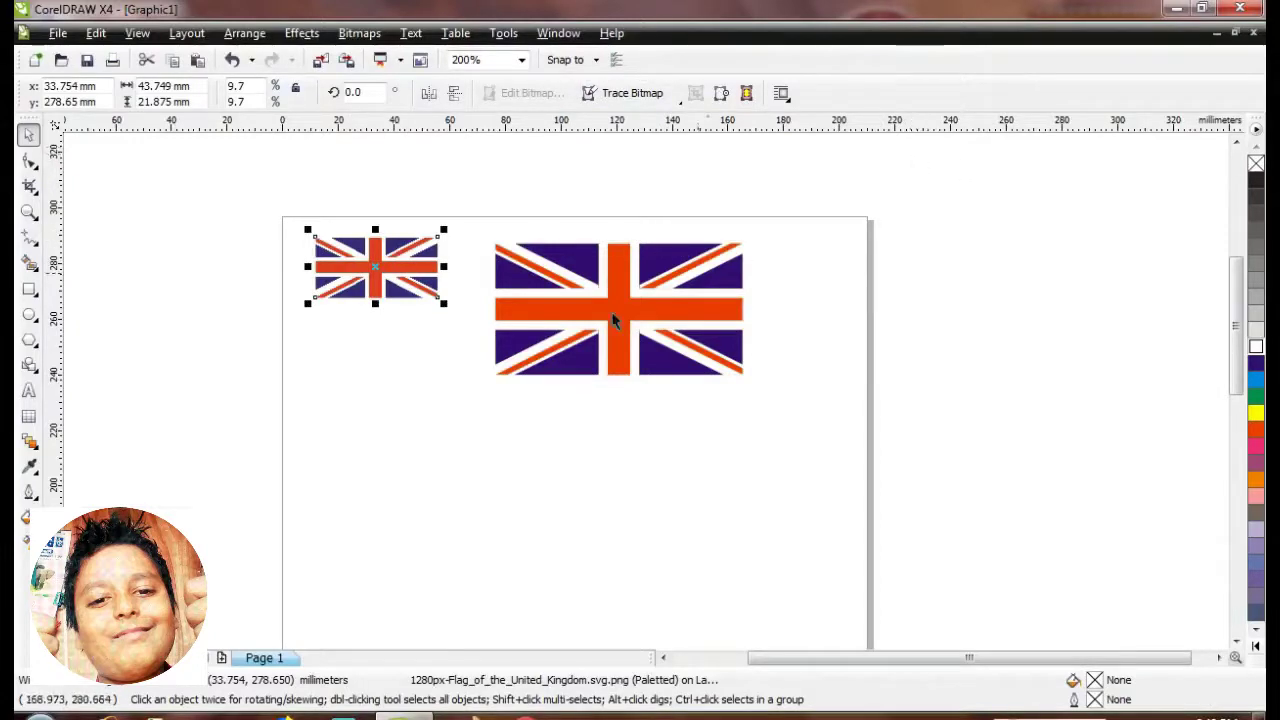
pyautogui.press('Delete')
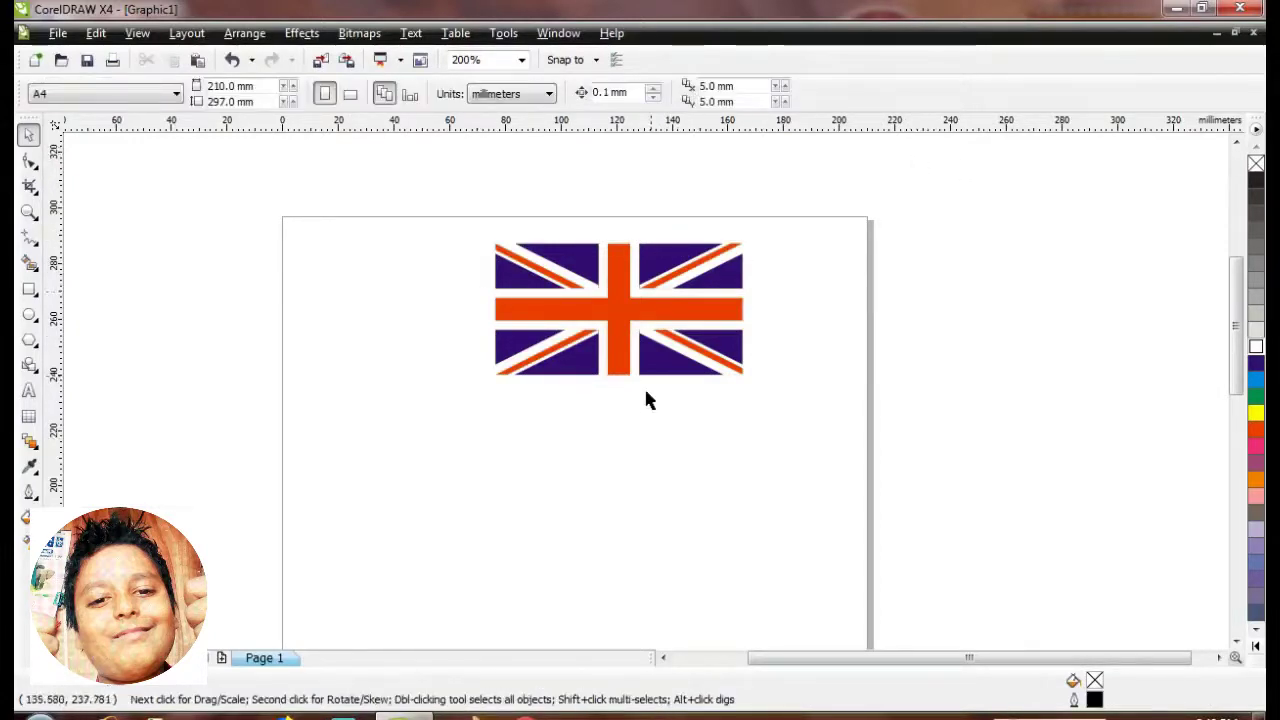
pyautogui.scroll(2, 645, 398)
pyautogui.scroll(-2, 646, 392)
pyautogui.scroll(-1, 646, 392)
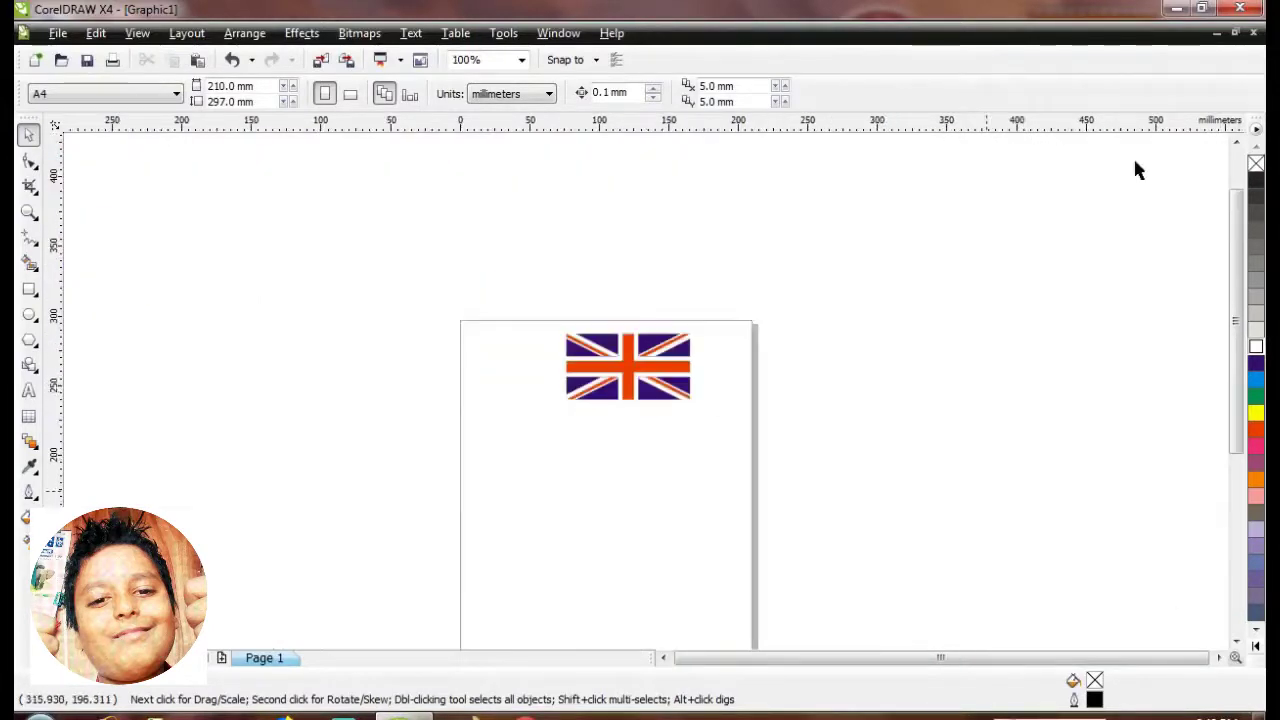
pyautogui.scroll(1, 645, 400)
pyautogui.scroll(1, 645, 395)
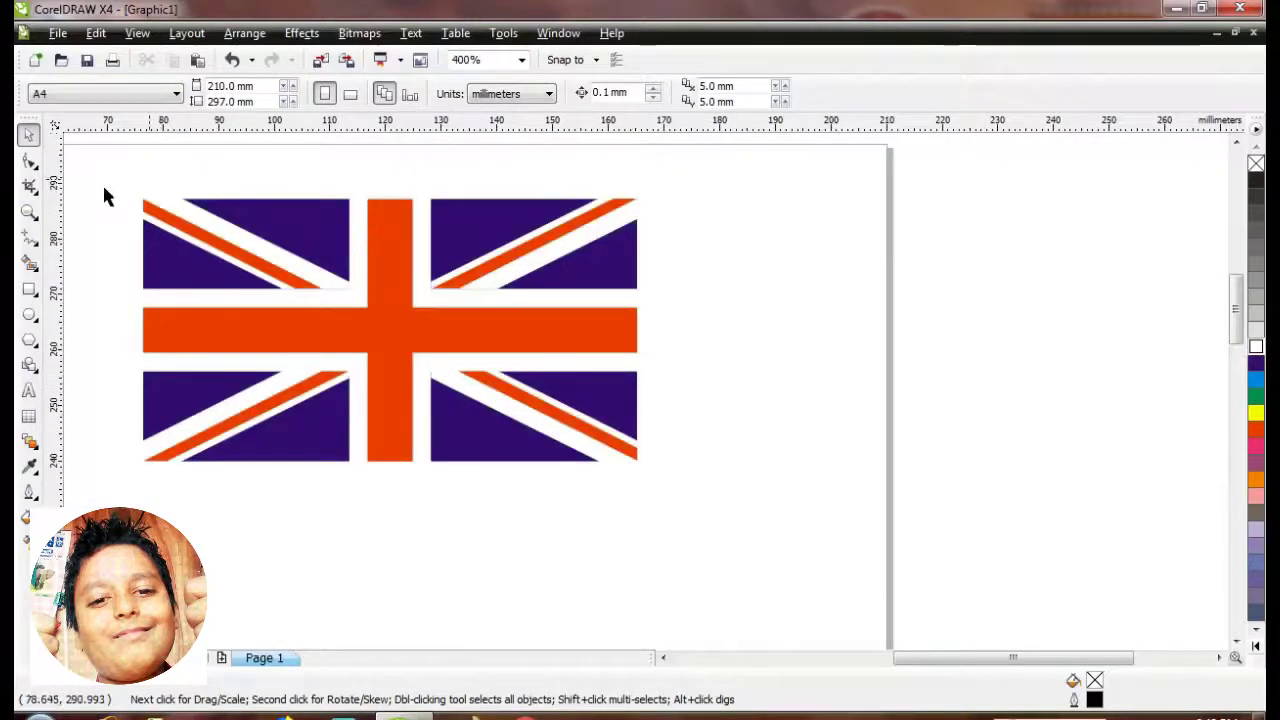